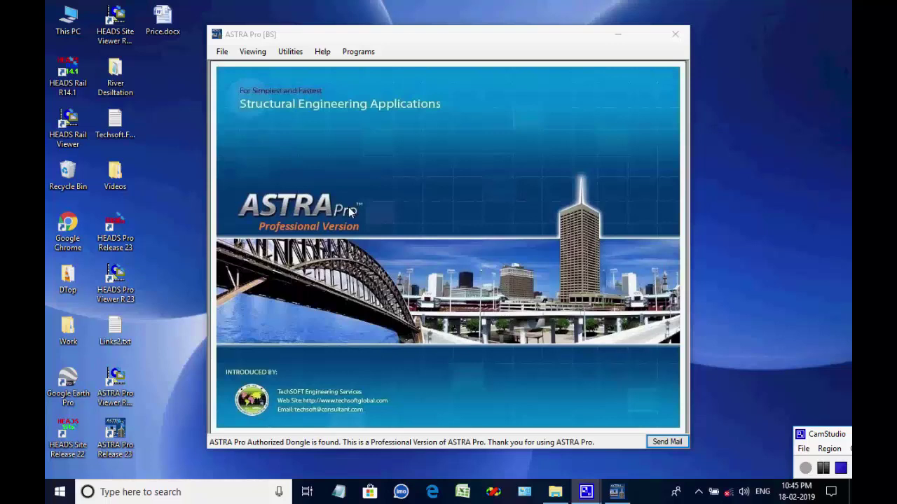
# - Set the working folder to the Work folder on the Desktop
pyautogui.click(221, 54)
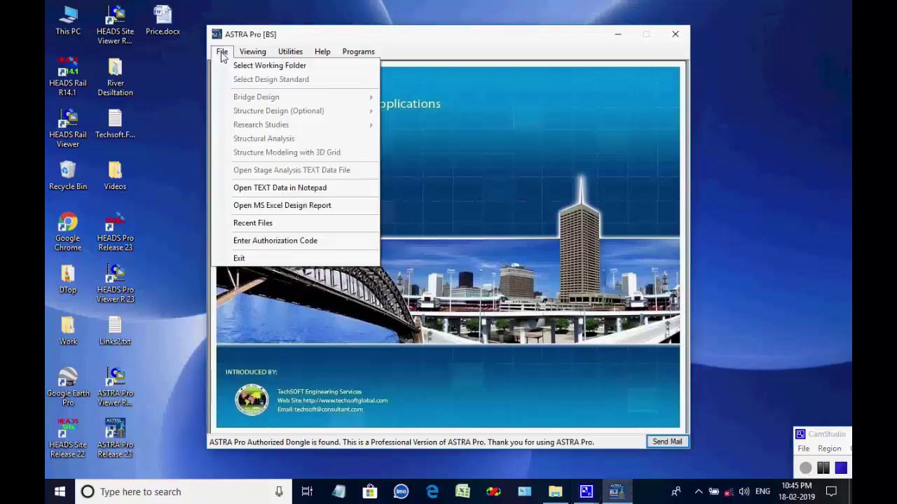
pyautogui.click(316, 66)
pyautogui.click(381, 136)
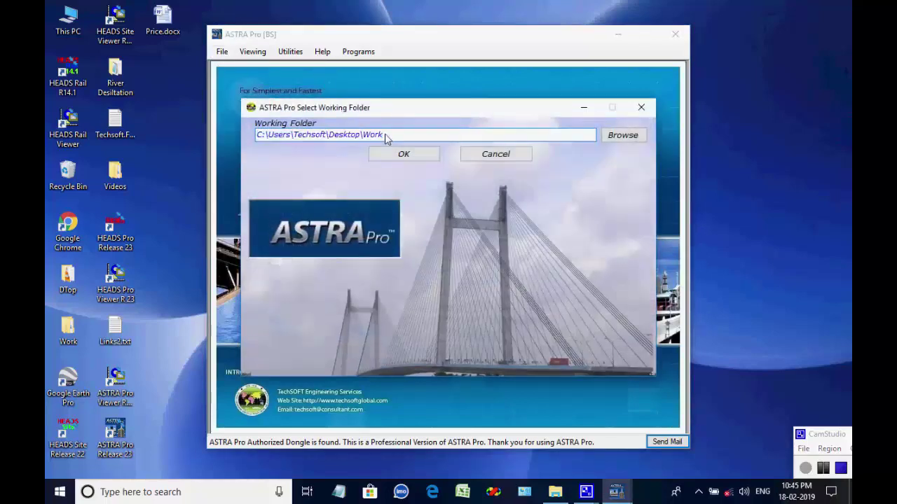
pyautogui.moveTo(381, 135); pyautogui.dragTo(330, 135)
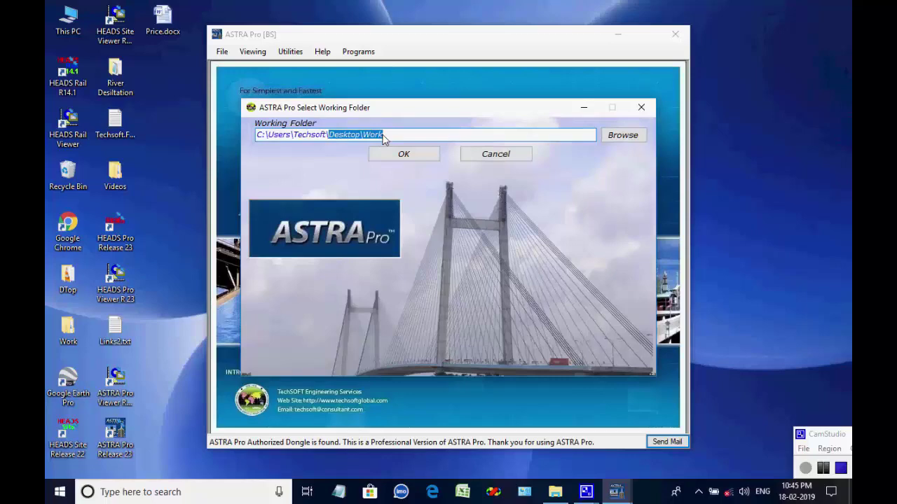
pyautogui.click(402, 154)
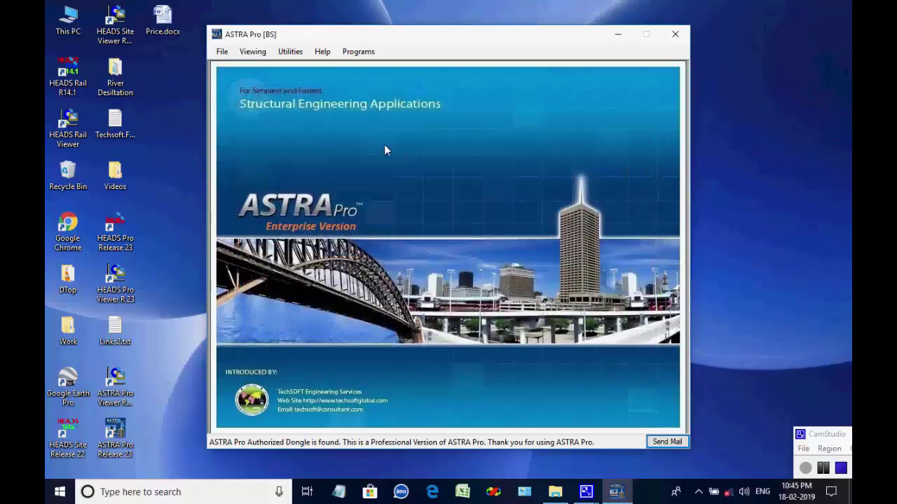
# - Start a Steel Plate/Box Girder RCC Slab Composite Bridge design by the Limit State Method, using the IRC/IS Standard
pyautogui.click(221, 52)
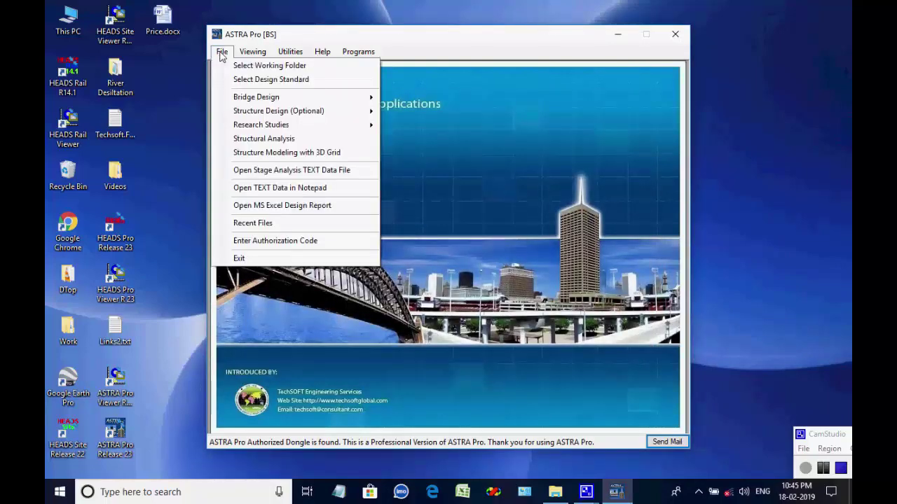
pyautogui.moveTo(283, 98)
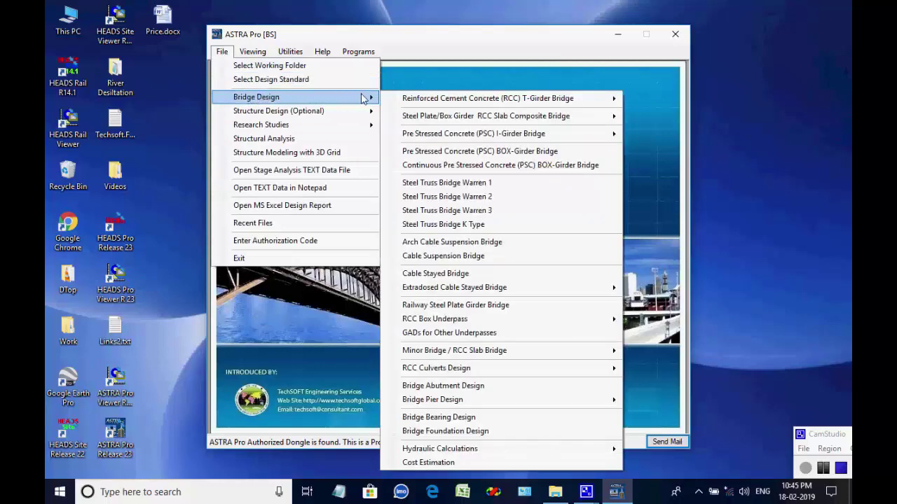
pyautogui.moveTo(421, 118)
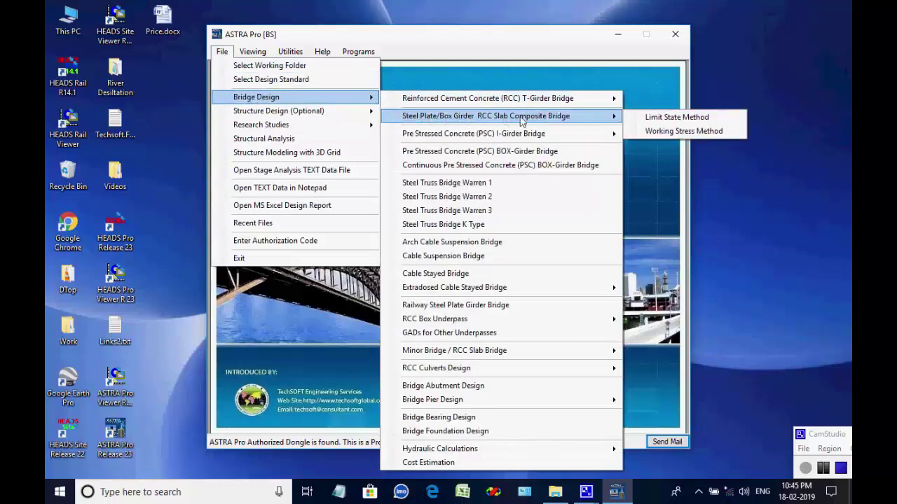
pyautogui.click(653, 118)
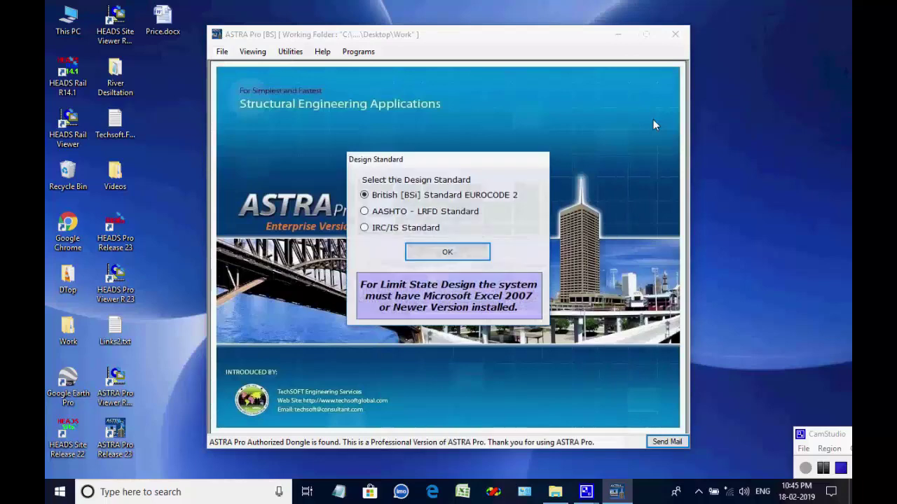
pyautogui.click(365, 230)
pyautogui.click(442, 252)
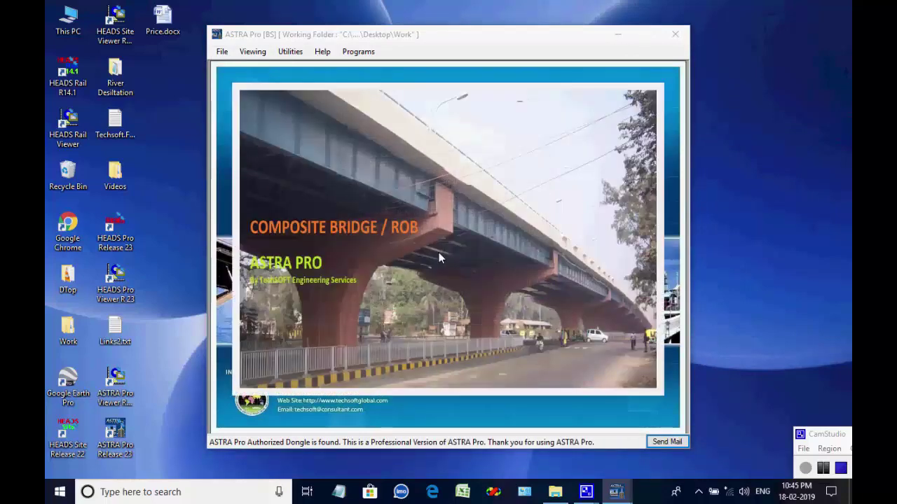
pyautogui.click(442, 303)
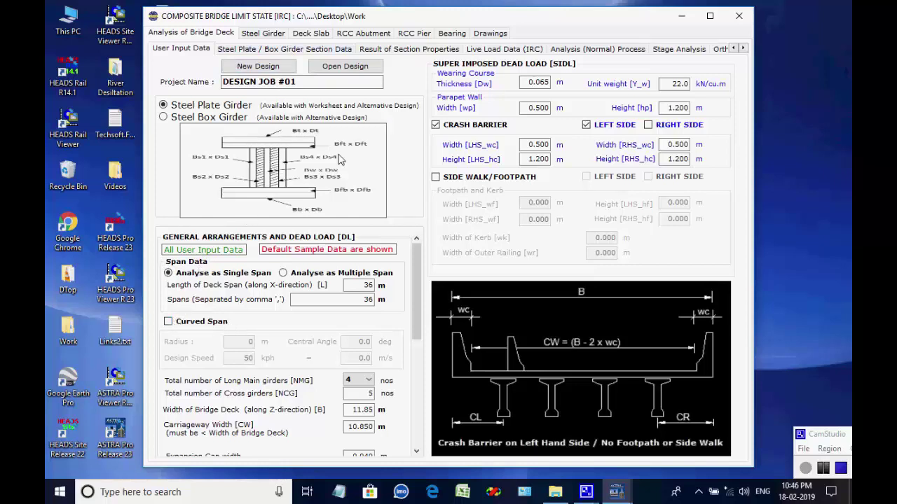
# - Try the curved span and multiple span analysis options in the span data
pyautogui.click(168, 322)
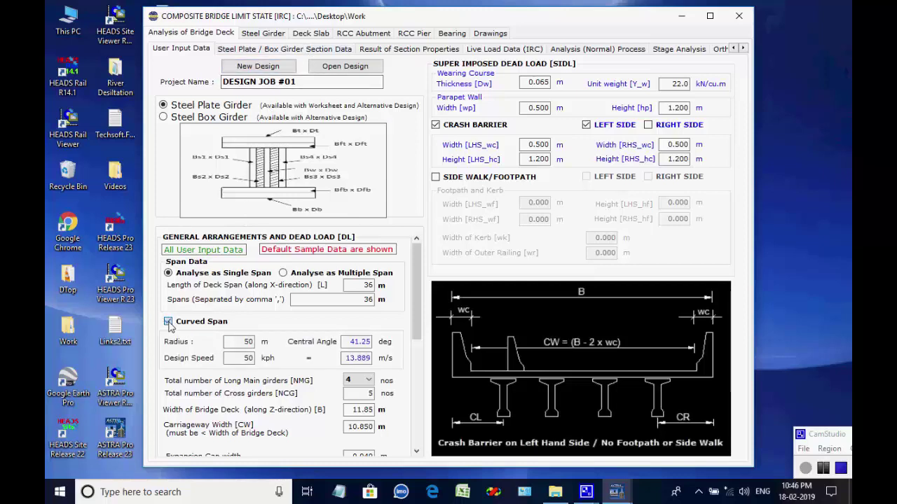
pyautogui.click(168, 322)
pyautogui.click(168, 322)
pyautogui.click(283, 273)
pyautogui.click(169, 274)
pyautogui.click(168, 322)
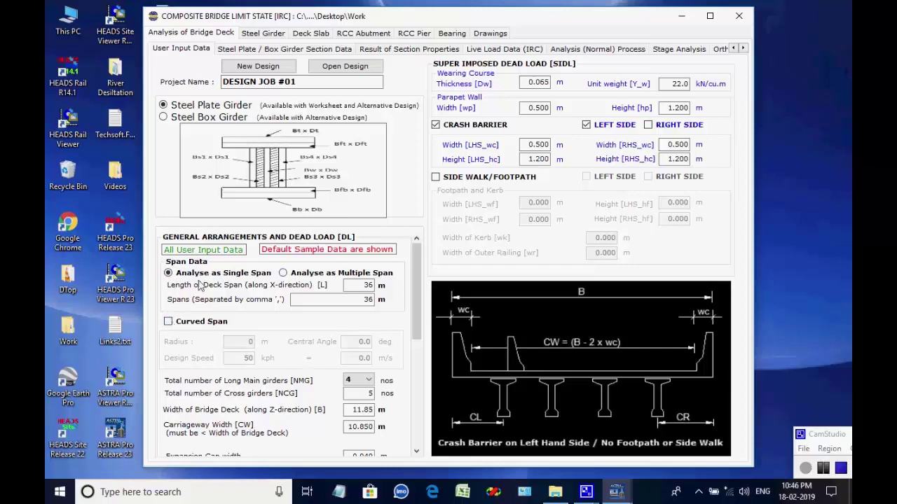
# - Look through the bridge deck analysis pages, from girder section data and live loads to stage analysis, orthotropic analysis and design forces
pyautogui.click(253, 50)
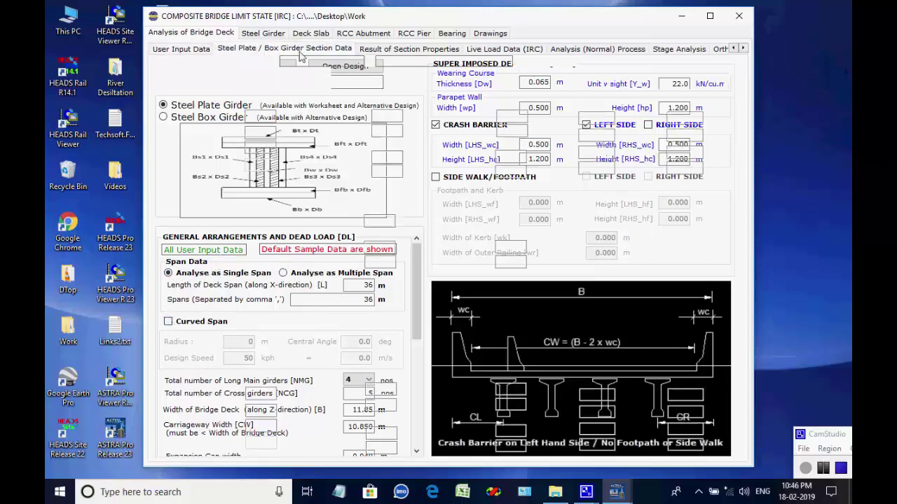
pyautogui.click(405, 50)
pyautogui.click(482, 53)
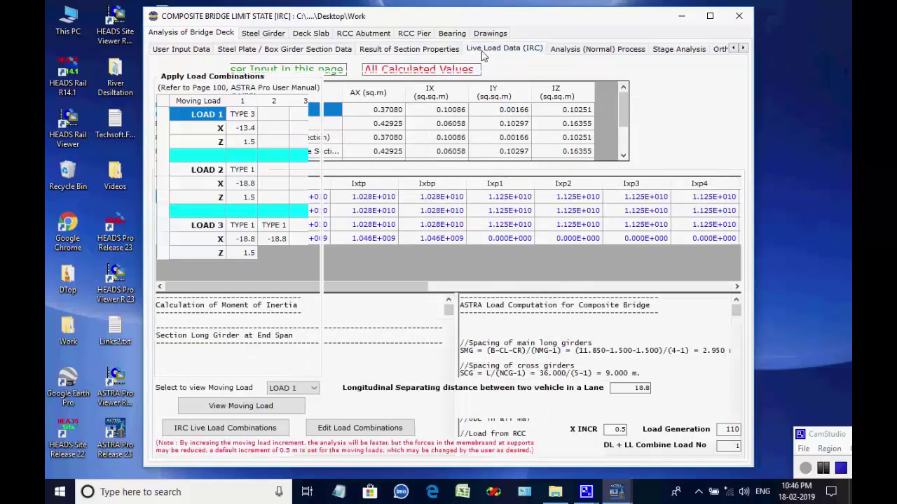
pyautogui.click(586, 50)
pyautogui.click(670, 51)
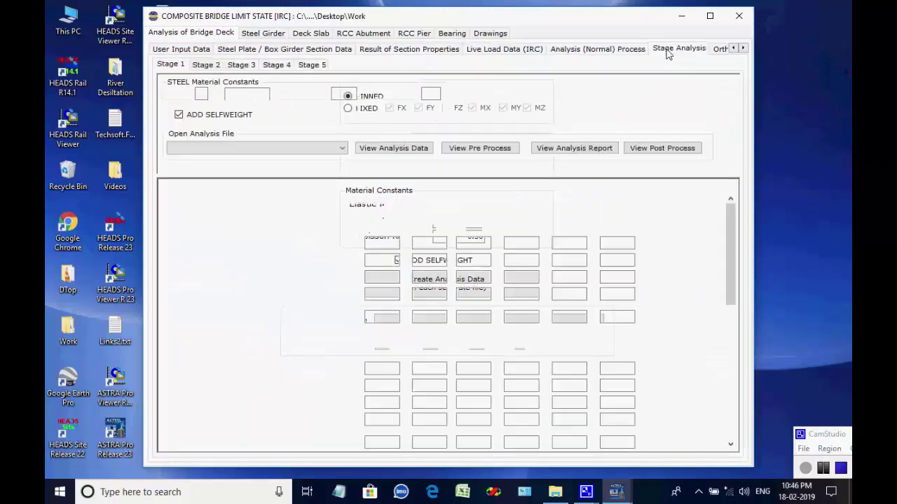
pyautogui.click(723, 50)
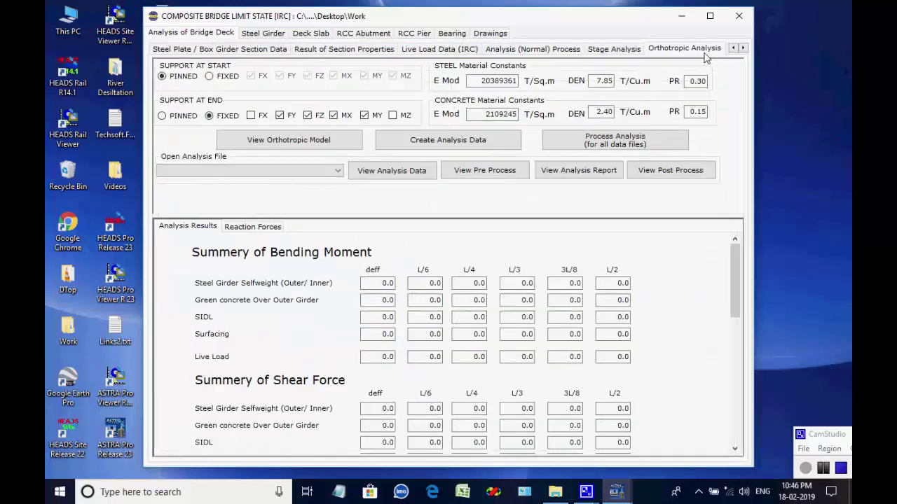
pyautogui.click(744, 49)
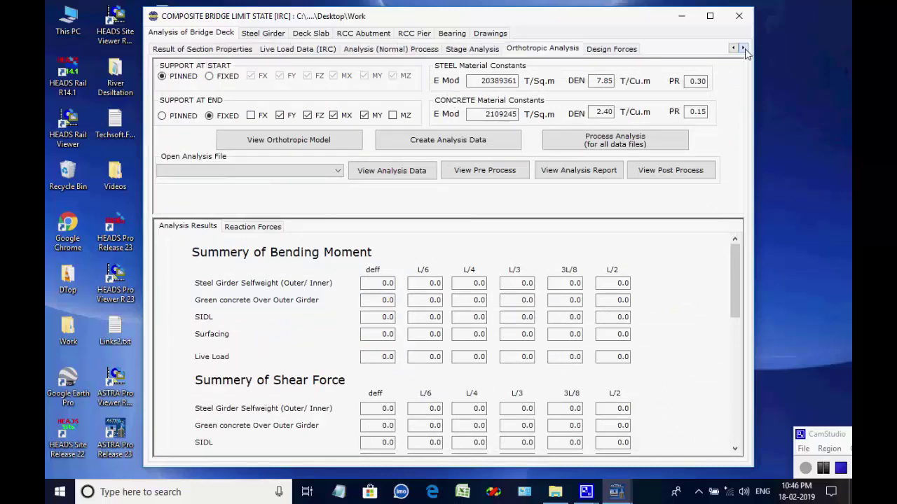
pyautogui.click(600, 50)
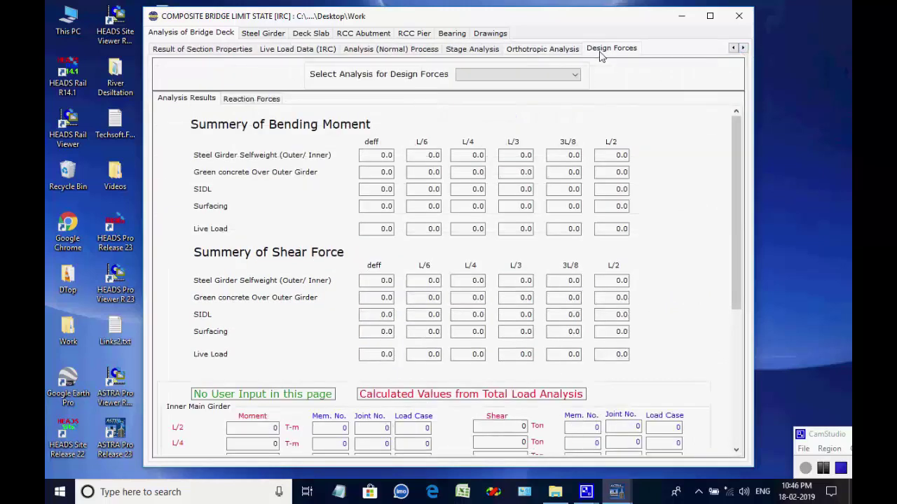
pyautogui.click(735, 49)
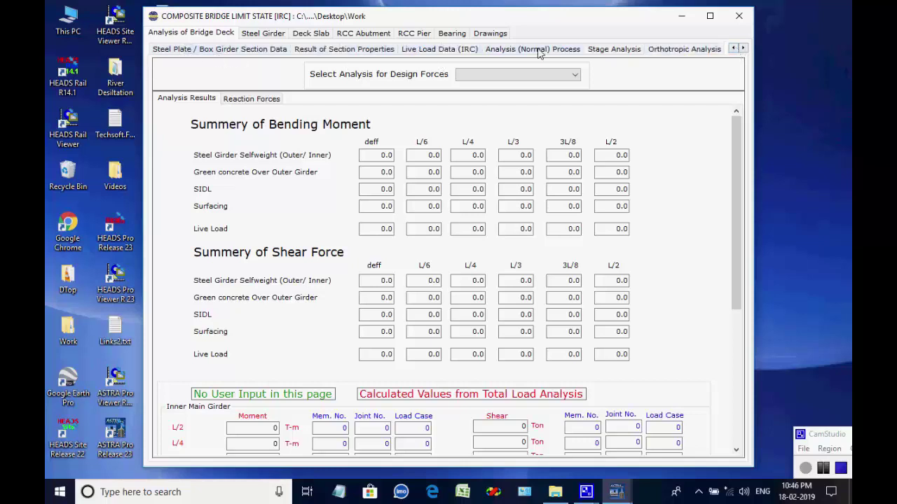
pyautogui.click(733, 48)
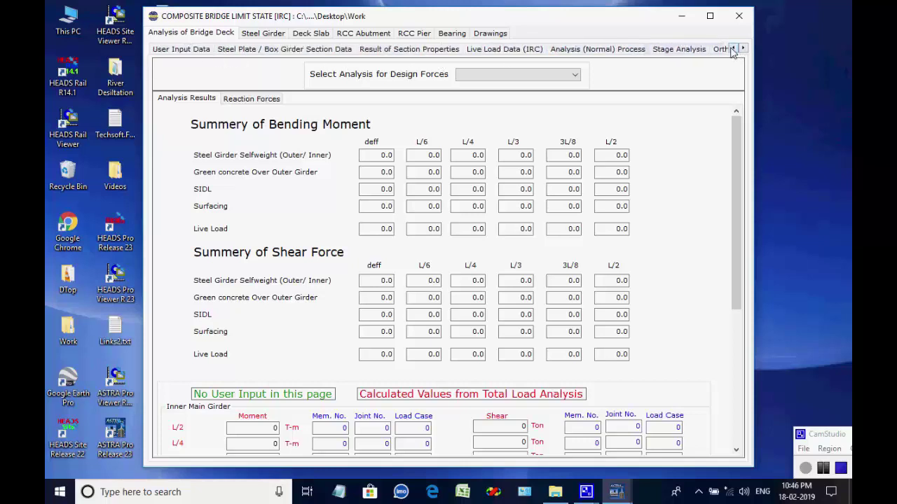
pyautogui.click(207, 49)
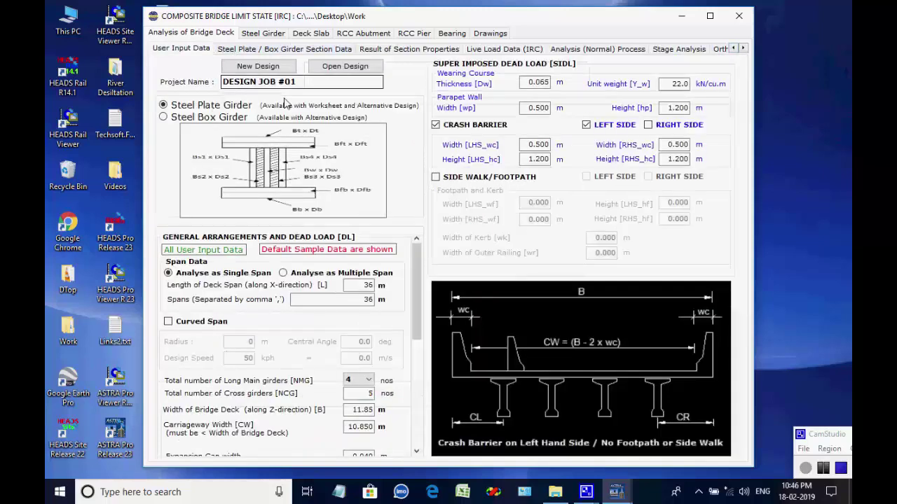
# - Create a new design with the project name DESIGN JOB #01
pyautogui.moveTo(298, 87); pyautogui.dragTo(183, 86)
pyautogui.click(304, 85)
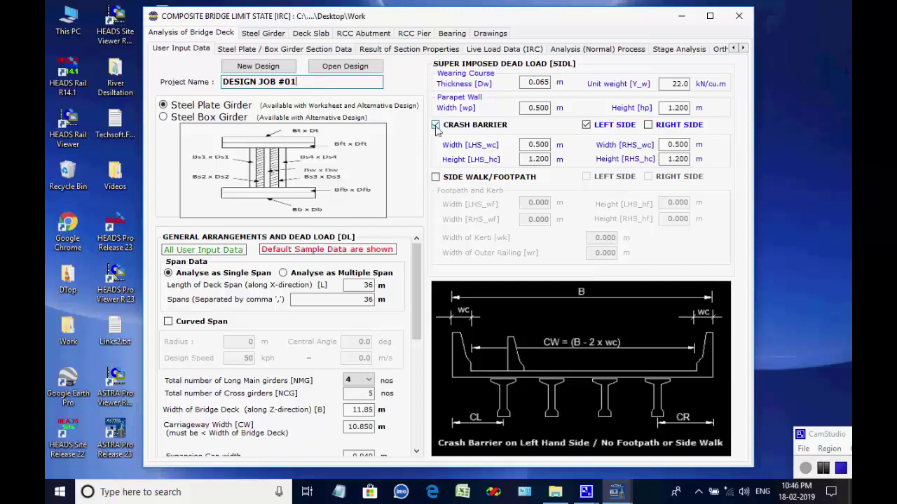
pyautogui.click(279, 67)
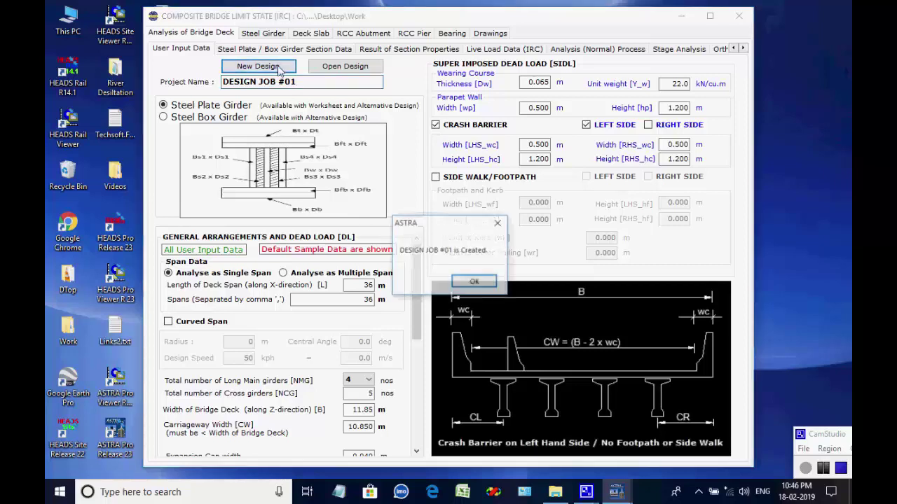
pyautogui.click(474, 283)
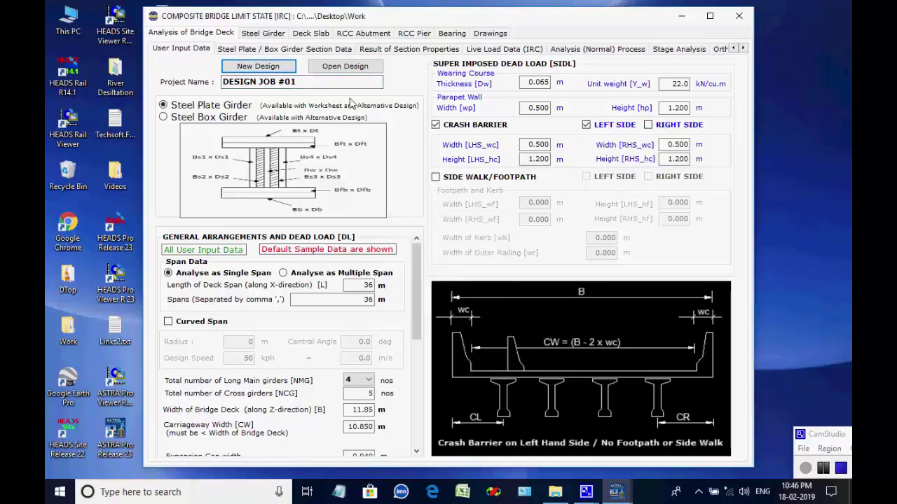
# - Review the steel girder section data and the calculated section properties, including the moment of inertia and load computations
pyautogui.click(324, 49)
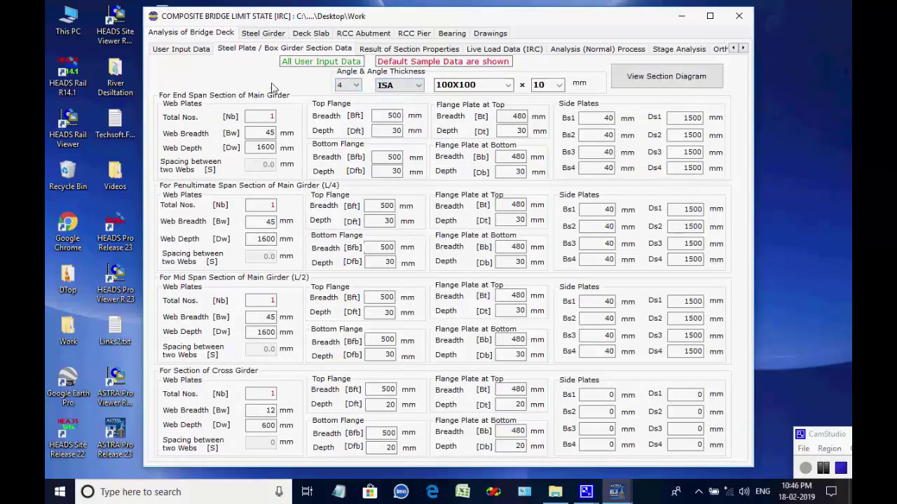
pyautogui.click(385, 52)
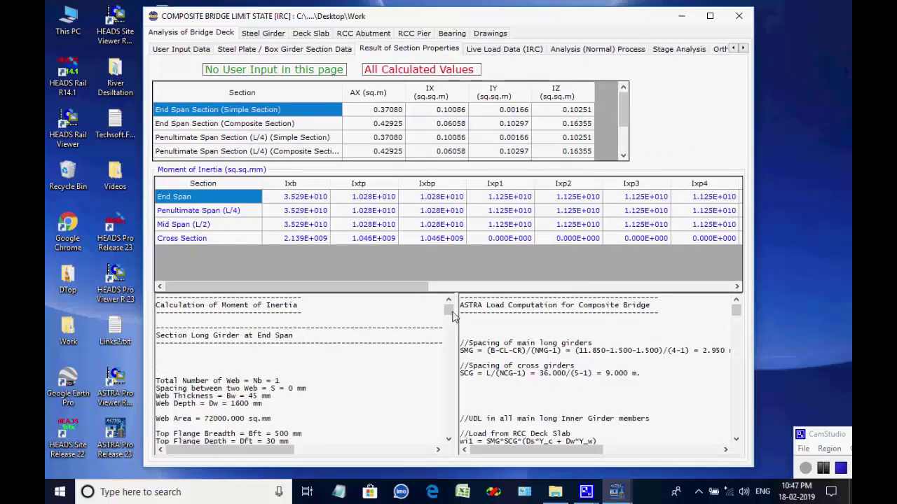
pyautogui.moveTo(448, 308)
pyautogui.mouseDown()
pyautogui.moveTo(450, 392)
pyautogui.moveTo(450, 330)
pyautogui.moveTo(451, 378)
pyautogui.moveTo(449, 360)
pyautogui.moveTo(435, 375)
pyautogui.moveTo(449, 297)
pyautogui.mouseUp()
pyautogui.moveTo(736, 312)
pyautogui.mouseDown()
pyautogui.moveTo(737, 438)
pyautogui.moveTo(735, 309)
pyautogui.mouseUp()
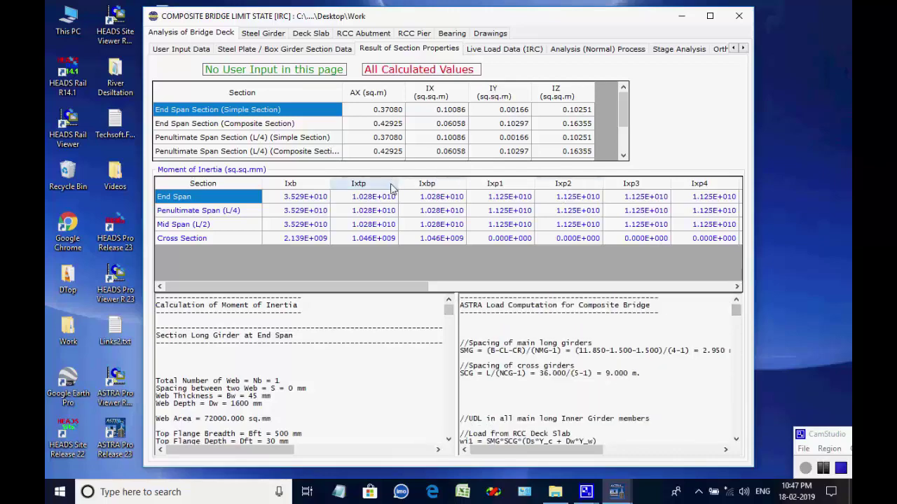
# - Examine the IRC live load definitions for Types 1 to 5 and the moving load combinations applied to the deck
pyautogui.click(480, 49)
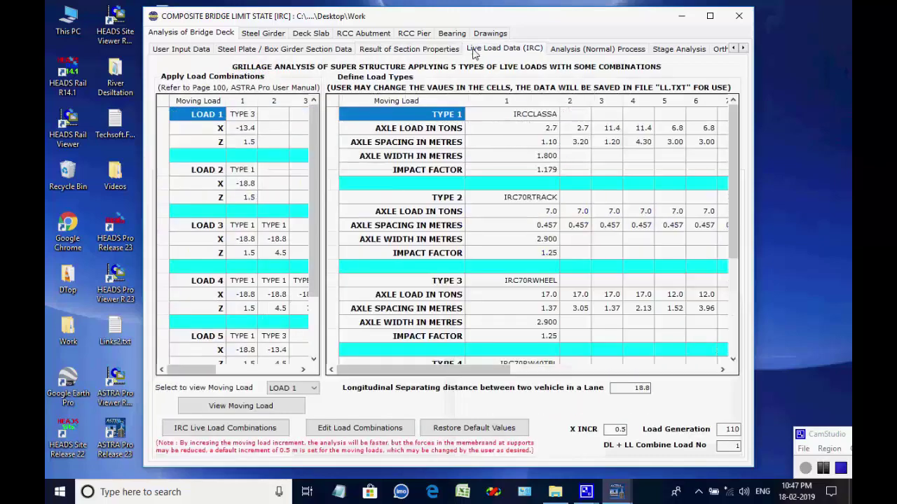
pyautogui.click(532, 117)
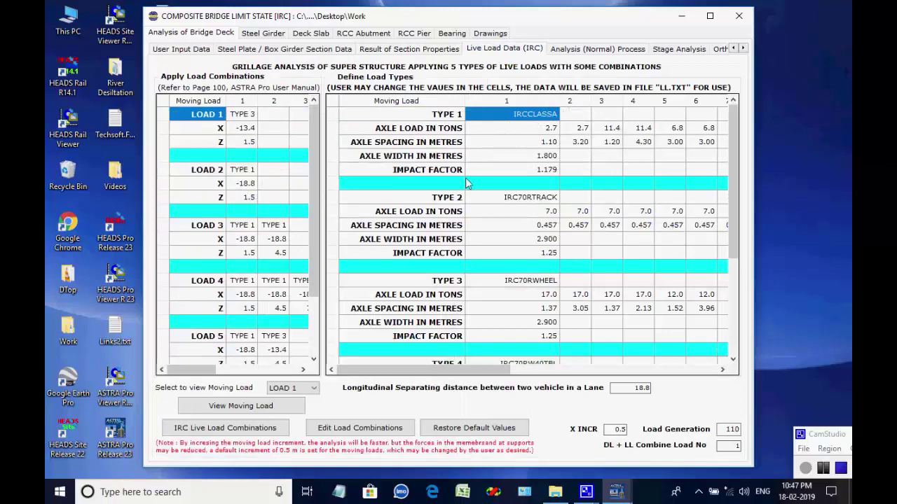
pyautogui.click(451, 202)
pyautogui.click(526, 199)
pyautogui.click(447, 286)
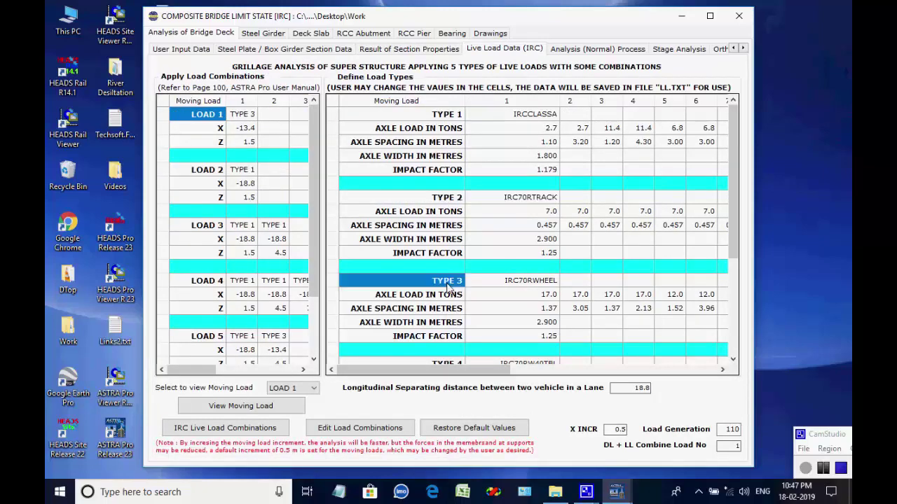
pyautogui.click(534, 281)
pyautogui.scroll(-2, 536, 291)
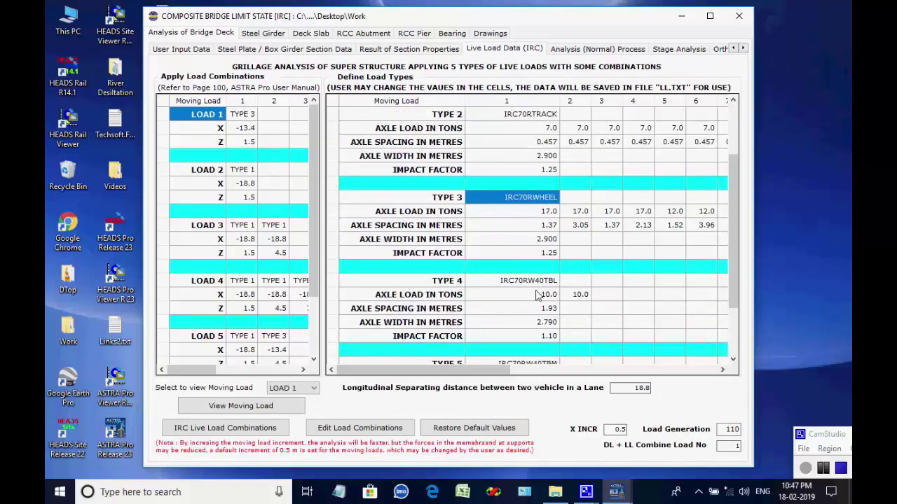
pyautogui.click(448, 286)
pyautogui.click(530, 282)
pyautogui.scroll(-2, 476, 307)
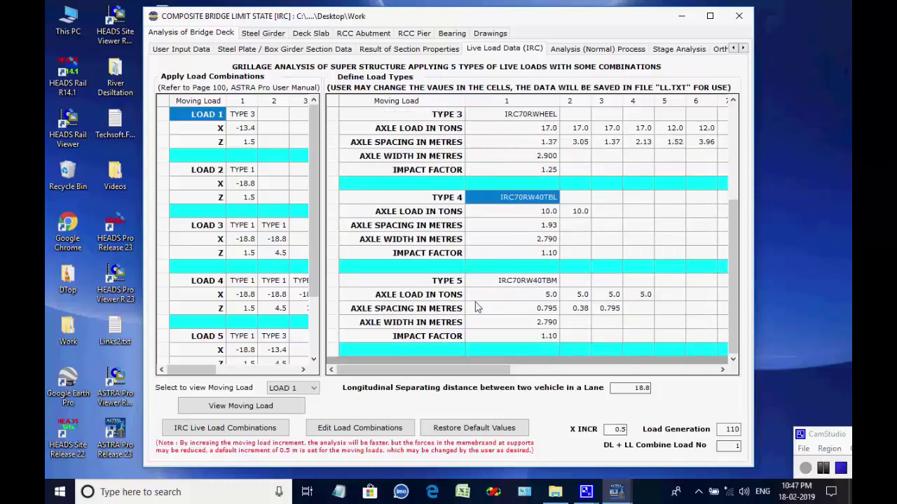
pyautogui.click(457, 291)
pyautogui.click(519, 284)
pyautogui.scroll(4, 520, 245)
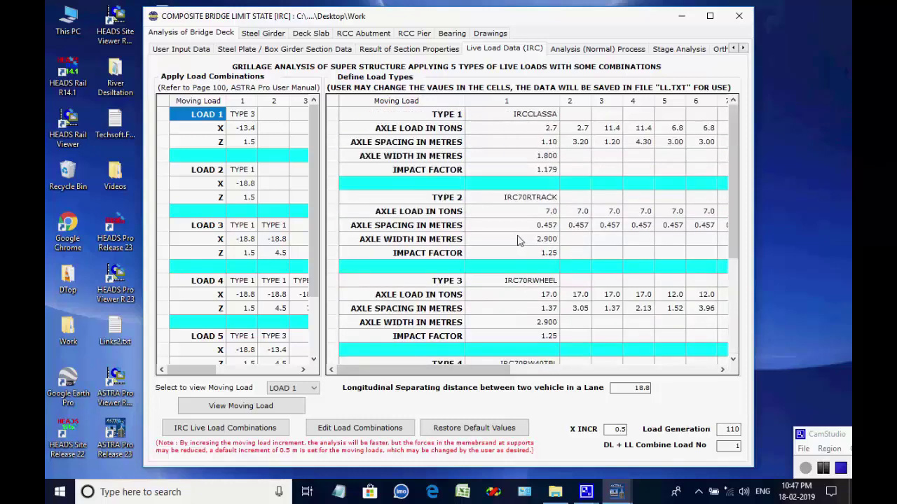
pyautogui.click(443, 115)
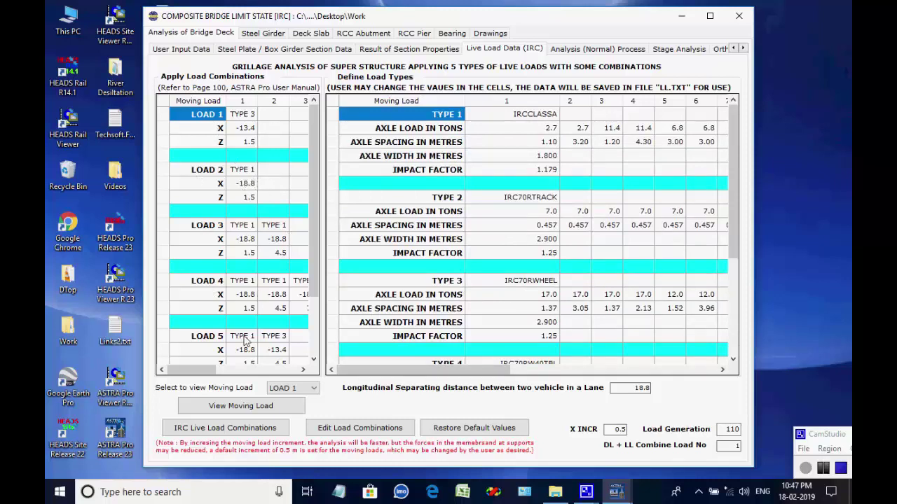
pyautogui.scroll(-2, 313, 292)
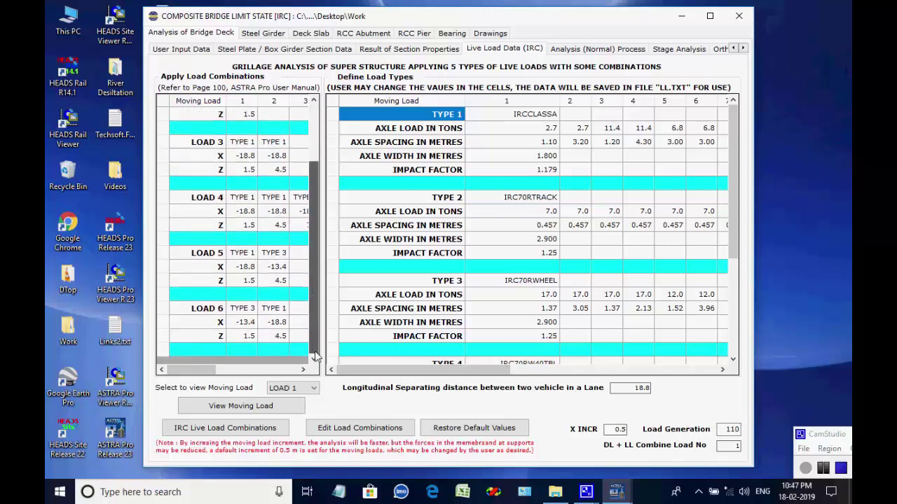
# - Open the moving load view for LOAD 1 and rotate the deck grillage model to an oblique 3D view
pyautogui.scroll(2, 313, 293)
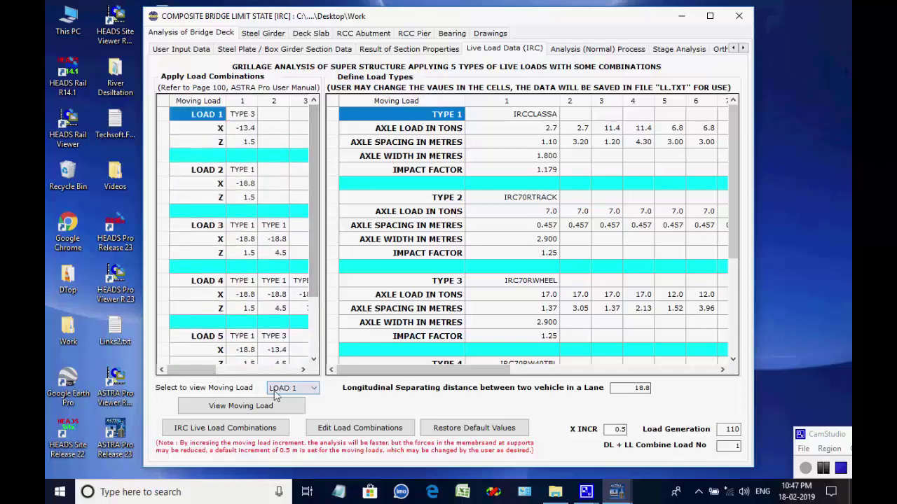
pyautogui.click(264, 411)
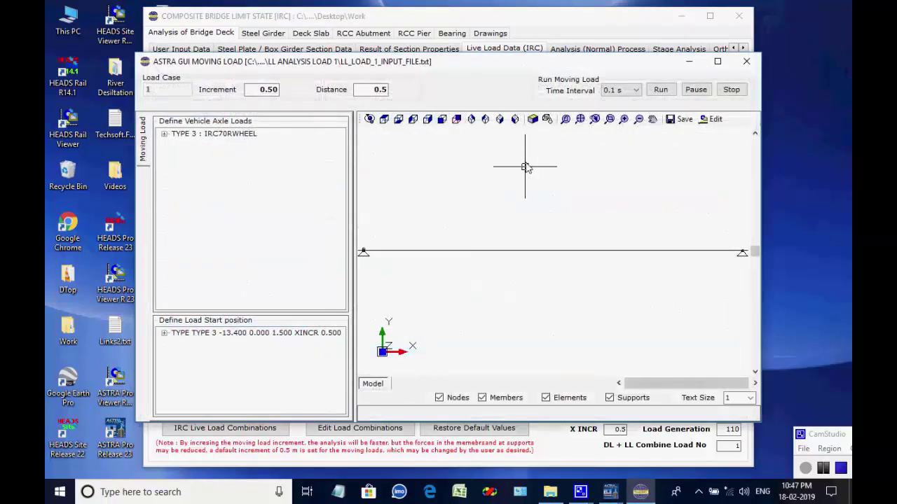
pyautogui.click(370, 119)
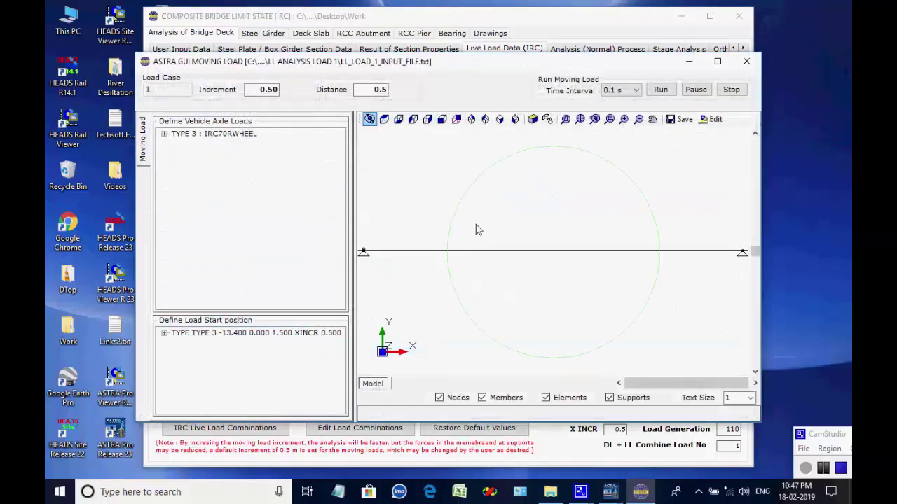
pyautogui.moveTo(483, 235); pyautogui.dragTo(585, 310)
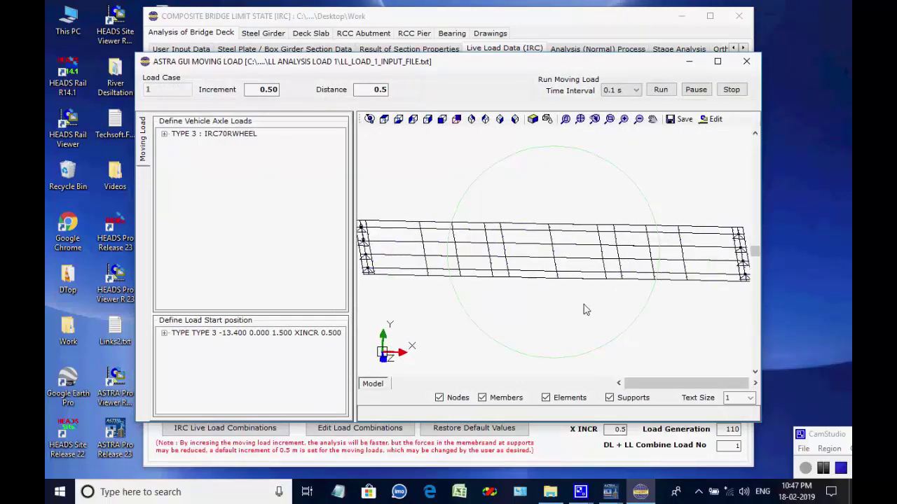
pyautogui.moveTo(472, 313); pyautogui.dragTo(449, 344)
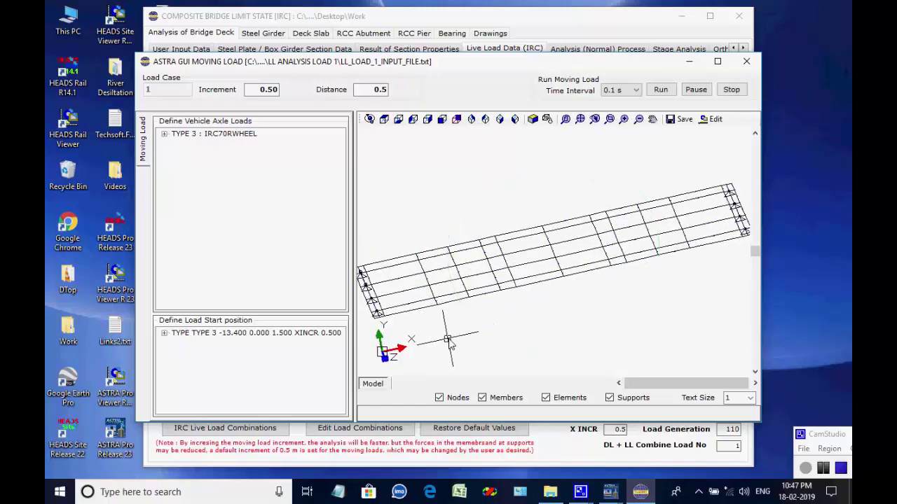
# - Inspect the Type 3 vehicle's axle data and start position, and run its moving load simulation across the deck
pyautogui.click(164, 134)
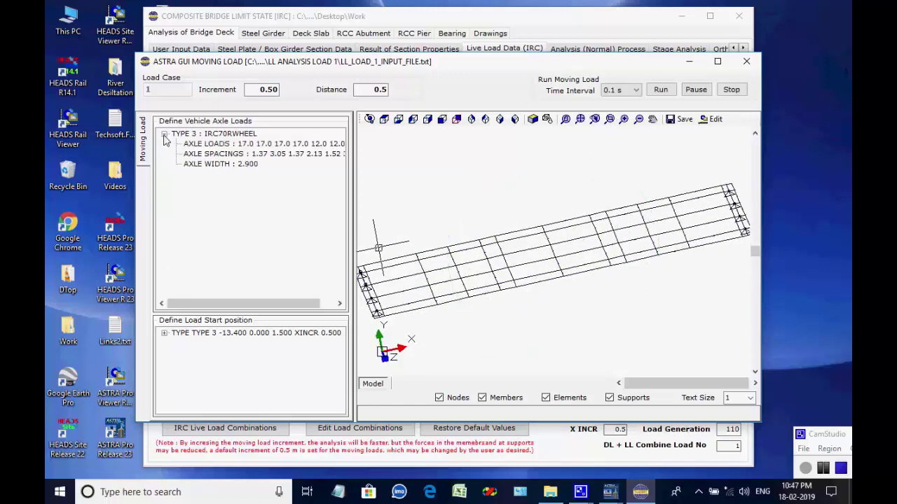
pyautogui.click(165, 333)
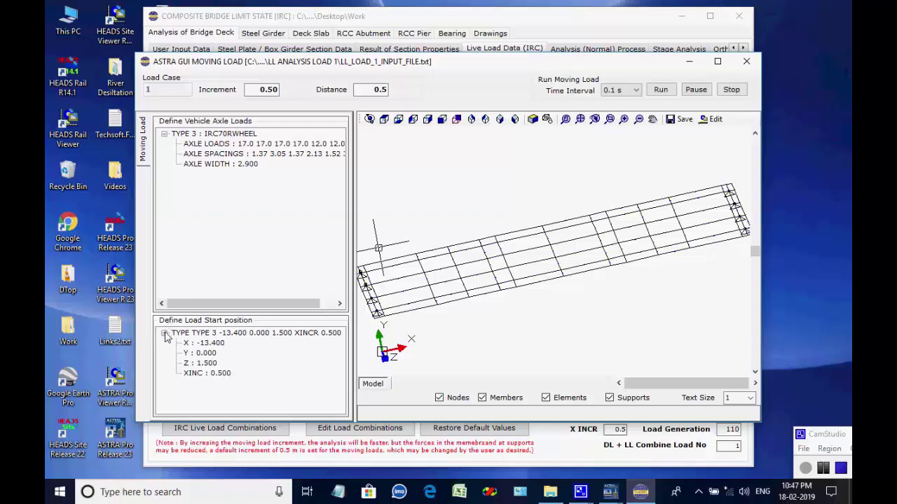
pyautogui.click(667, 94)
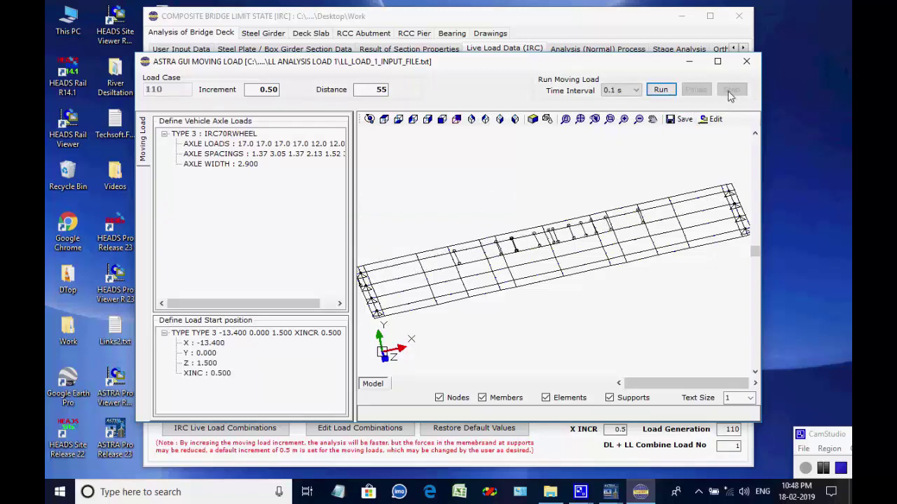
pyautogui.click(746, 61)
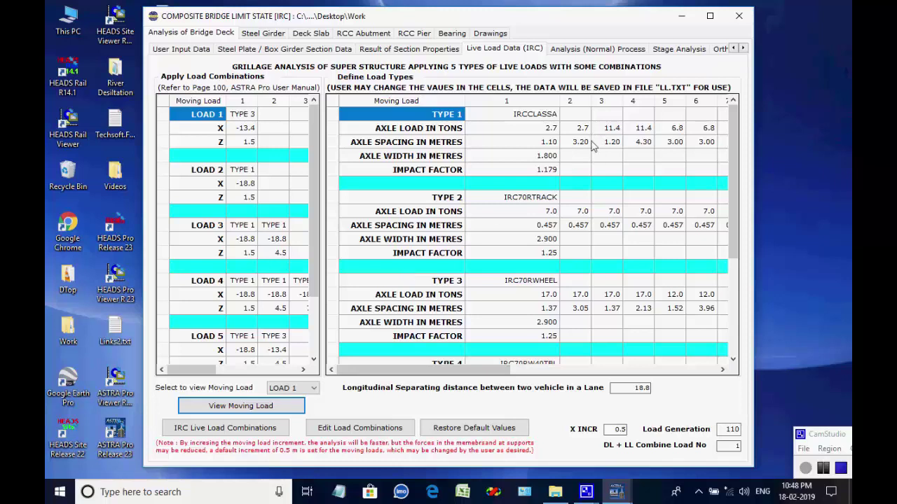
# - Create the normal analysis input data in separate files, keeping the default supports, material constants and added selfweight
pyautogui.click(596, 54)
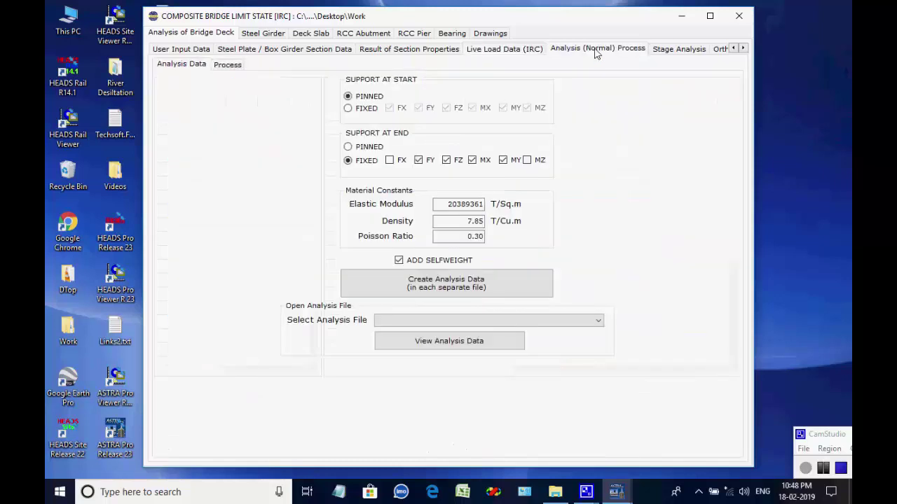
pyautogui.click(228, 67)
pyautogui.click(196, 70)
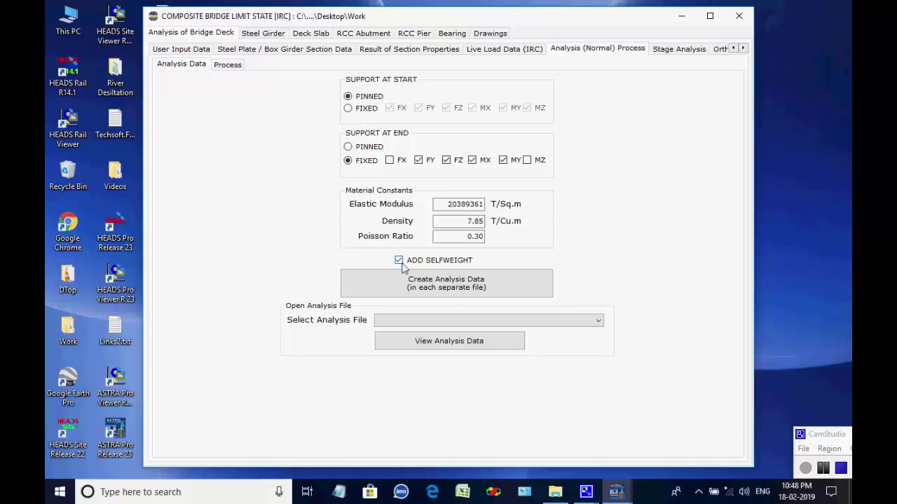
pyautogui.click(442, 285)
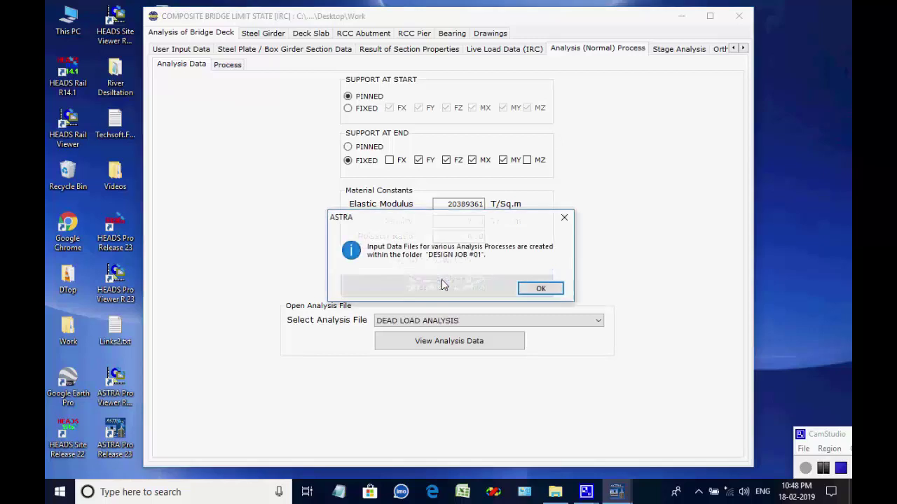
pyautogui.click(522, 294)
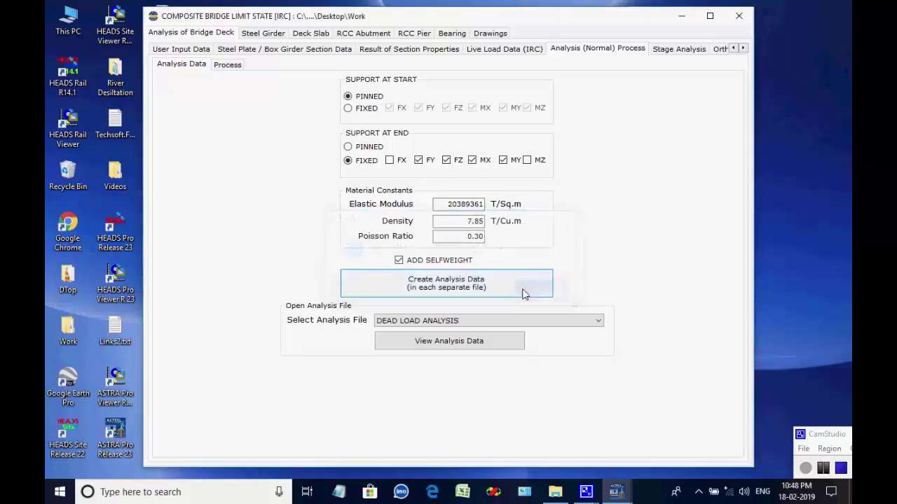
# - Review the moving load definition in the analysis data file for the 1 Lane IRCCLASSA live load
pyautogui.click(599, 323)
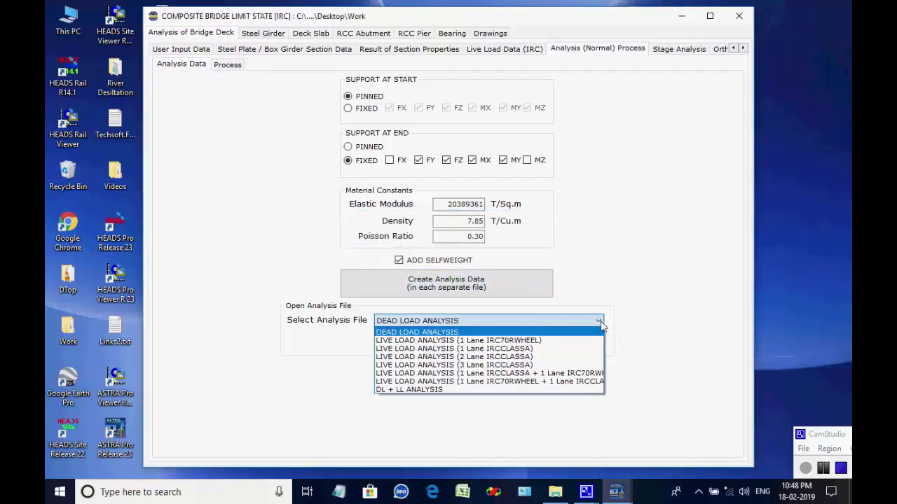
pyautogui.click(573, 348)
pyautogui.click(461, 343)
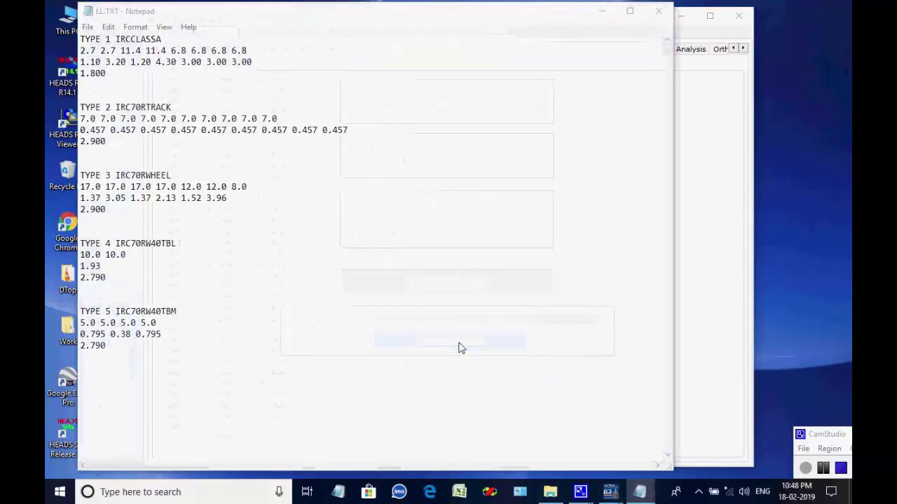
pyautogui.moveTo(667, 65); pyautogui.dragTo(658, 416)
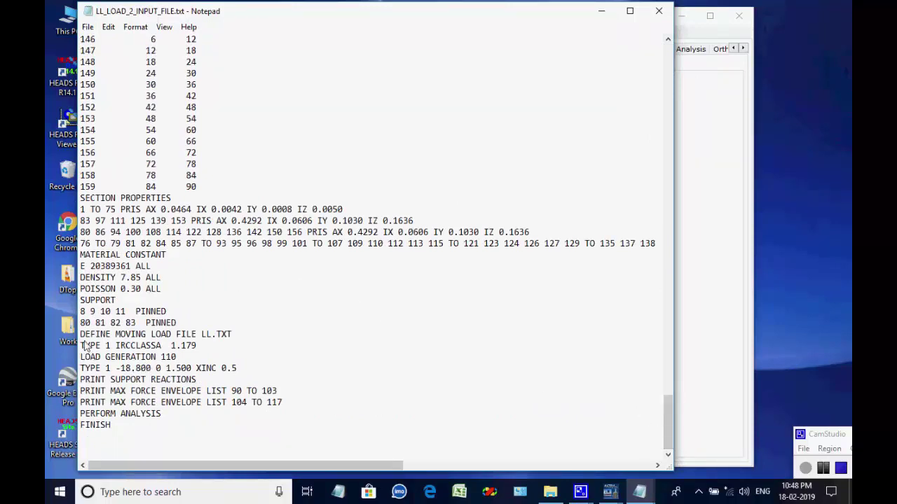
pyautogui.moveTo(81, 339)
pyautogui.mouseDown()
pyautogui.moveTo(231, 336)
pyautogui.moveTo(82, 350)
pyautogui.mouseUp()
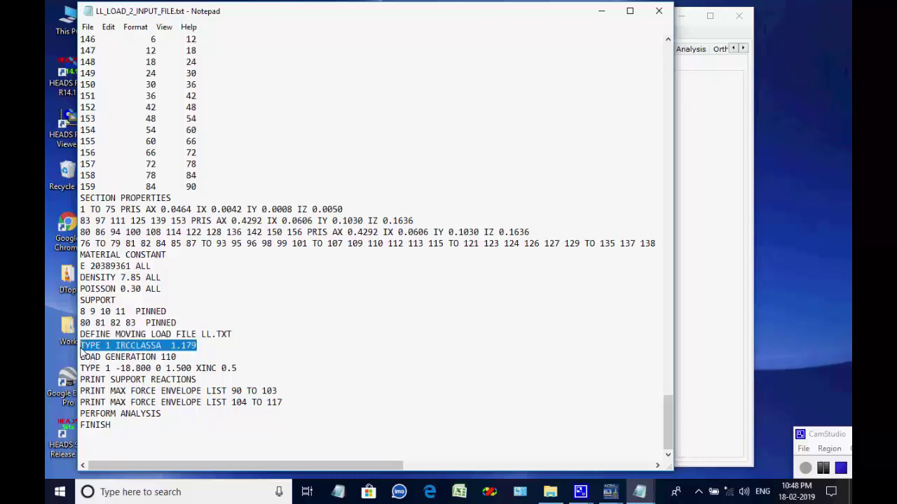
pyautogui.click(284, 344)
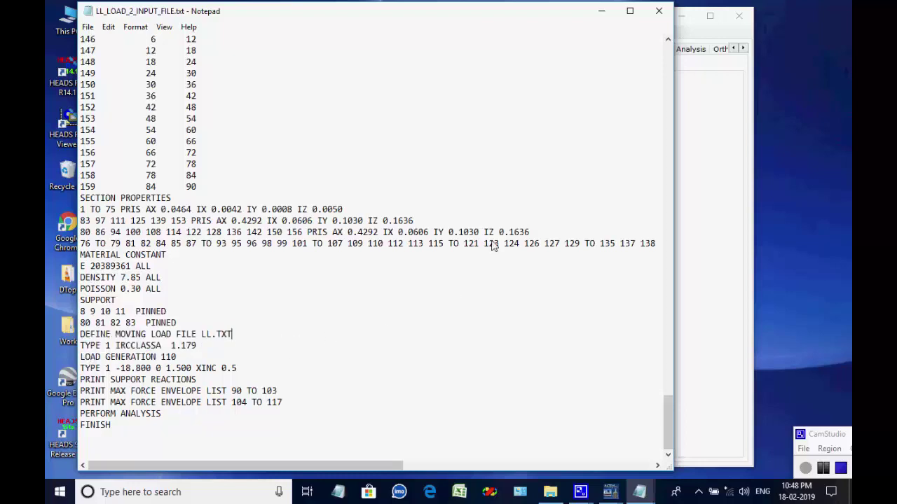
pyautogui.click(658, 11)
pyautogui.click(658, 12)
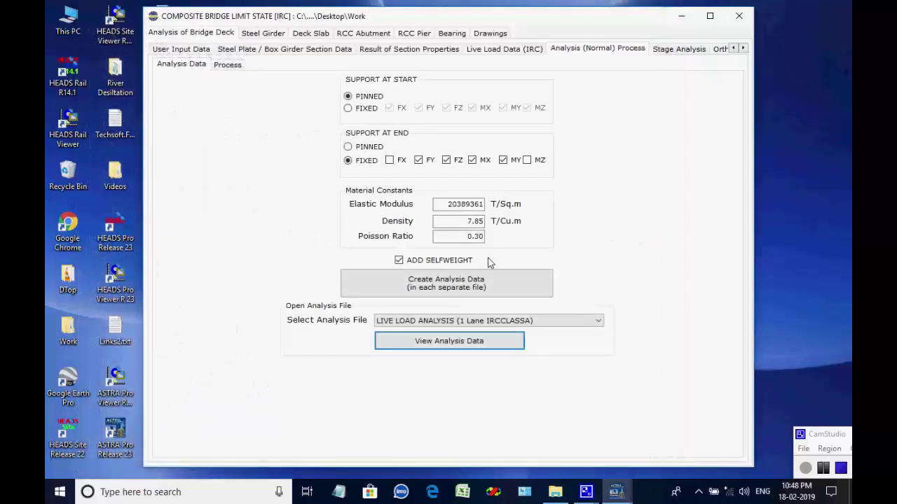
# - Review the load generation lines and joint coordinates in the analysis data file for the 3 Lane IRCCLASSA live load
pyautogui.click(598, 323)
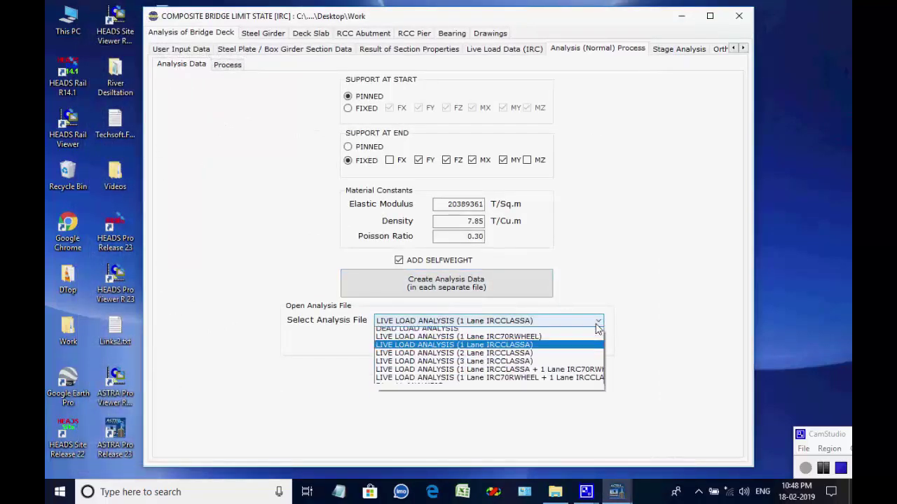
pyautogui.click(568, 365)
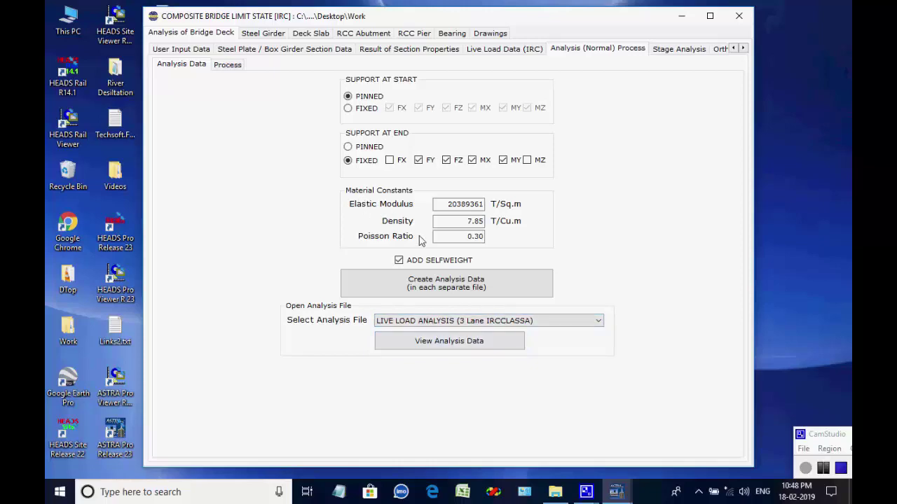
pyautogui.click(462, 343)
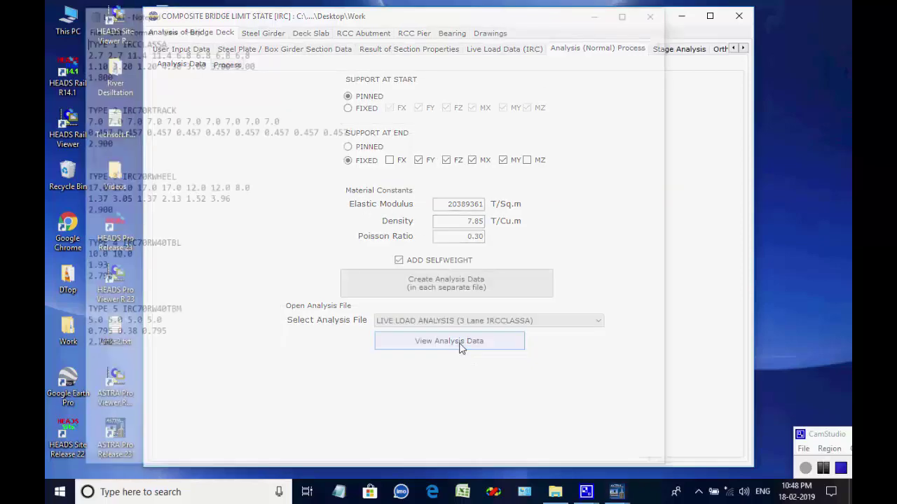
pyautogui.moveTo(668, 56); pyautogui.dragTo(671, 434)
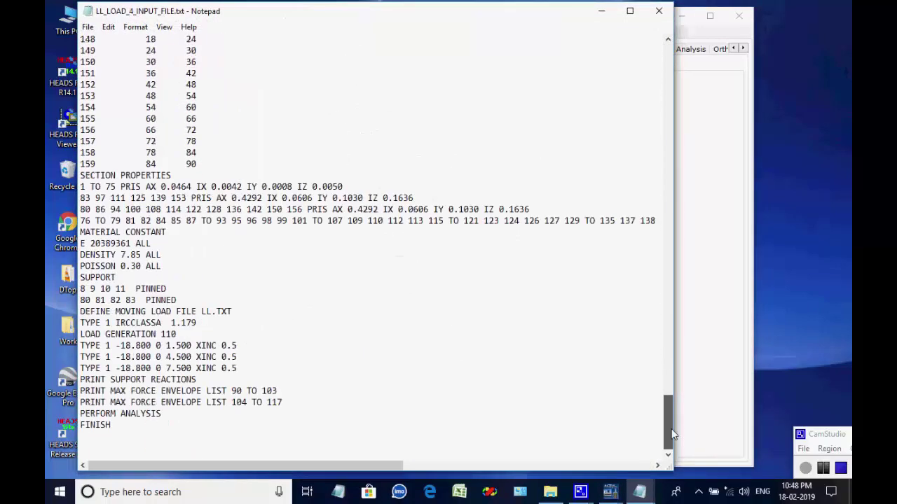
pyautogui.doubleClick(224, 312)
pyautogui.click(90, 323)
pyautogui.moveTo(81, 335); pyautogui.dragTo(245, 372)
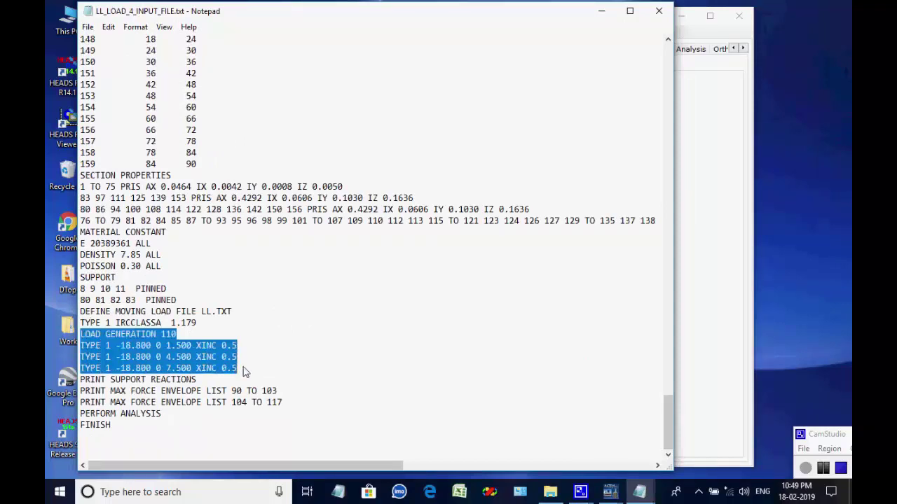
pyautogui.click(288, 350)
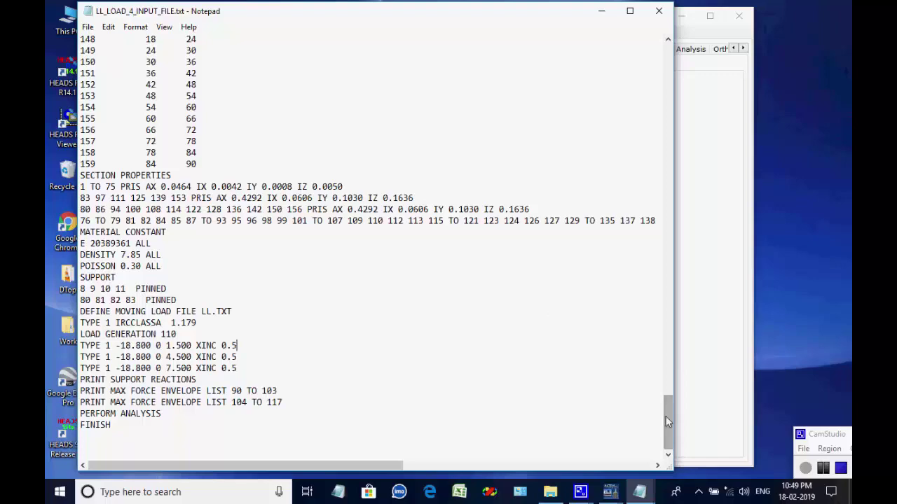
pyautogui.moveTo(665, 416); pyautogui.dragTo(665, 63)
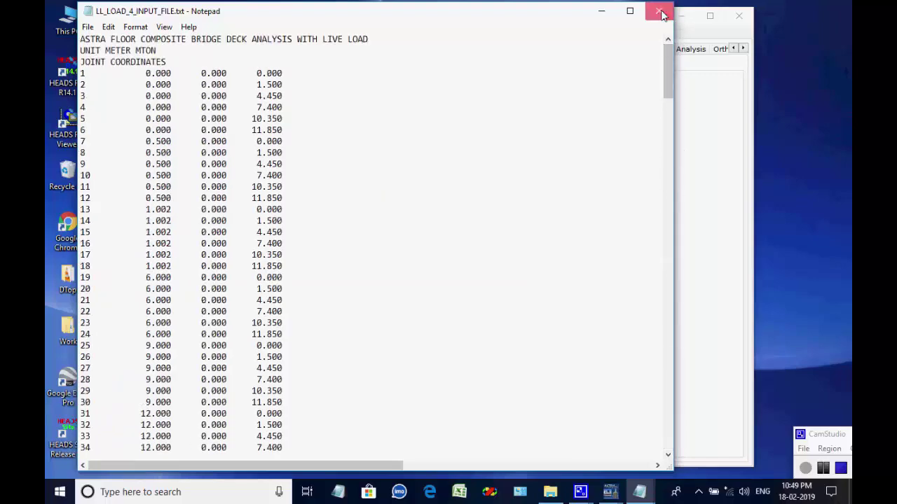
pyautogui.click(662, 14)
pyautogui.click(659, 10)
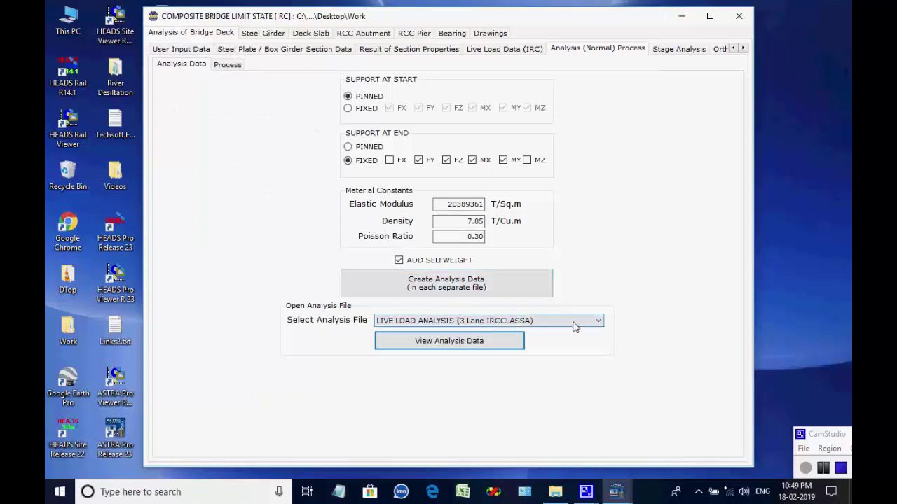
# - Review the member loads for deadload, green concrete, SIDL and surfacings in the DEAD LOAD ANALYSIS data file
pyautogui.click(596, 322)
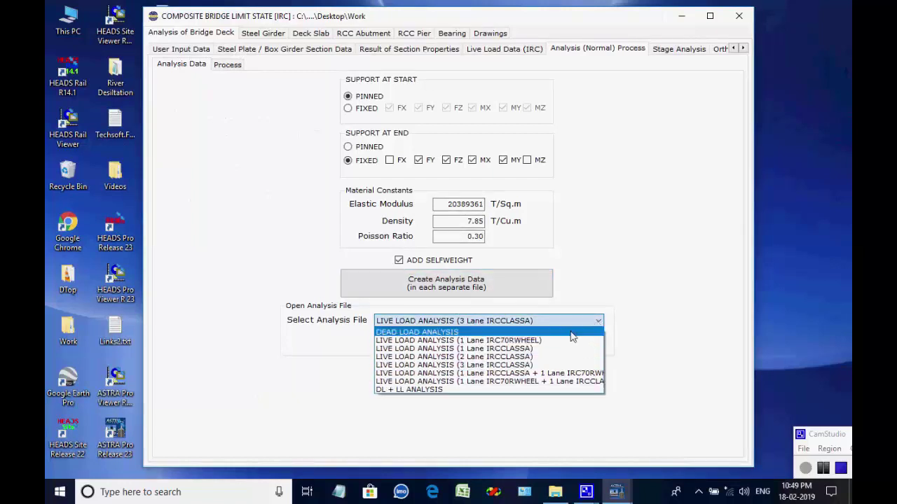
pyautogui.click(571, 334)
pyautogui.click(468, 343)
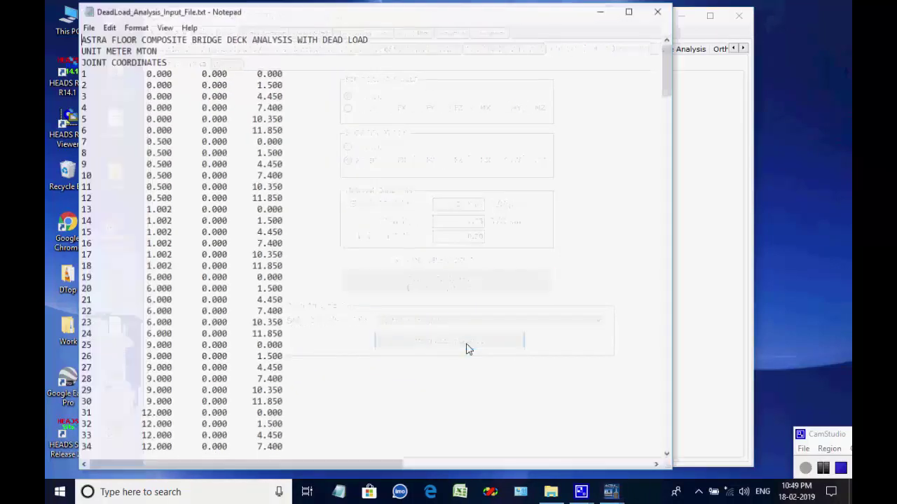
pyautogui.moveTo(671, 61); pyautogui.dragTo(663, 423)
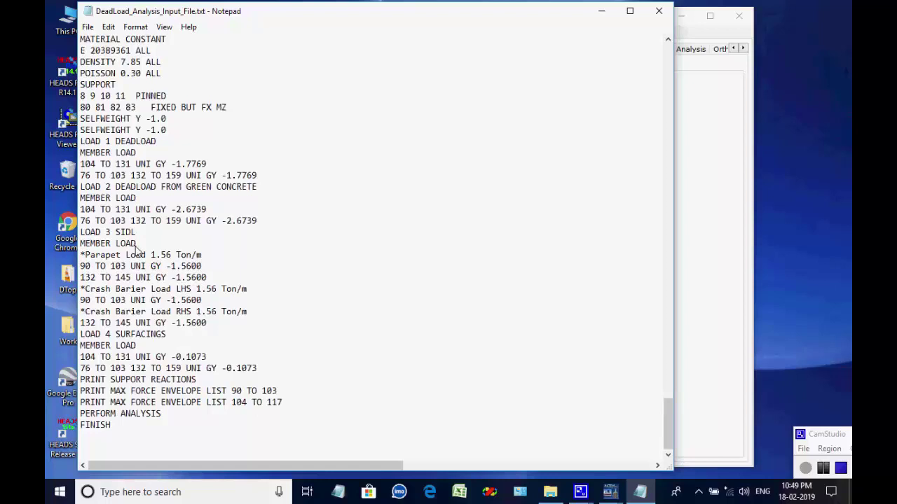
pyautogui.moveTo(138, 201); pyautogui.dragTo(63, 207)
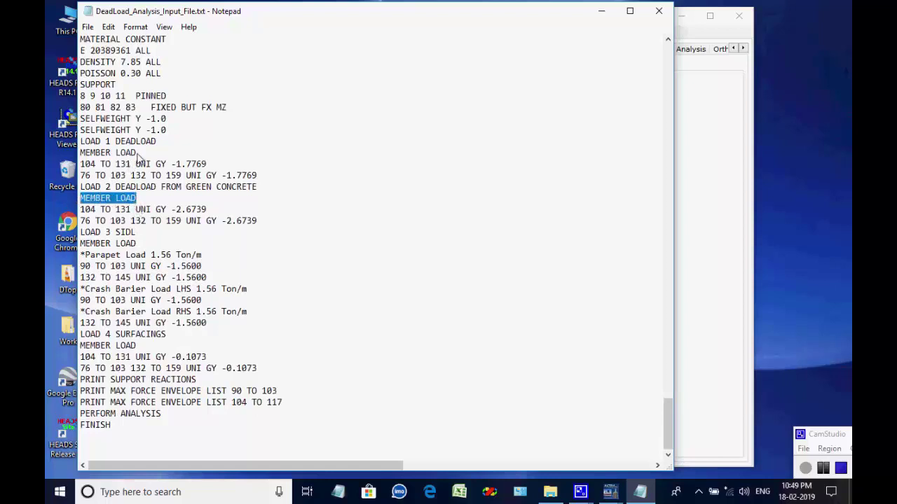
pyautogui.moveTo(138, 155); pyautogui.dragTo(75, 159)
pyautogui.click(170, 163)
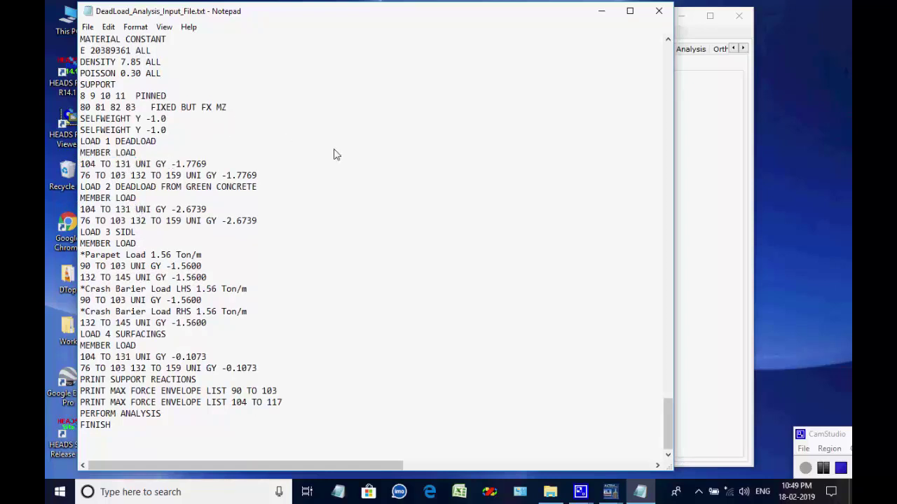
pyautogui.click(658, 10)
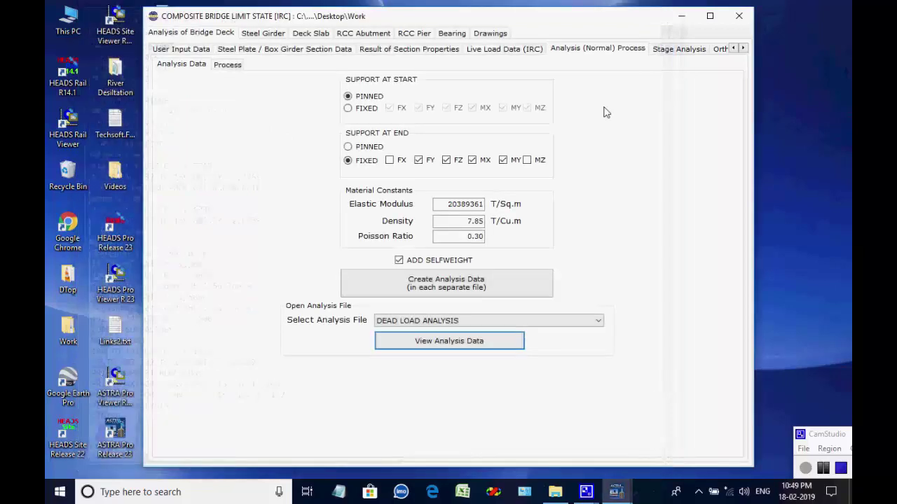
# - Process the normal analysis for all data files, running every dead, live and total load analysis through to its report
pyautogui.click(228, 65)
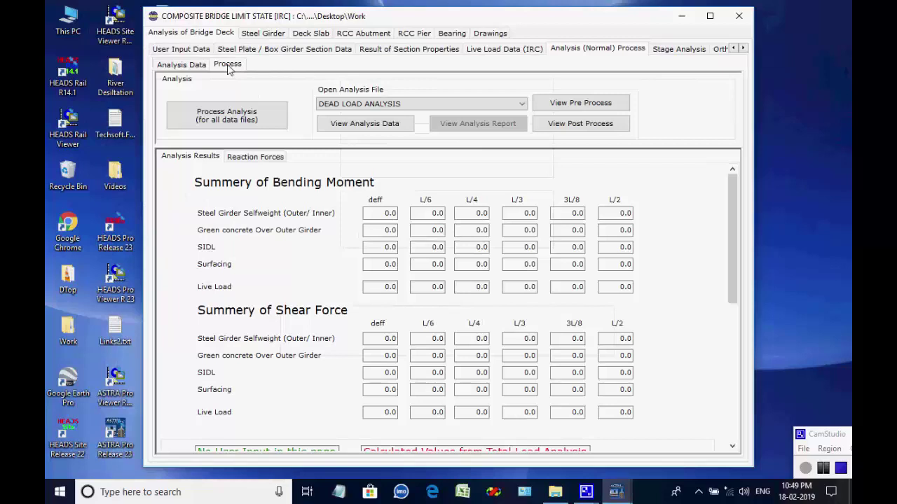
pyautogui.click(226, 115)
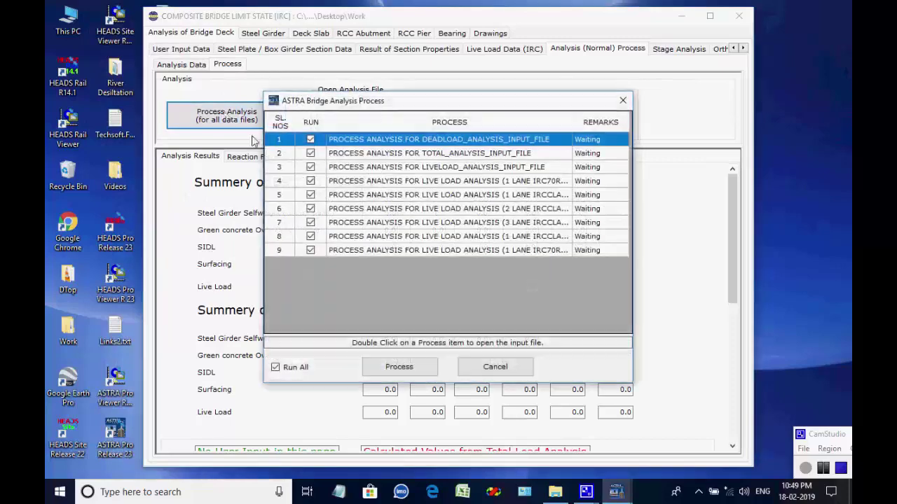
pyautogui.click(396, 367)
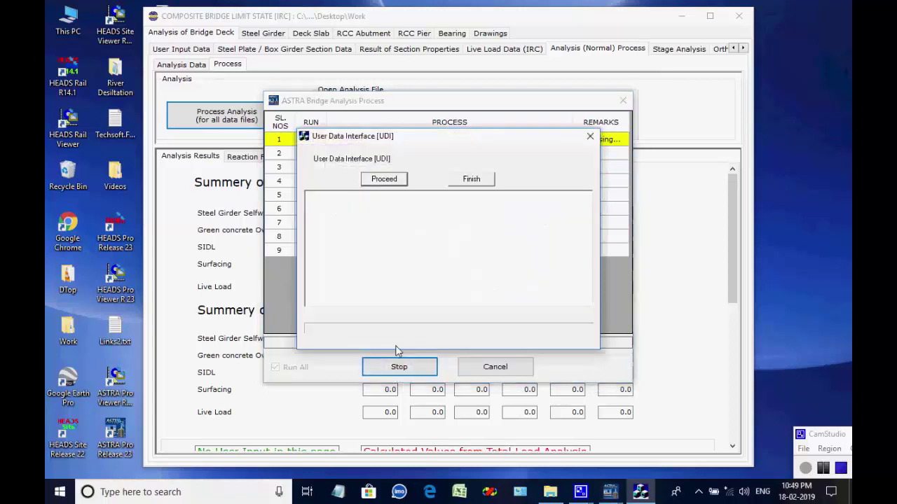
pyautogui.click(385, 182)
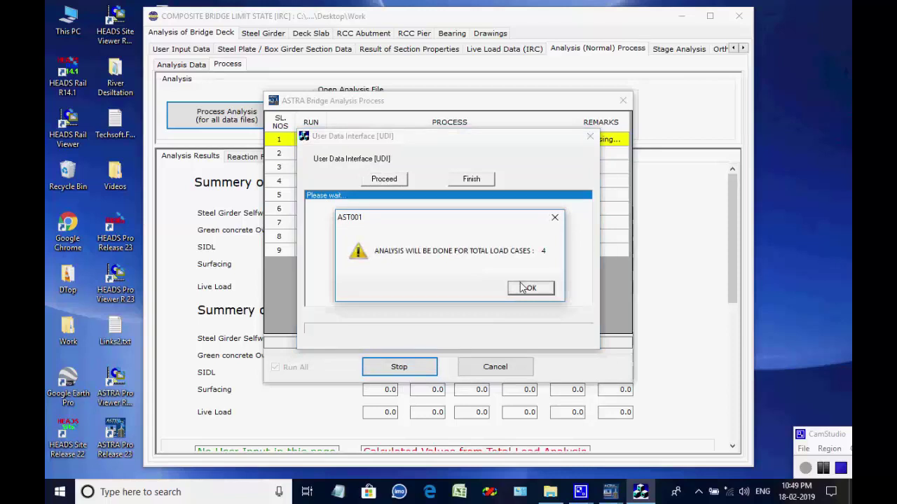
pyautogui.click(524, 288)
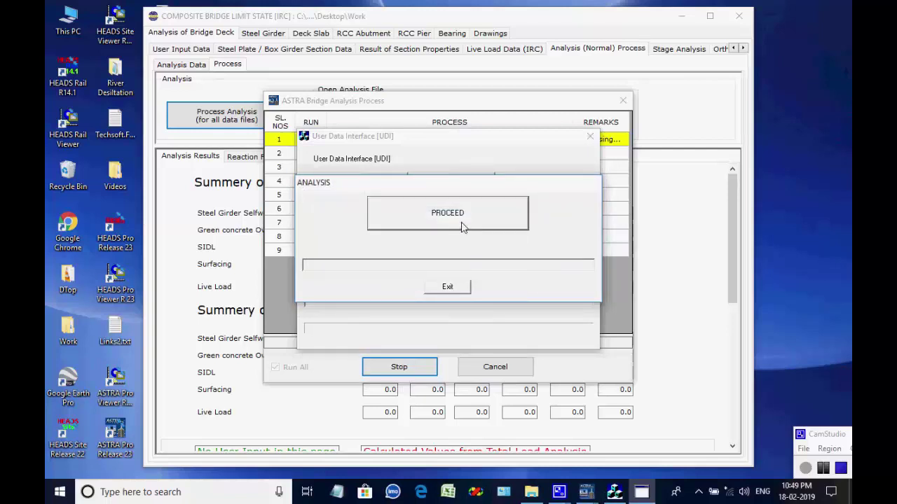
pyautogui.click(447, 213)
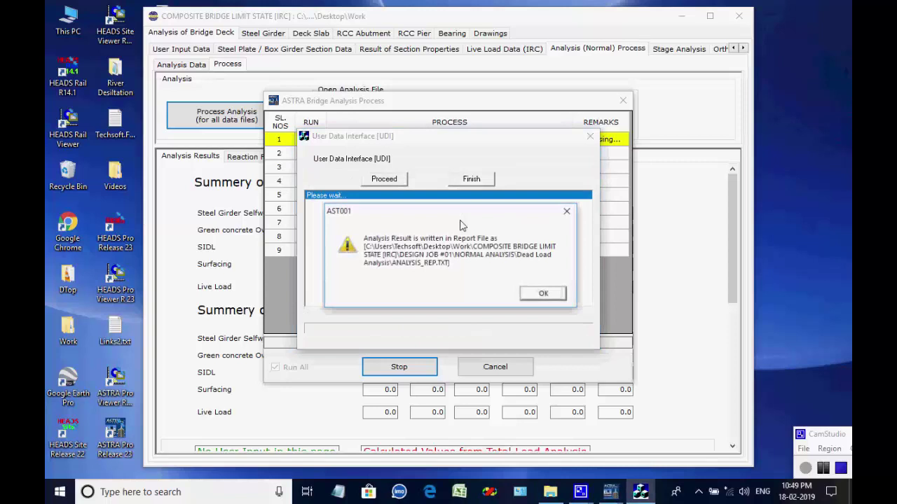
pyautogui.click(542, 294)
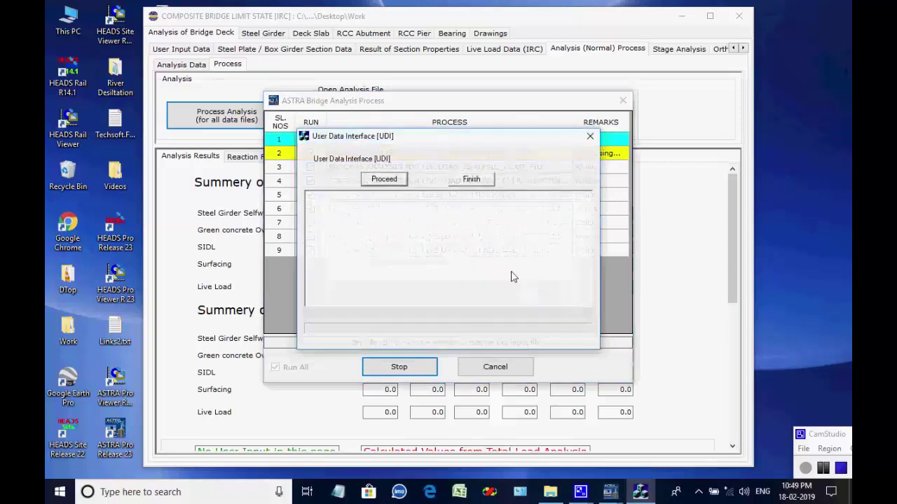
pyautogui.click(398, 180)
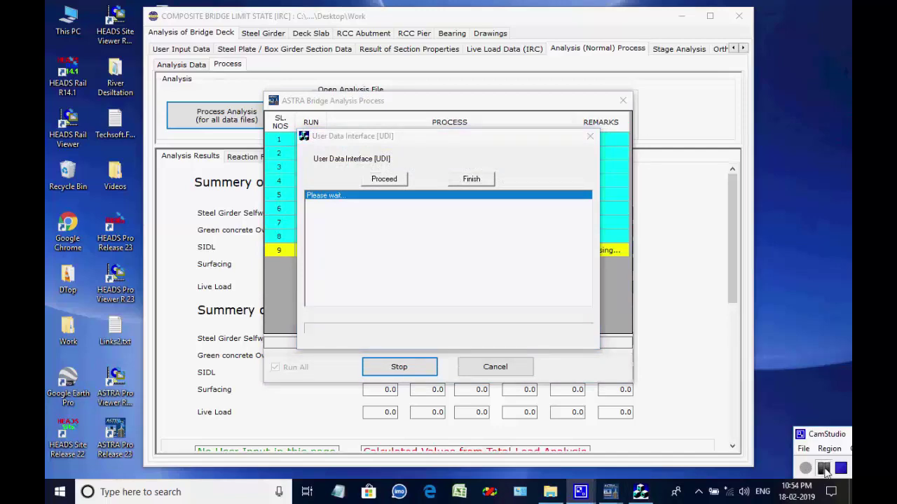
pyautogui.click(541, 295)
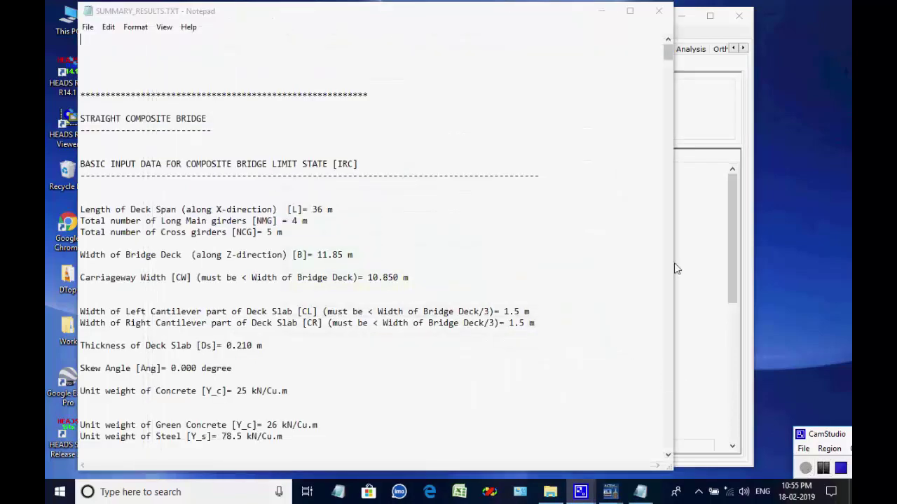
# - Review the normal analysis summary report, the support reactions for SIDL and LL, and the maximum design forces
pyautogui.moveTo(669, 53); pyautogui.dragTo(672, 463)
pyautogui.click(660, 12)
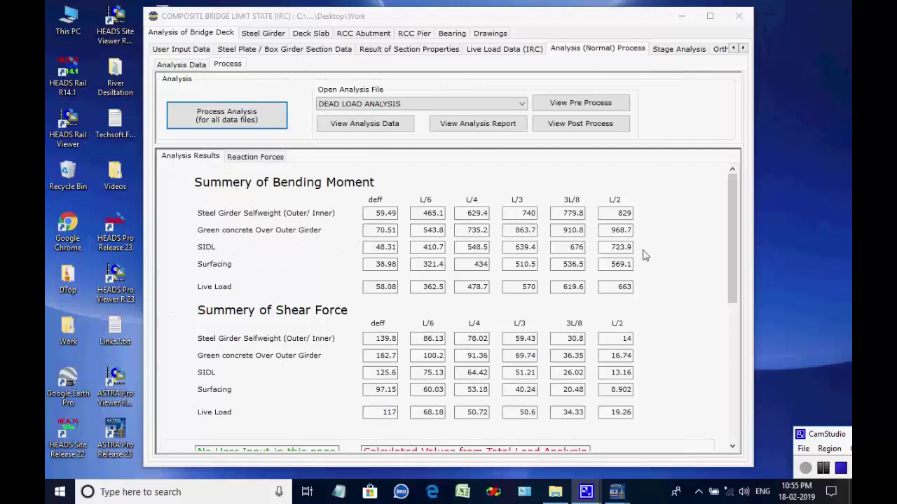
pyautogui.click(242, 158)
pyautogui.click(254, 174)
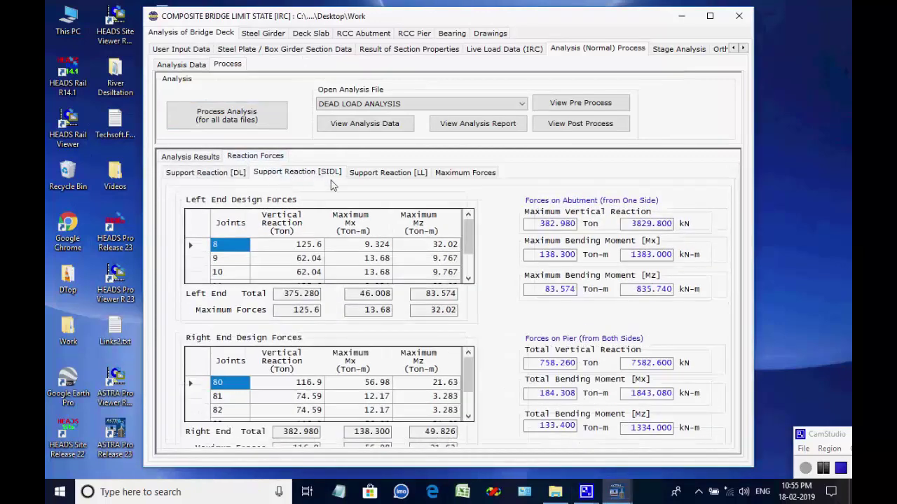
pyautogui.click(372, 175)
pyautogui.click(443, 177)
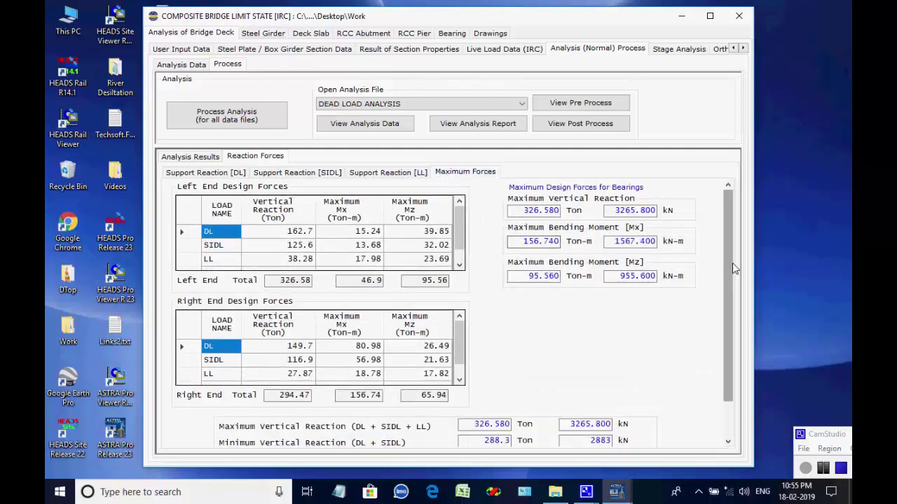
pyautogui.moveTo(732, 263); pyautogui.dragTo(732, 329)
pyautogui.scroll(3, 733, 330)
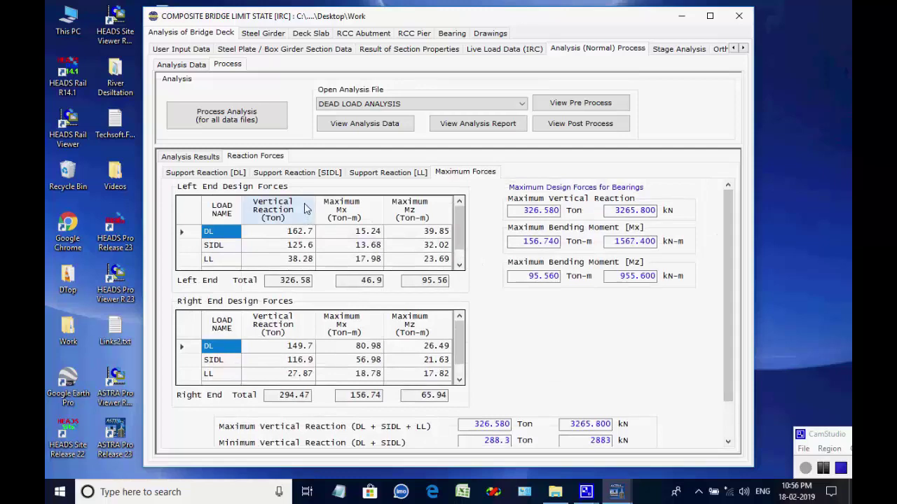
# - Look through the steel material constants and support settings of the stage analysis for Stages 1 to 5
pyautogui.click(662, 50)
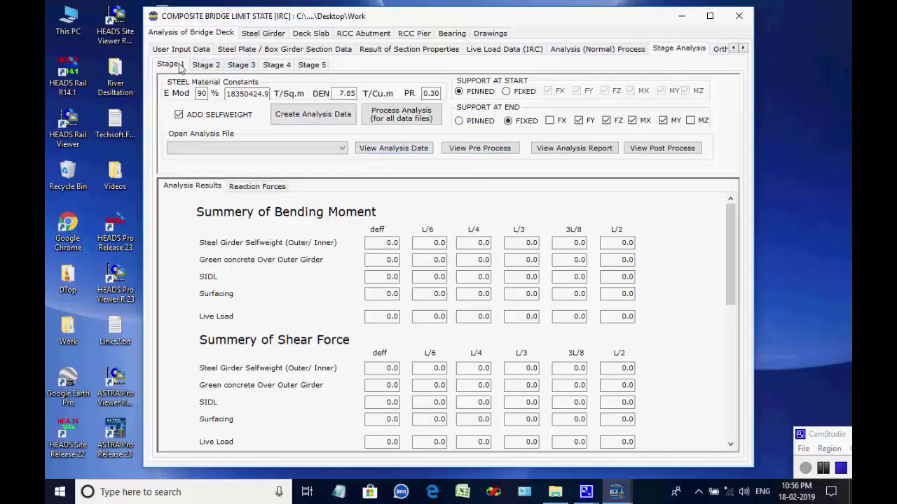
pyautogui.click(204, 65)
pyautogui.click(238, 65)
pyautogui.press('Right')
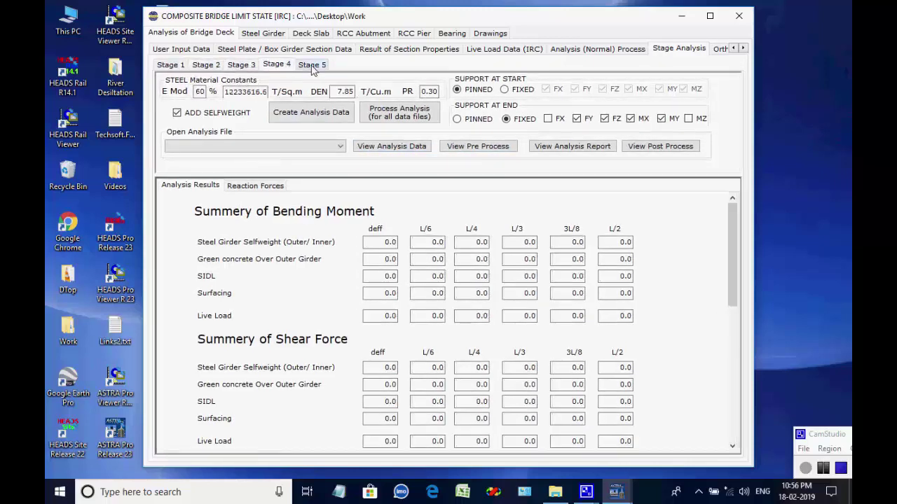
pyautogui.press('Right')
# - Create the Stage 1 analysis data with the default 90% elastic modulus and check the list of analysis files
pyautogui.click(175, 65)
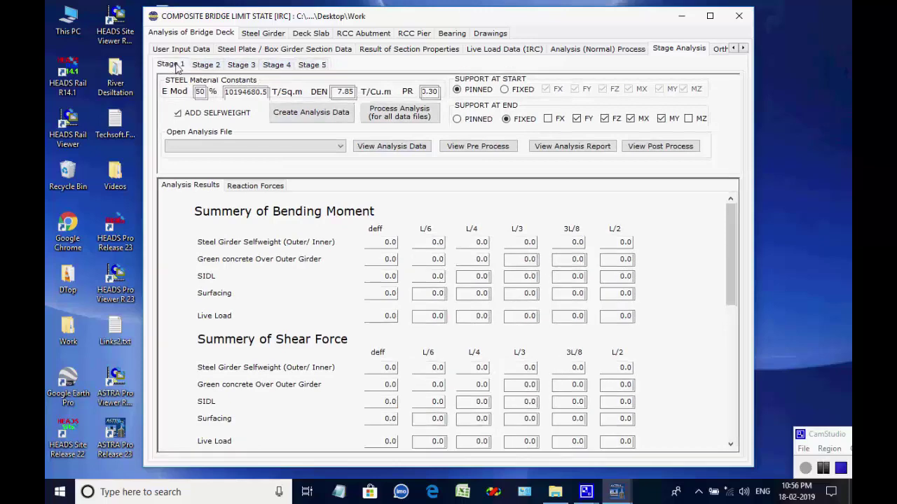
pyautogui.click(308, 114)
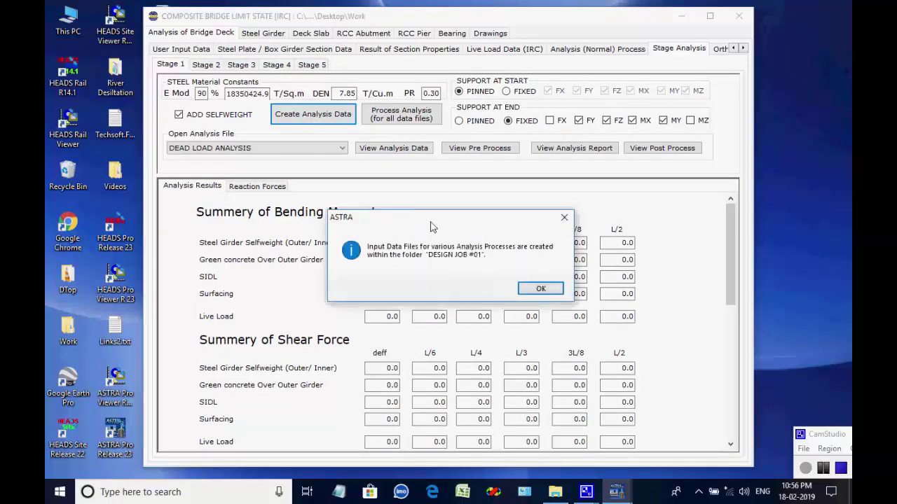
pyautogui.click(538, 289)
pyautogui.click(342, 148)
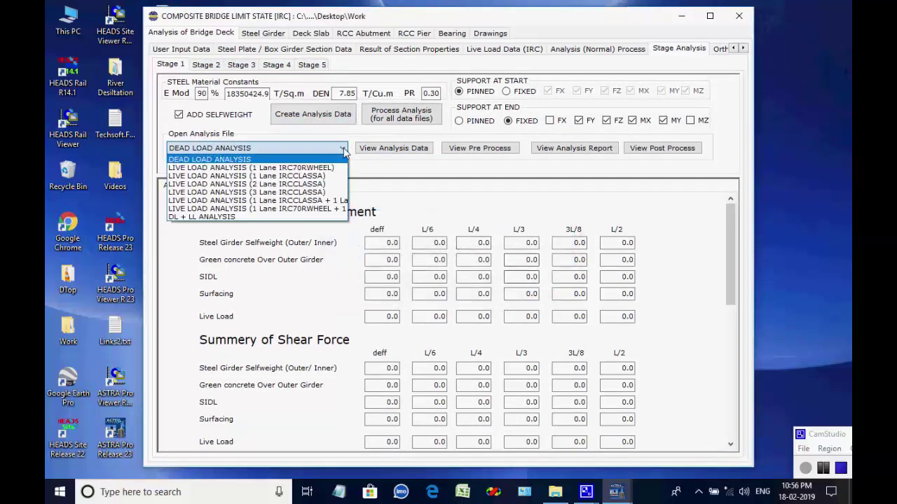
pyautogui.click(343, 152)
# - Process the Stage 1 analysis for all data files, running every dead, live and total load analysis through to its report
pyautogui.click(386, 123)
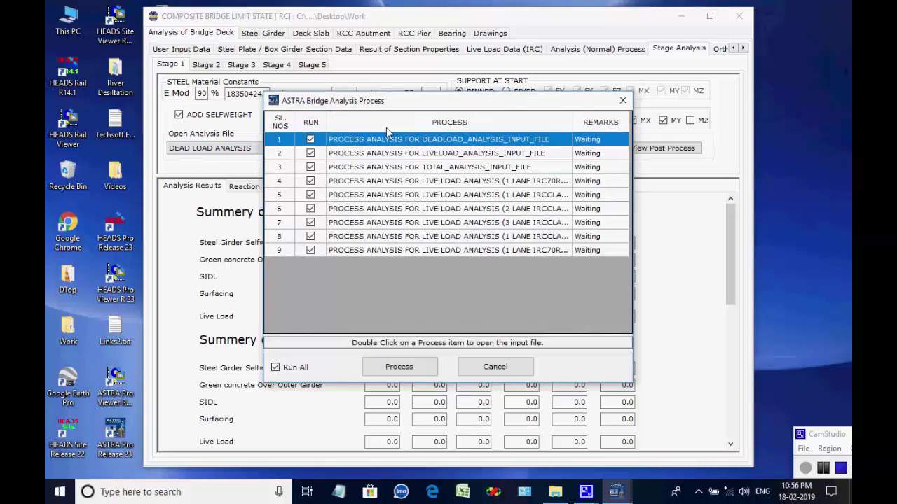
pyautogui.click(396, 367)
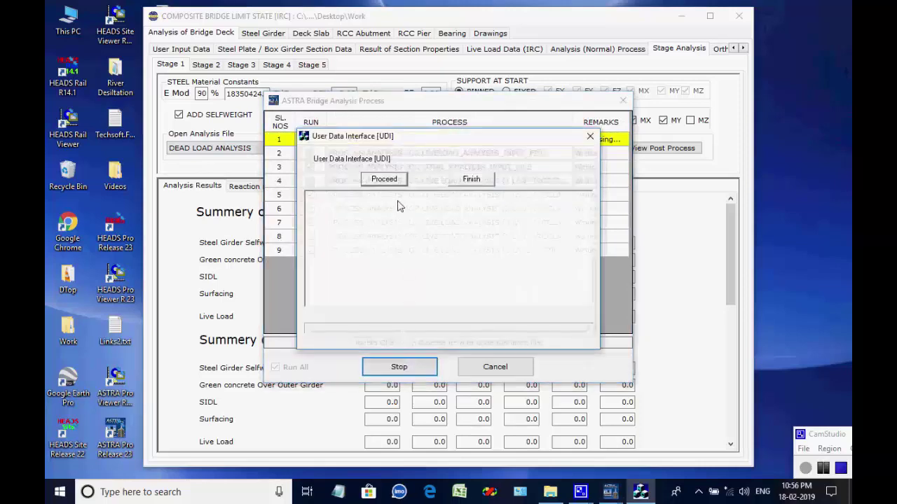
pyautogui.click(384, 180)
pyautogui.click(520, 291)
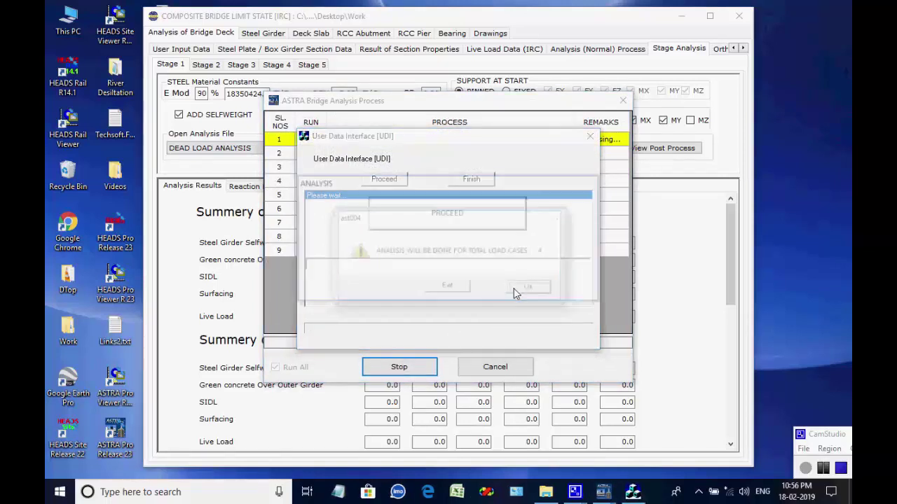
pyautogui.click(496, 227)
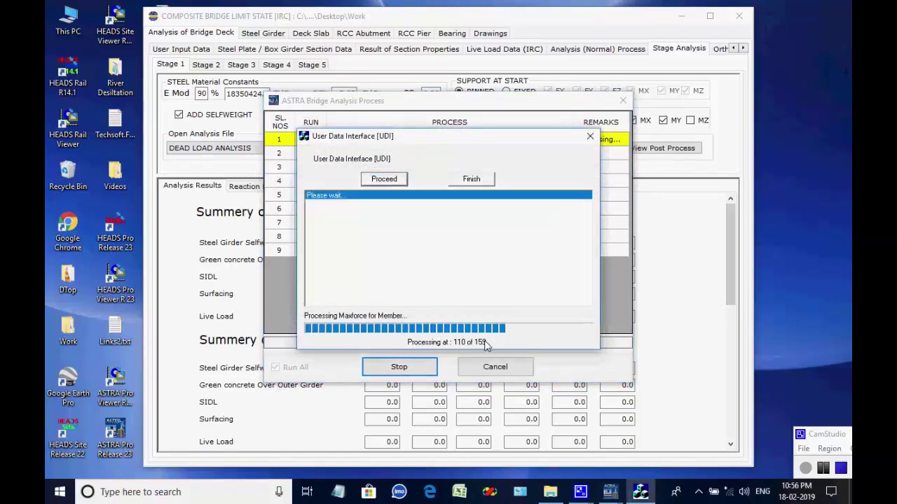
pyautogui.click(542, 294)
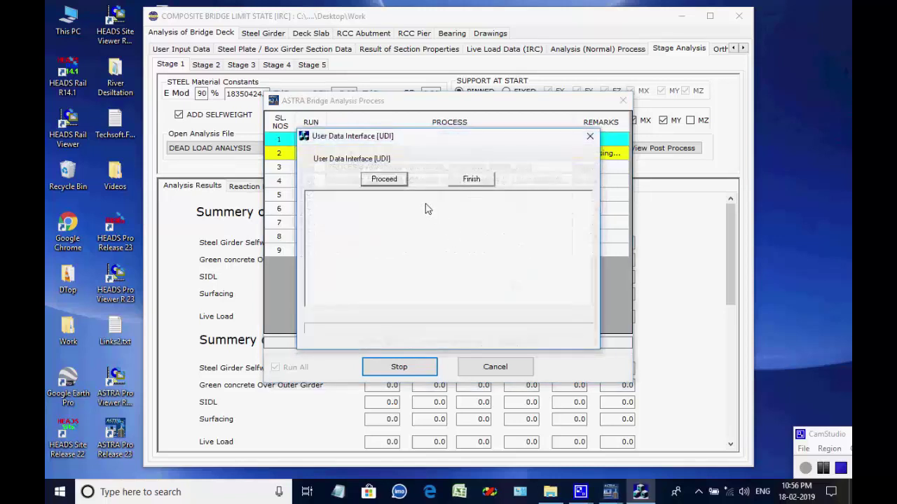
pyautogui.click(398, 183)
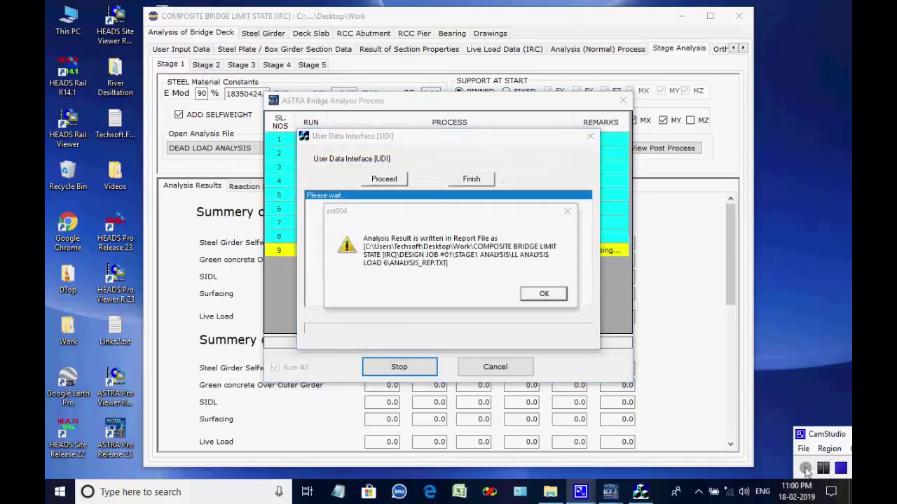
pyautogui.click(554, 297)
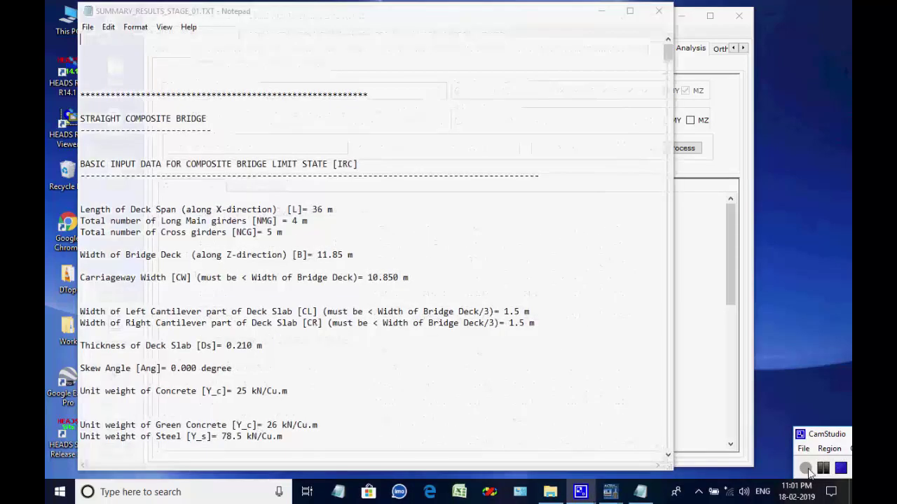
# - Review the Stage 1 summary report, close it, and examine the bending moment and shear force summaries
pyautogui.moveTo(667, 51)
pyautogui.mouseDown()
pyautogui.moveTo(683, 446)
pyautogui.moveTo(669, 52)
pyautogui.mouseUp()
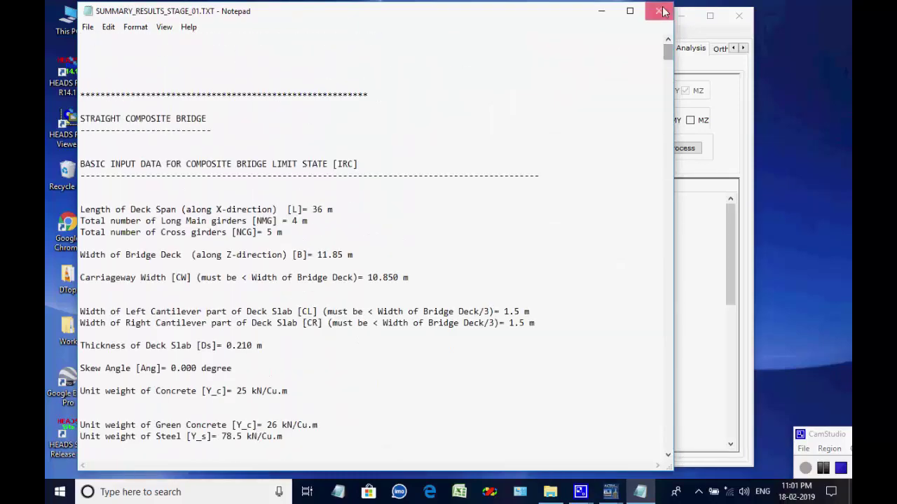
pyautogui.click(660, 11)
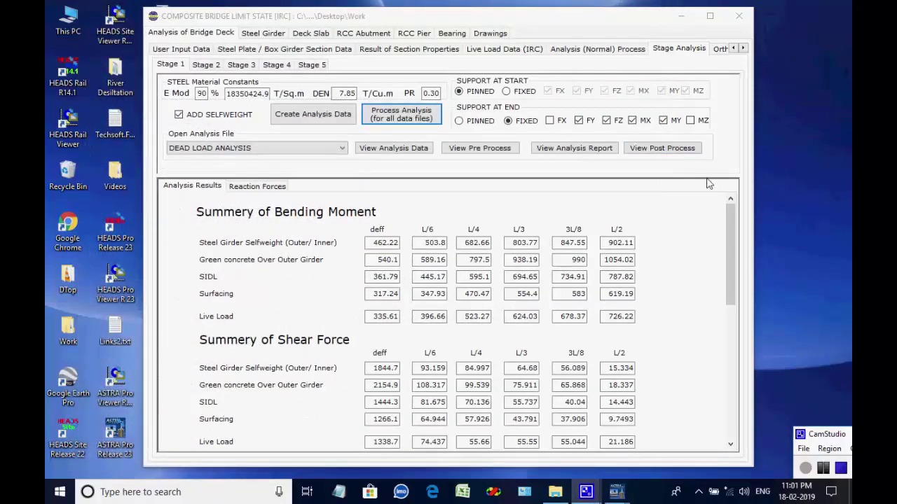
pyautogui.moveTo(727, 223)
pyautogui.mouseDown()
pyautogui.moveTo(731, 366)
pyautogui.moveTo(715, 222)
pyautogui.mouseUp()
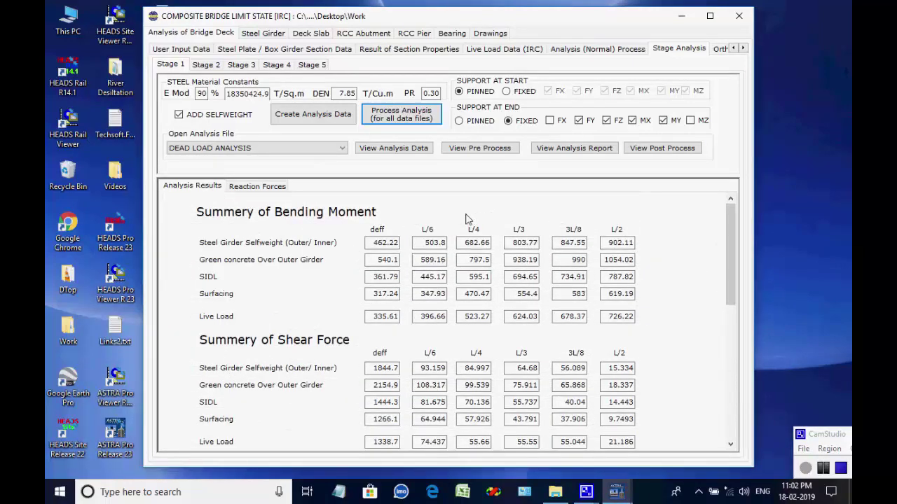
# - Create the Stage 2 analysis data with the default 80% elastic modulus and check the list of analysis files
pyautogui.click(210, 64)
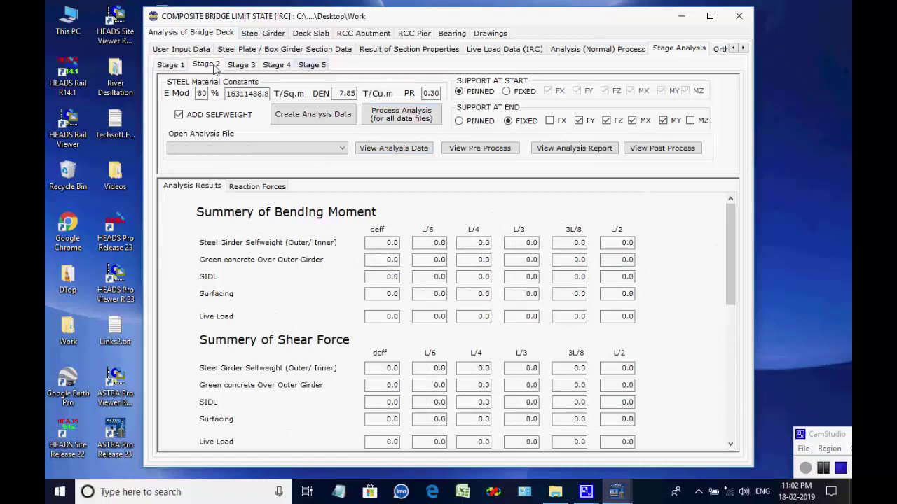
pyautogui.click(312, 116)
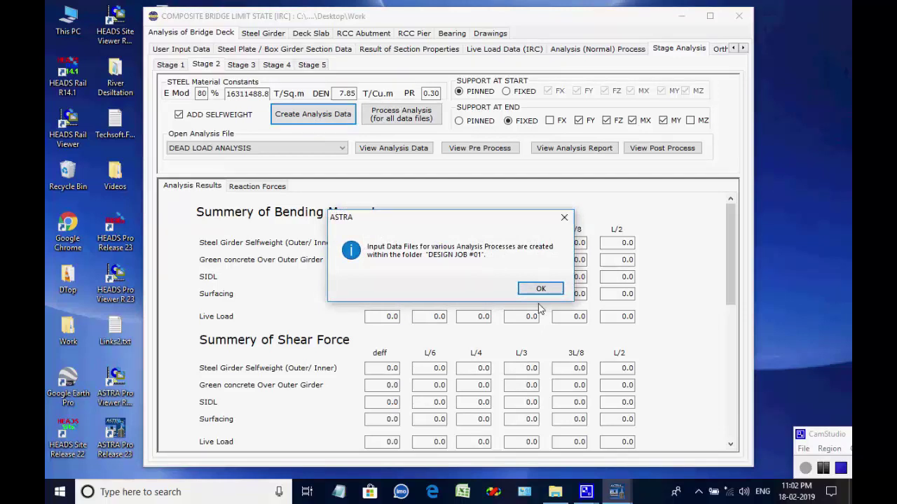
pyautogui.click(538, 289)
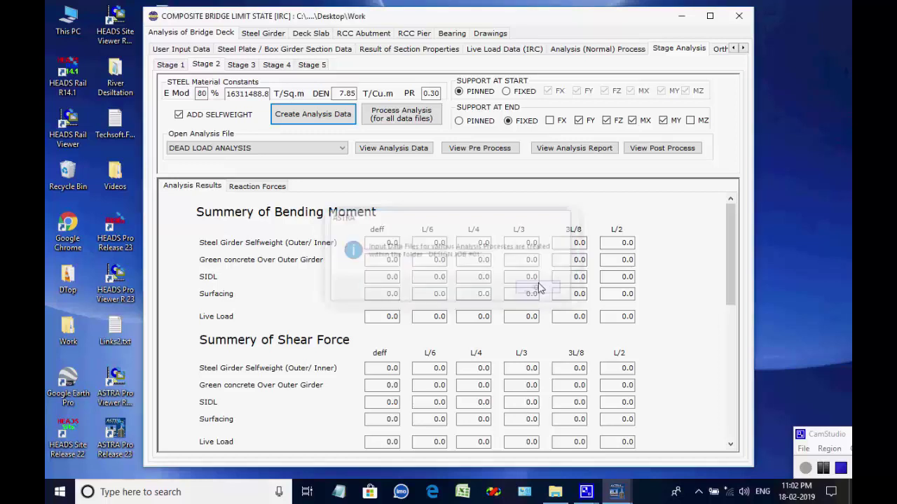
pyautogui.click(342, 150)
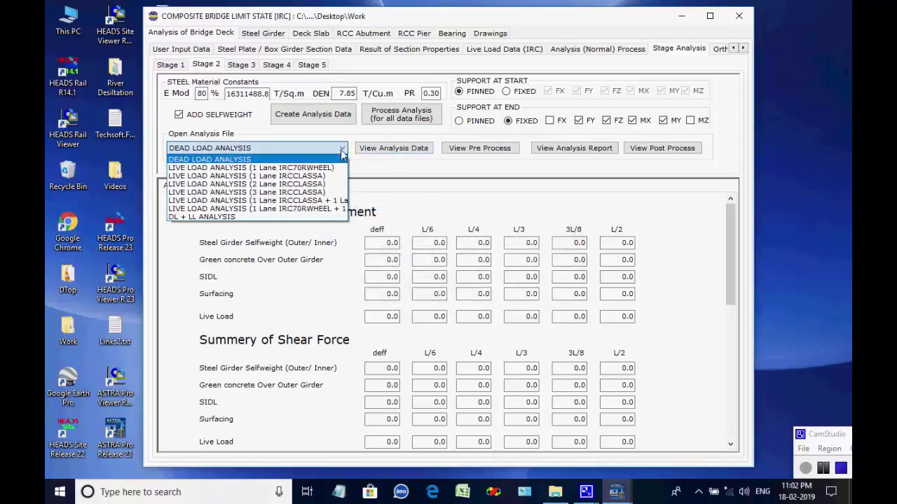
pyautogui.click(341, 150)
pyautogui.click(319, 115)
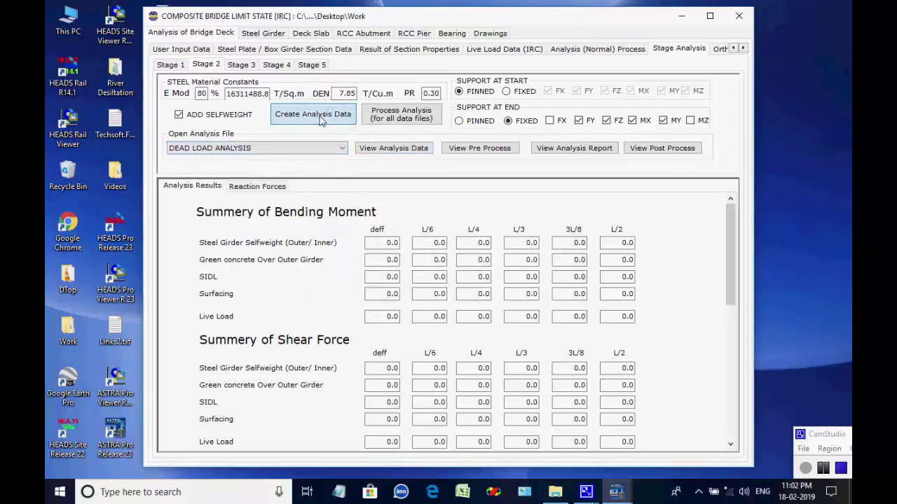
pyautogui.click(537, 289)
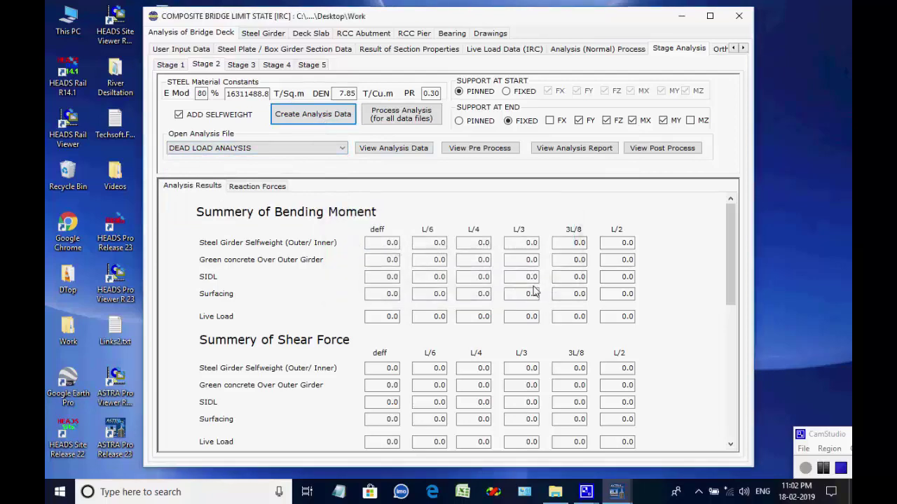
# - Process the Stage 2 analysis for all data files, running every dead, live and total load analysis through to its report
pyautogui.click(405, 116)
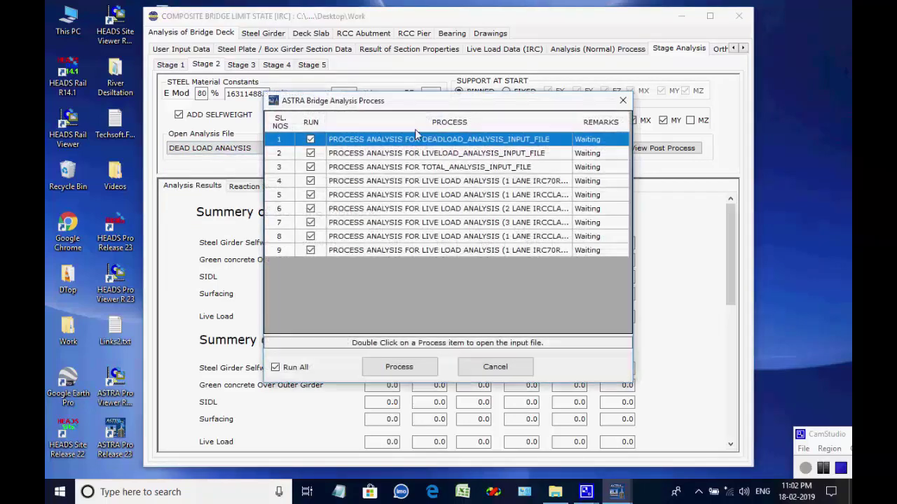
pyautogui.click(404, 370)
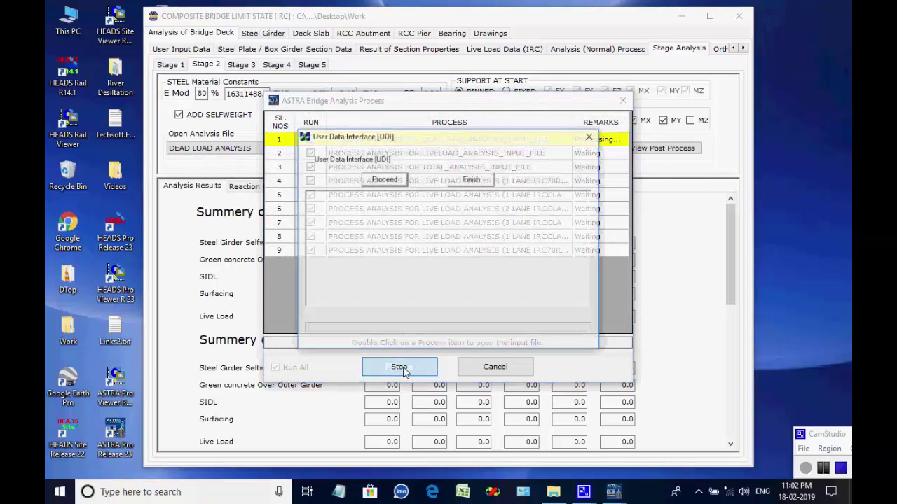
pyautogui.click(389, 181)
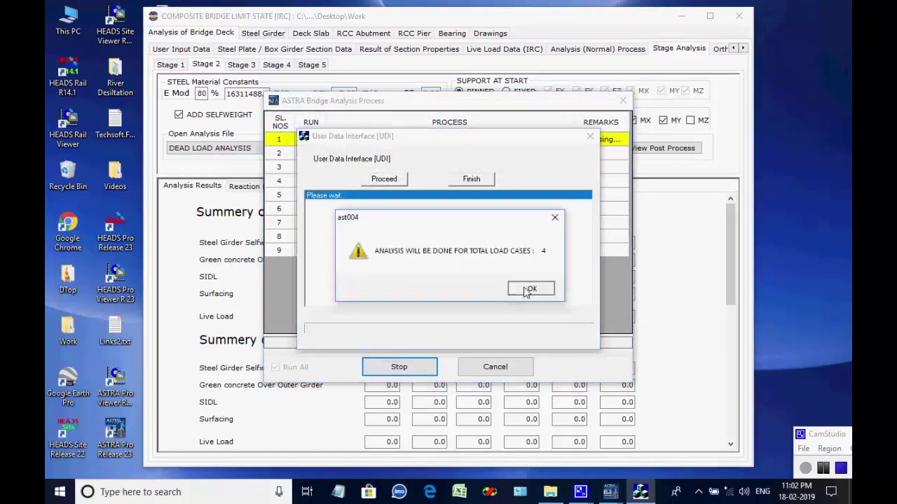
pyautogui.click(530, 289)
pyautogui.click(475, 224)
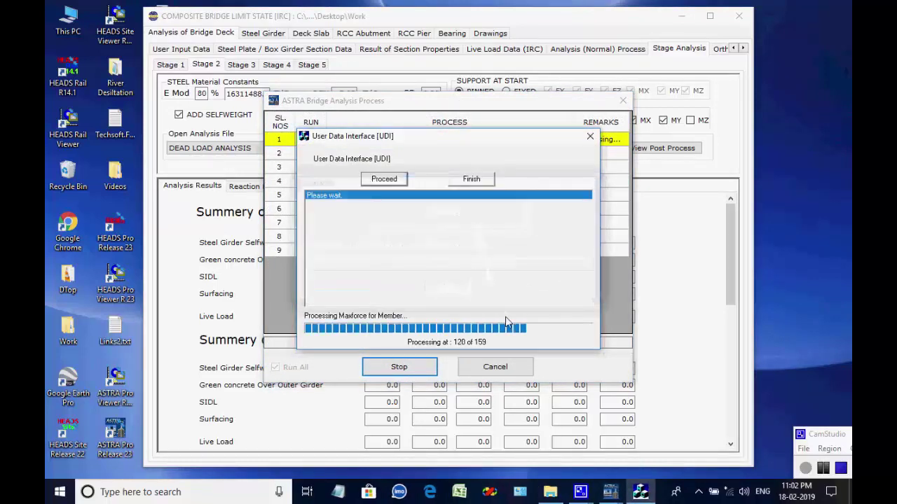
pyautogui.click(540, 294)
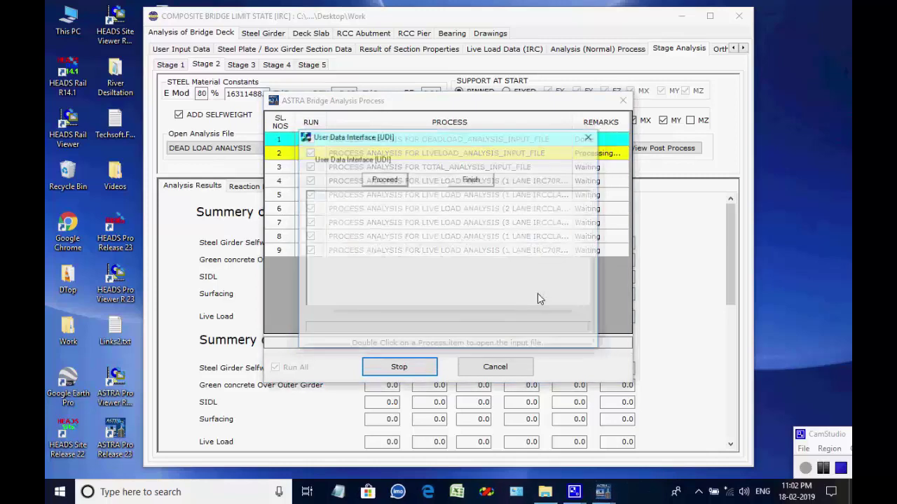
pyautogui.click(385, 180)
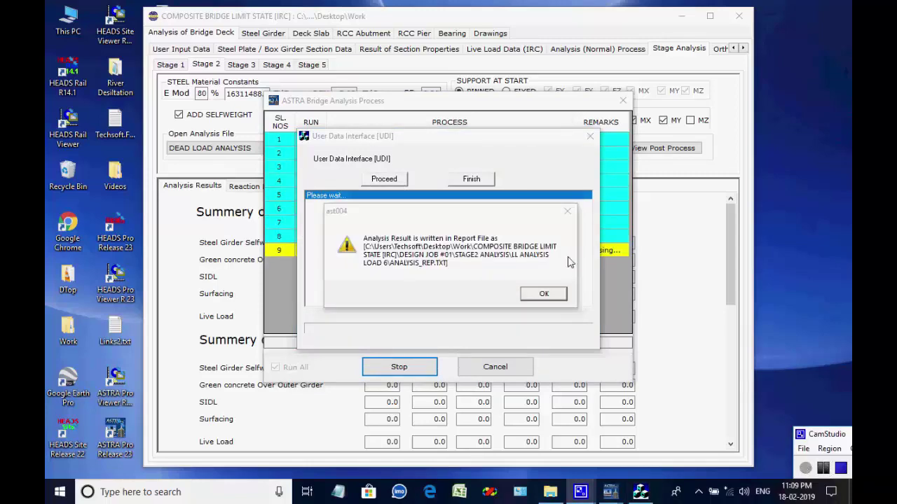
pyautogui.click(544, 295)
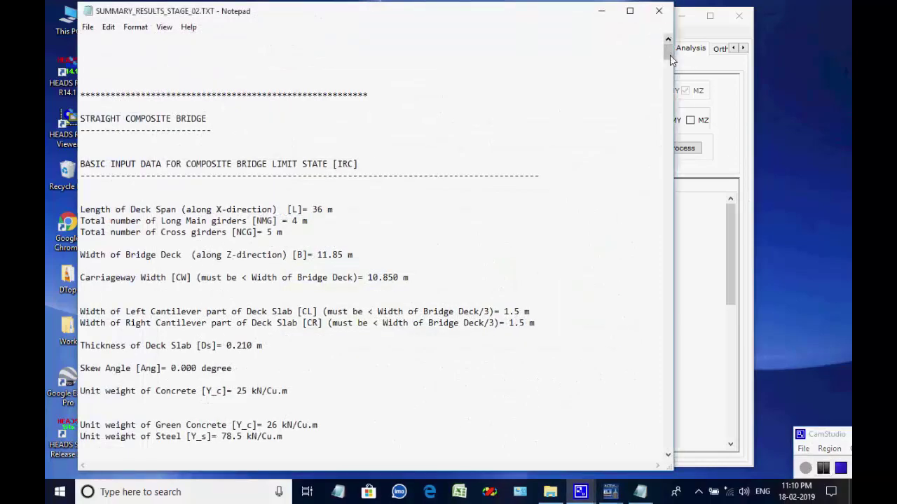
# - Review the Stage 2 summary report, close it, and examine the bending moment and shear force summaries
pyautogui.moveTo(670, 54)
pyautogui.mouseDown()
pyautogui.moveTo(670, 452)
pyautogui.moveTo(671, 40)
pyautogui.mouseUp()
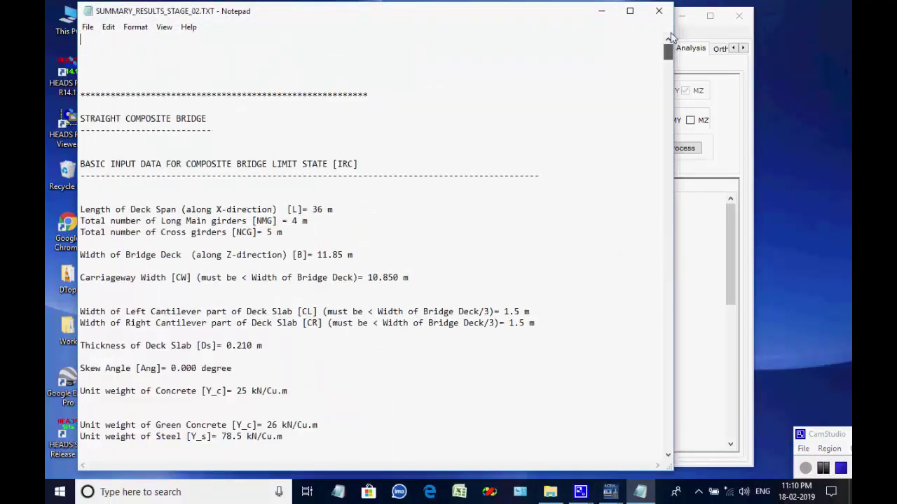
pyautogui.click(658, 11)
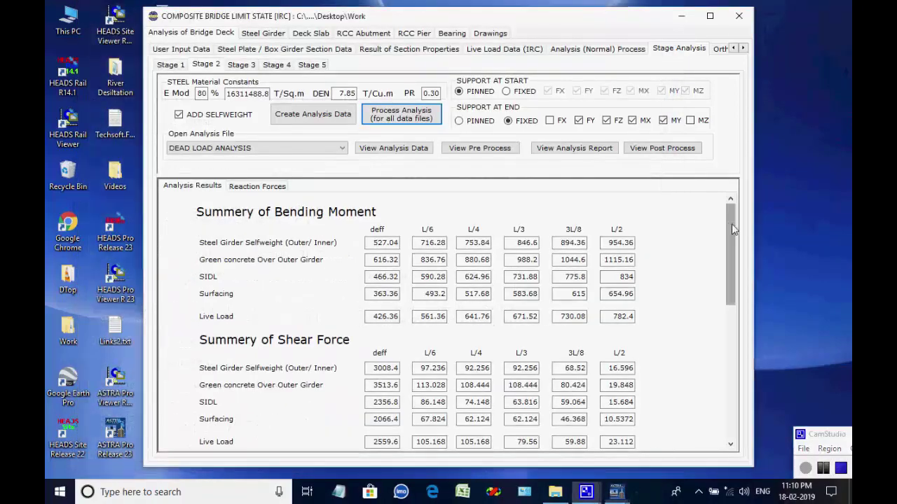
pyautogui.moveTo(731, 224); pyautogui.dragTo(731, 245)
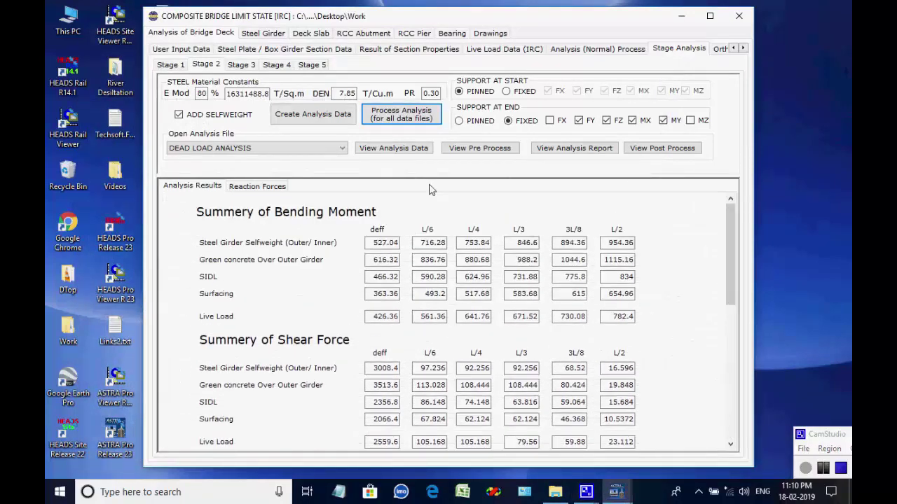
# - Create the Stage 3 analysis data with the default 70% elastic modulus and check the list of analysis files
pyautogui.click(247, 67)
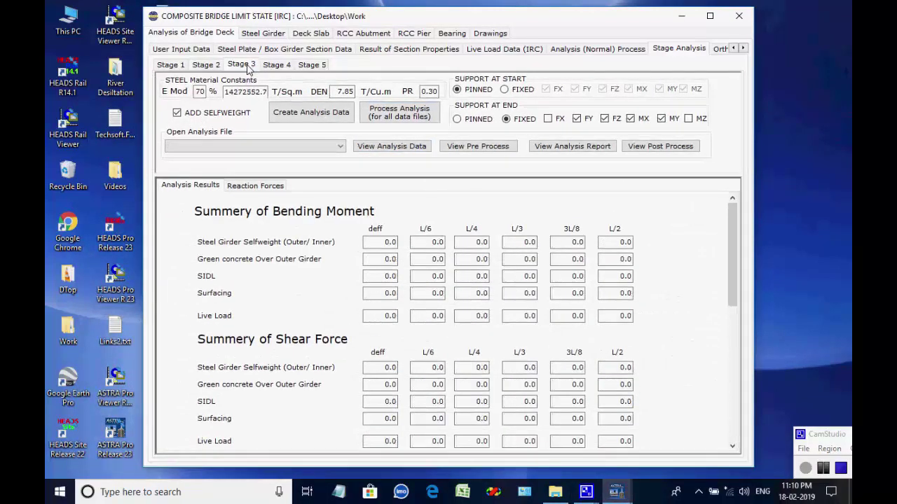
pyautogui.click(304, 114)
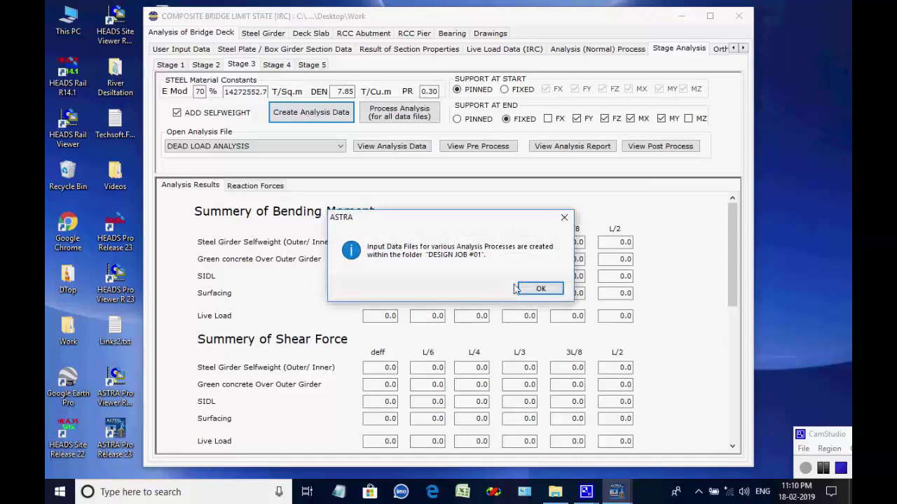
pyautogui.click(540, 289)
pyautogui.click(340, 146)
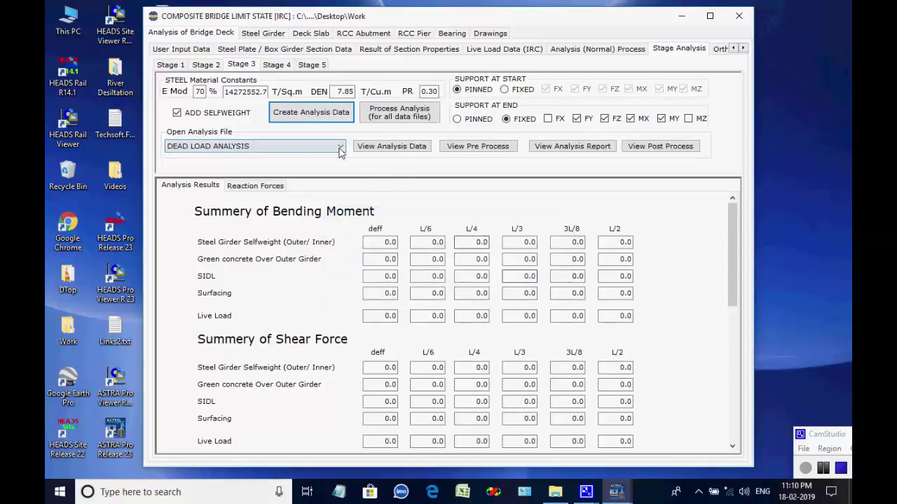
pyautogui.click(339, 146)
# - Process the Stage 3 analysis for all data files, running every dead, live and total load analysis through to its report
pyautogui.click(379, 110)
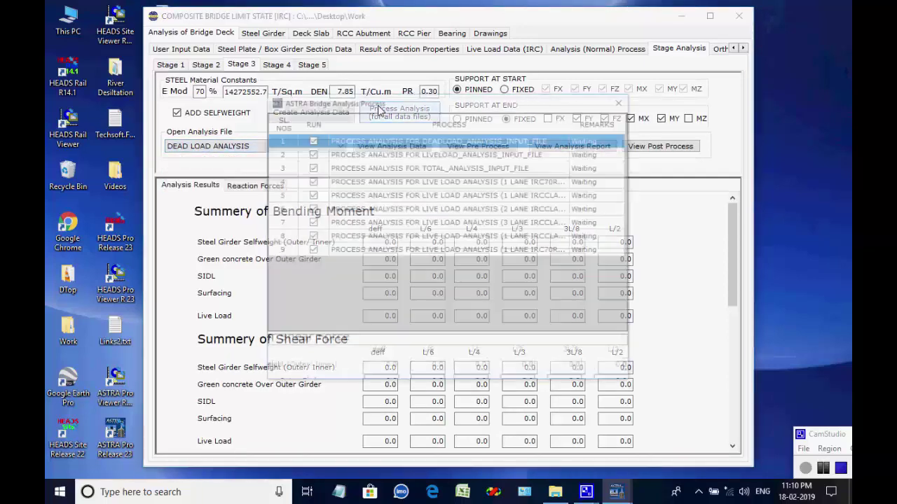
pyautogui.click(422, 372)
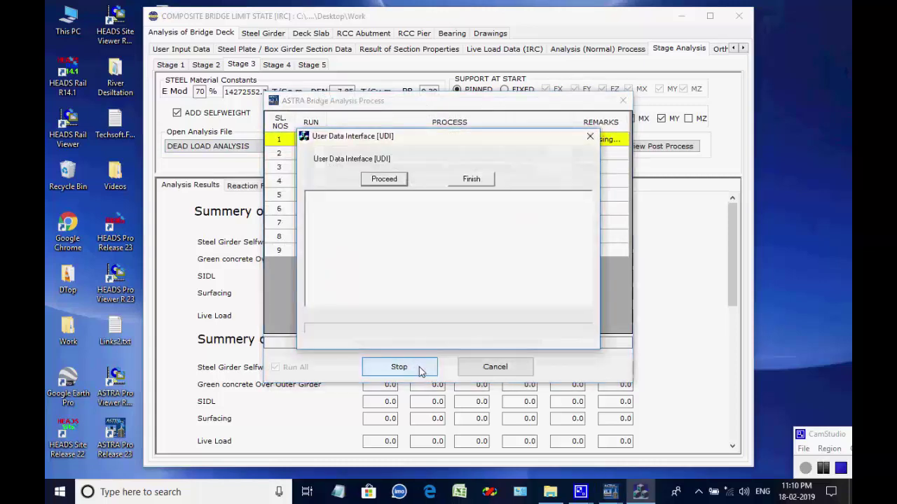
pyautogui.click(392, 180)
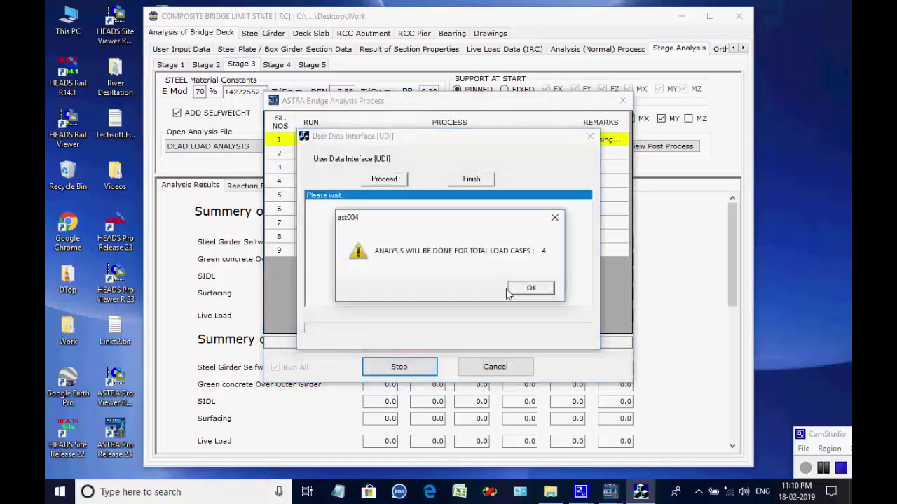
pyautogui.click(530, 288)
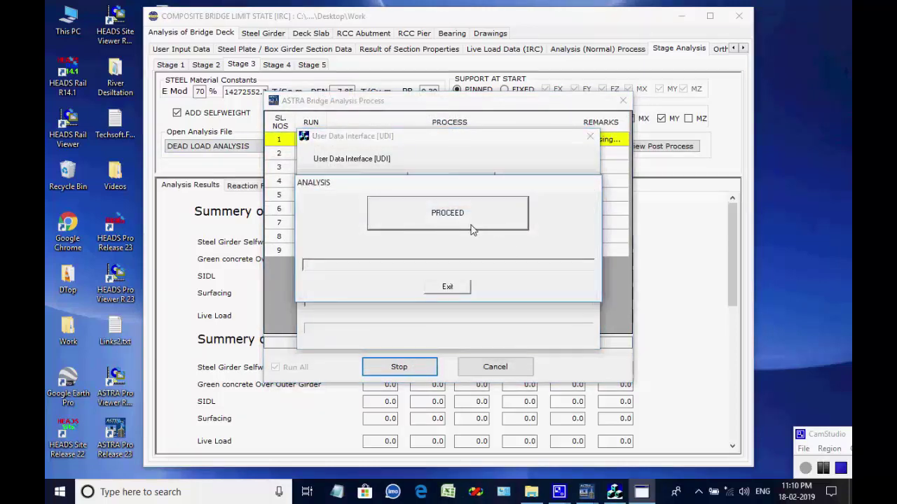
pyautogui.click(472, 230)
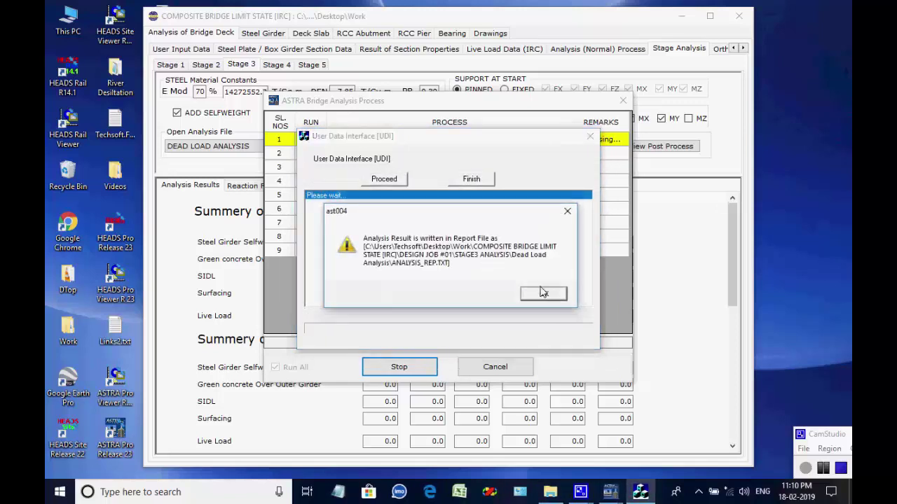
pyautogui.click(543, 293)
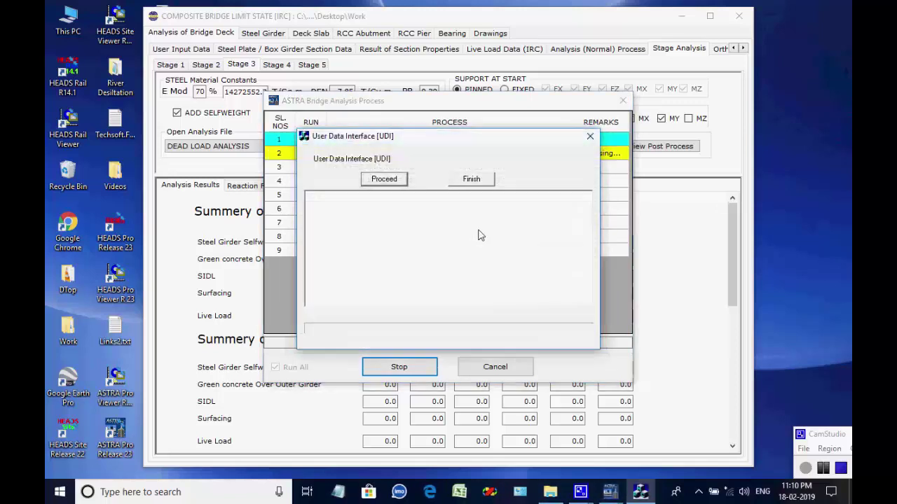
pyautogui.click(384, 180)
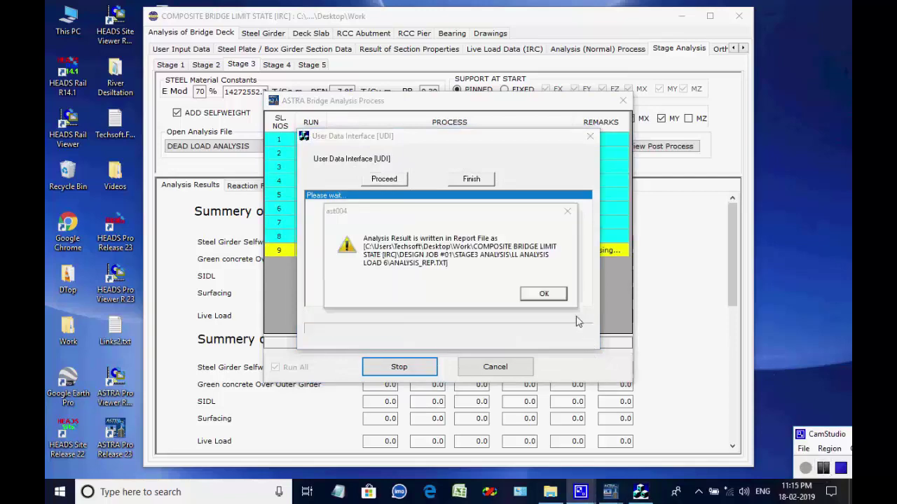
pyautogui.click(542, 294)
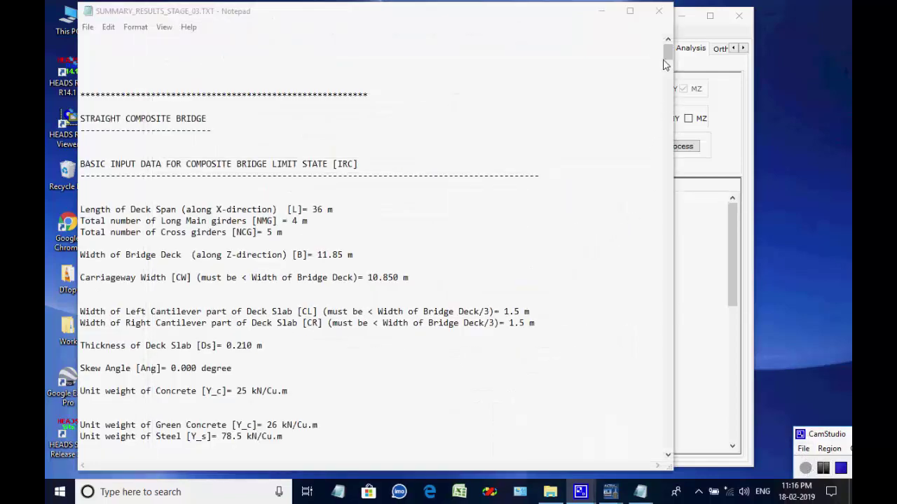
# - Close the Stage 3 summary report and examine the bending moment and shear force summaries
pyautogui.click(658, 10)
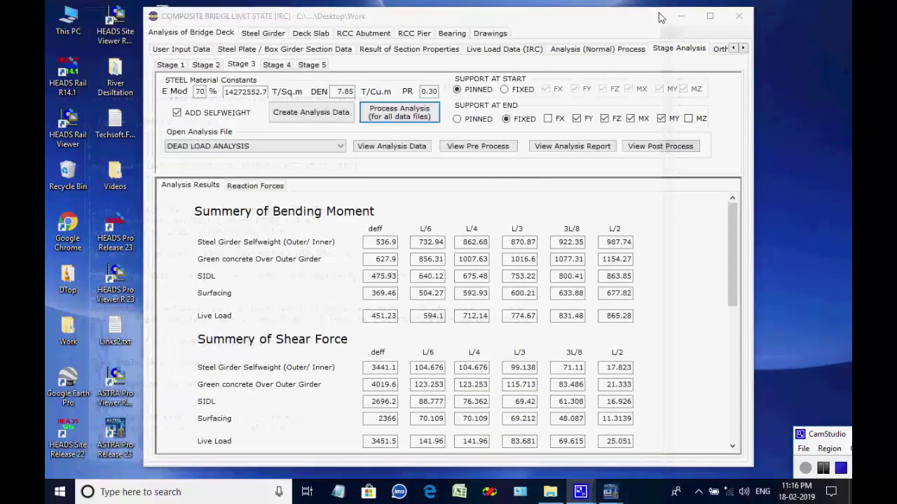
pyautogui.moveTo(734, 217)
pyautogui.mouseDown()
pyautogui.moveTo(742, 319)
pyautogui.moveTo(739, 232)
pyautogui.mouseUp()
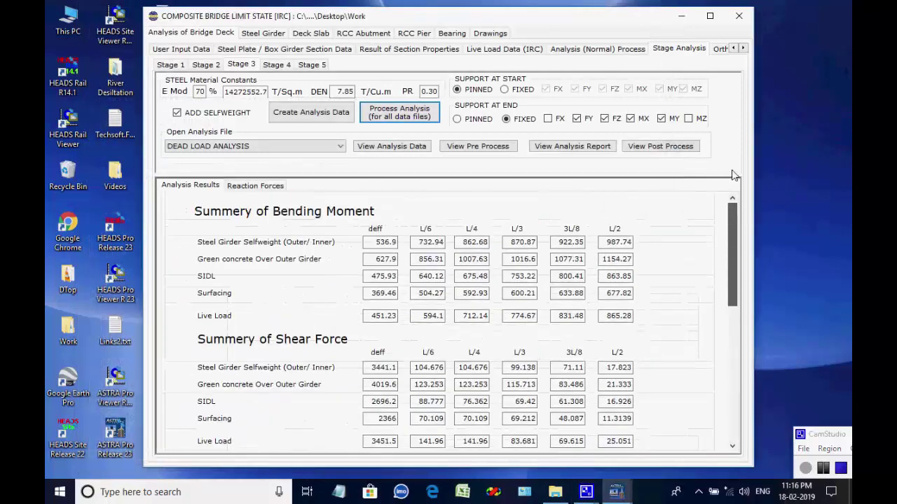
pyautogui.click(823, 465)
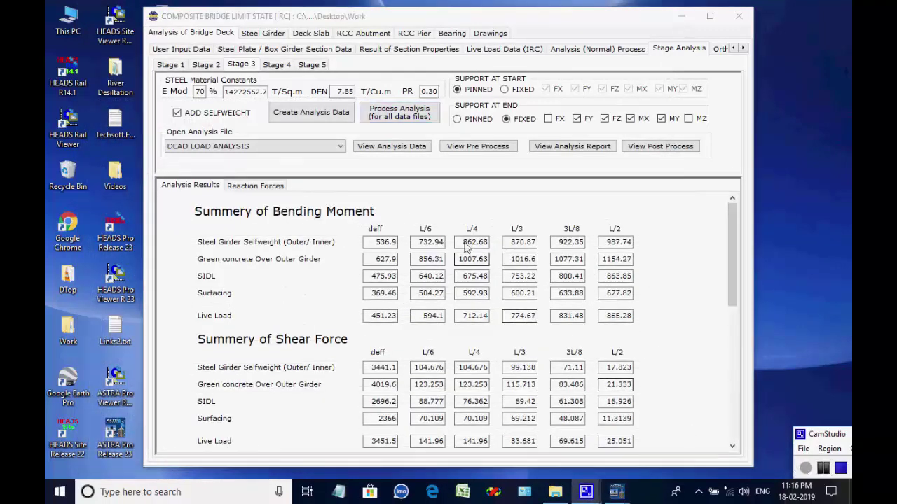
# - Create the Stage 4 analysis data with the default 60% elastic modulus and check the list of analysis files
pyautogui.click(277, 65)
pyautogui.click(313, 114)
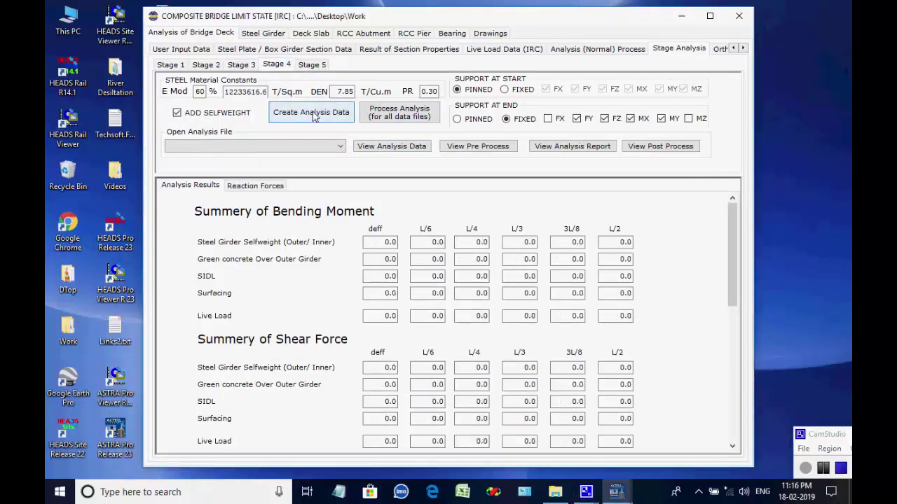
pyautogui.click(314, 116)
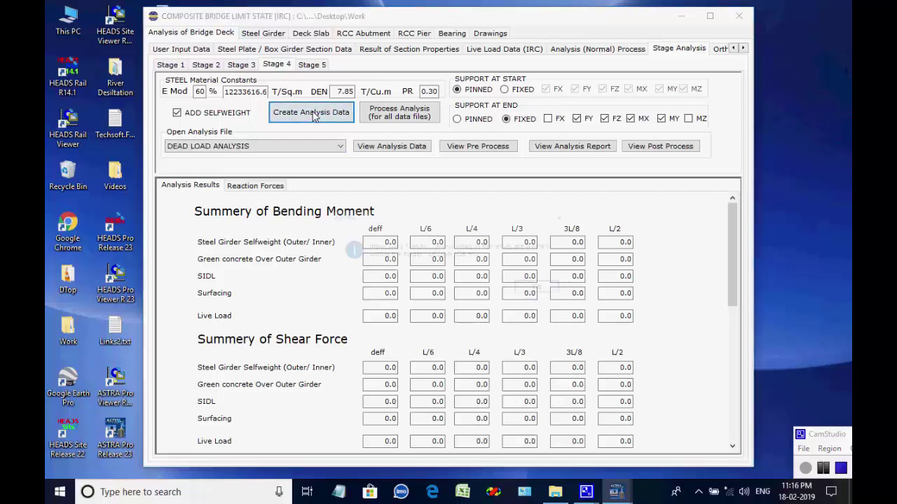
pyautogui.click(538, 289)
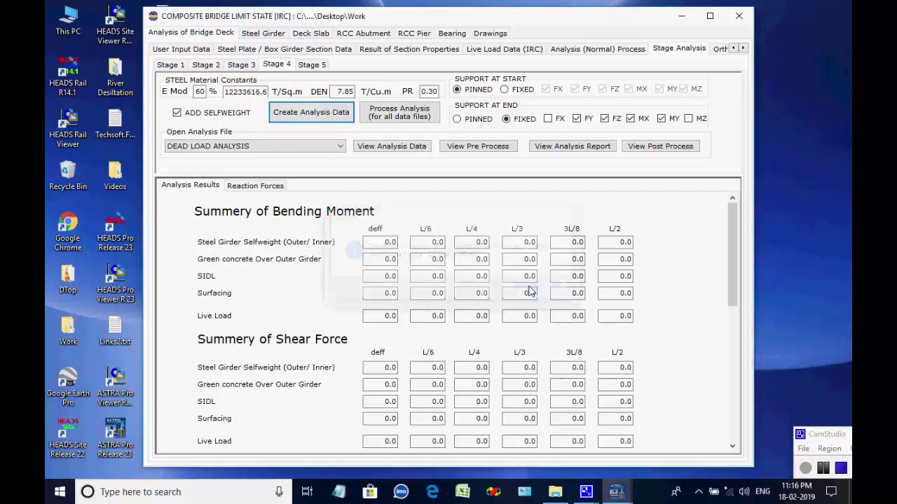
pyautogui.click(340, 149)
pyautogui.click(340, 154)
pyautogui.click(335, 119)
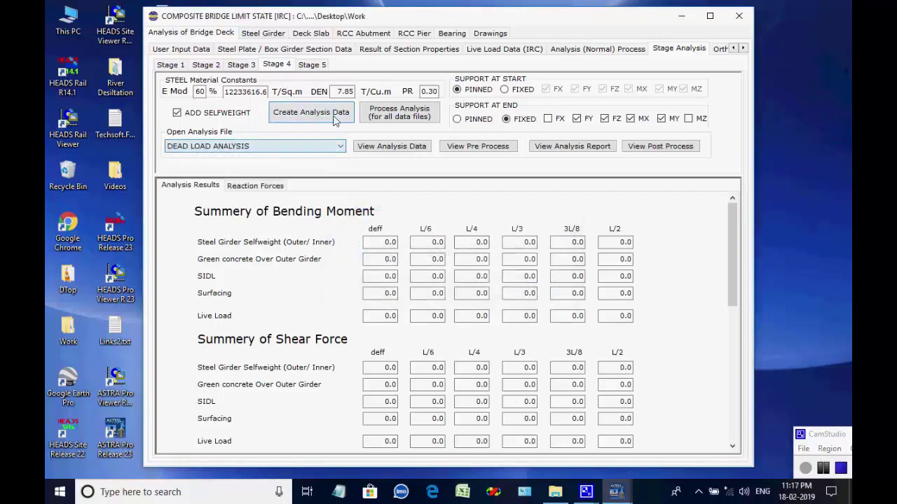
# - Process the Stage 4 analysis for all data files through to its summary report and review the bending moment and shear force summaries
pyautogui.click(364, 117)
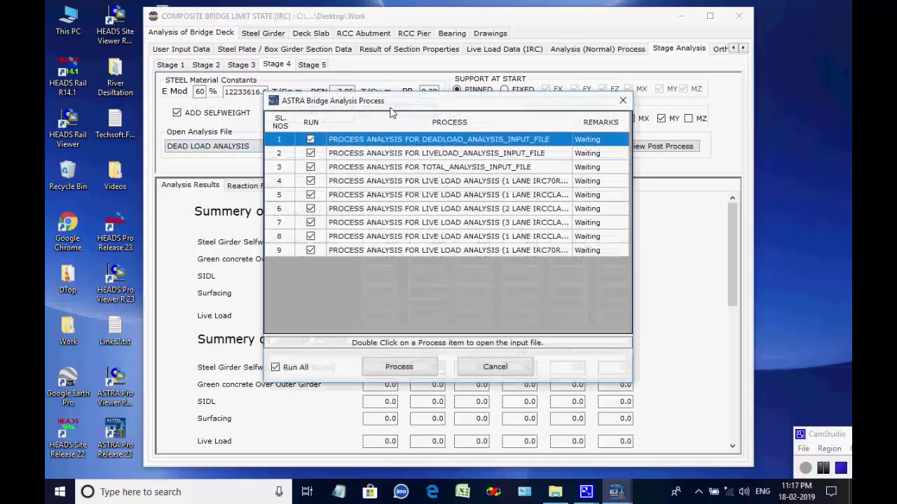
pyautogui.click(401, 369)
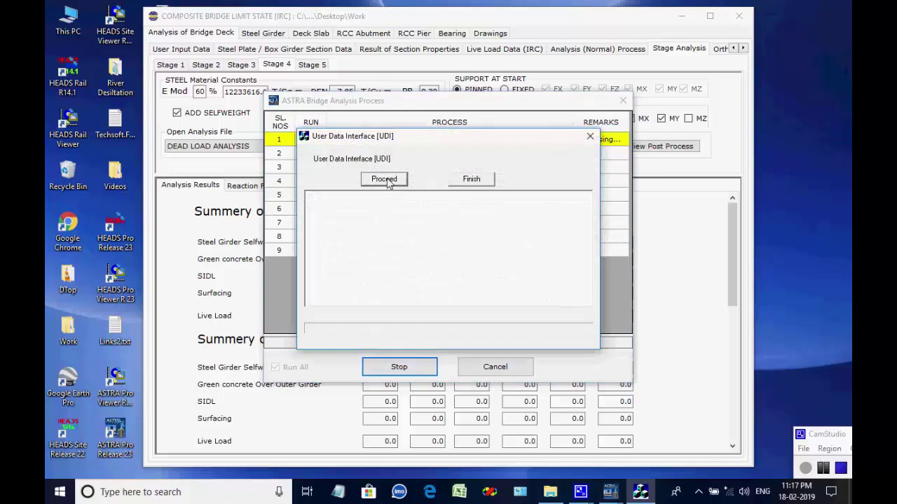
pyautogui.click(385, 180)
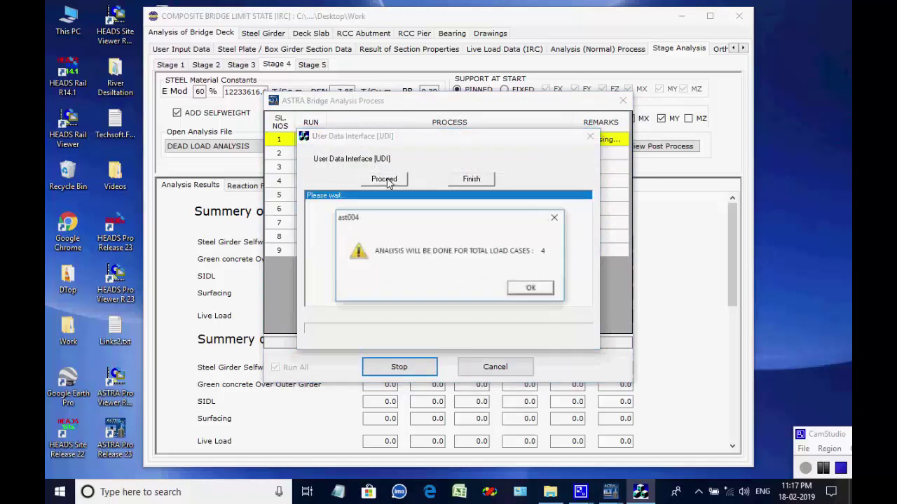
pyautogui.click(530, 288)
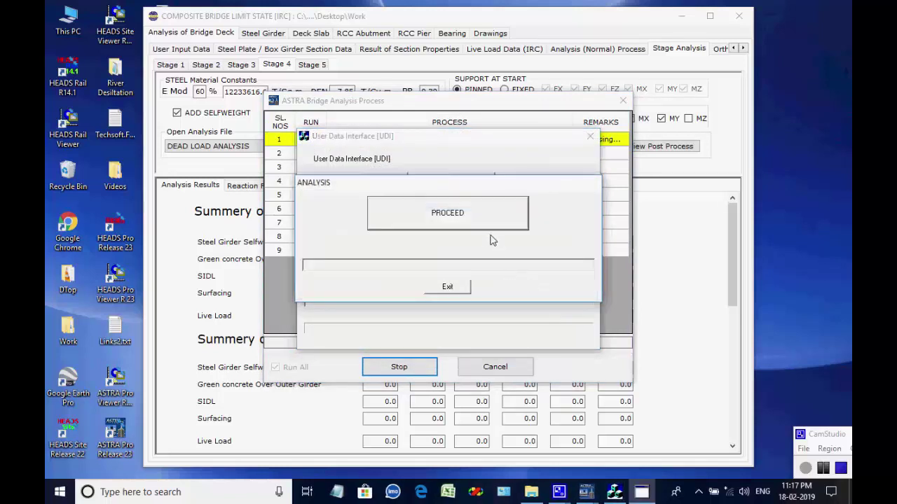
pyautogui.click(472, 217)
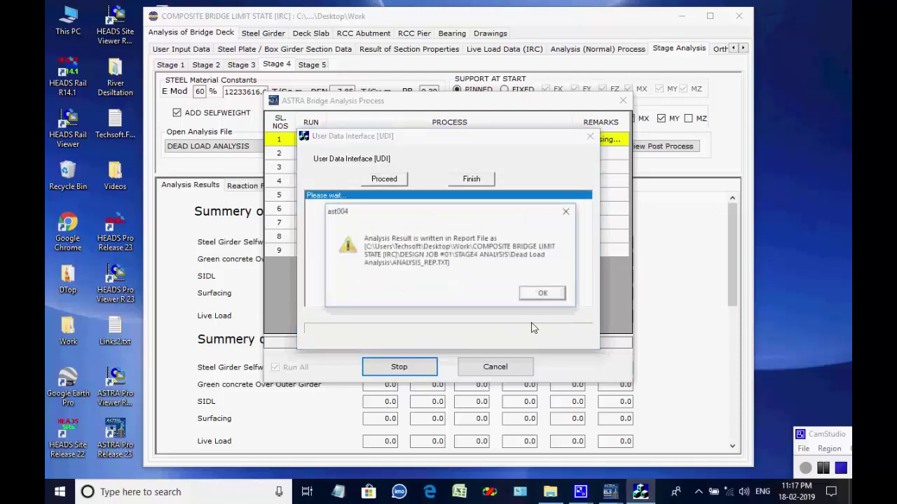
pyautogui.click(540, 294)
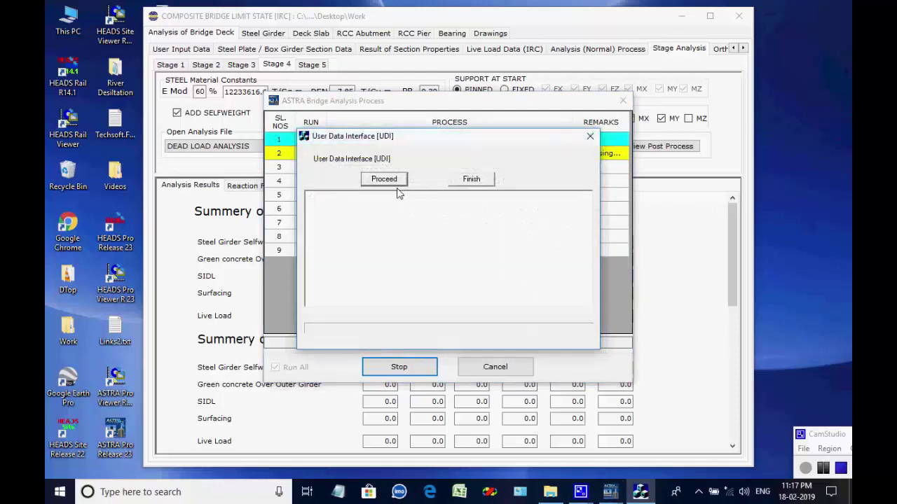
pyautogui.click(402, 180)
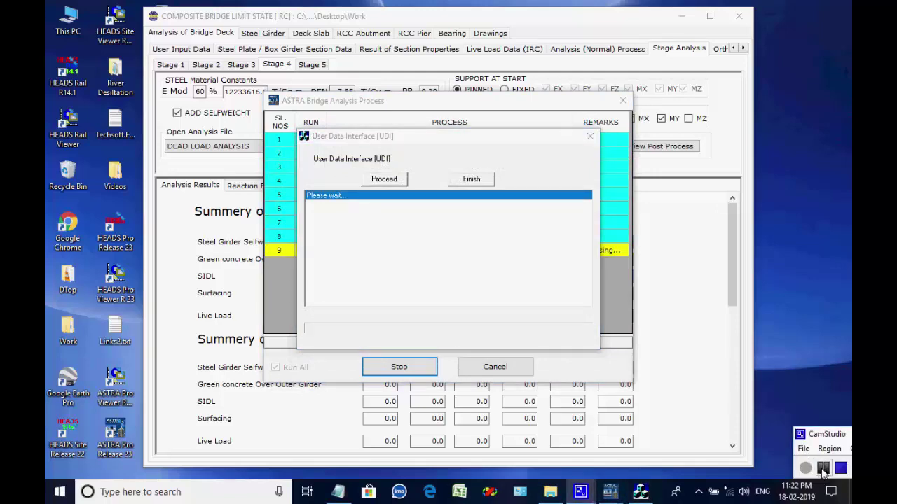
pyautogui.click(545, 295)
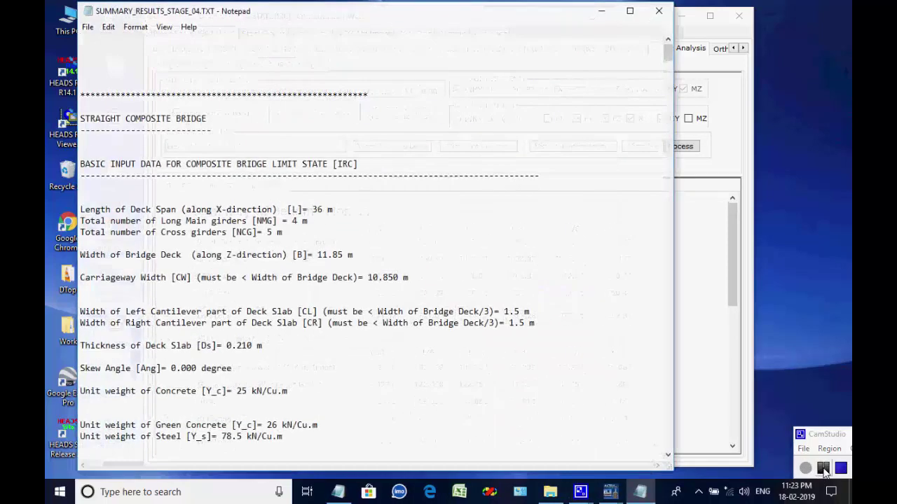
pyautogui.click(655, 15)
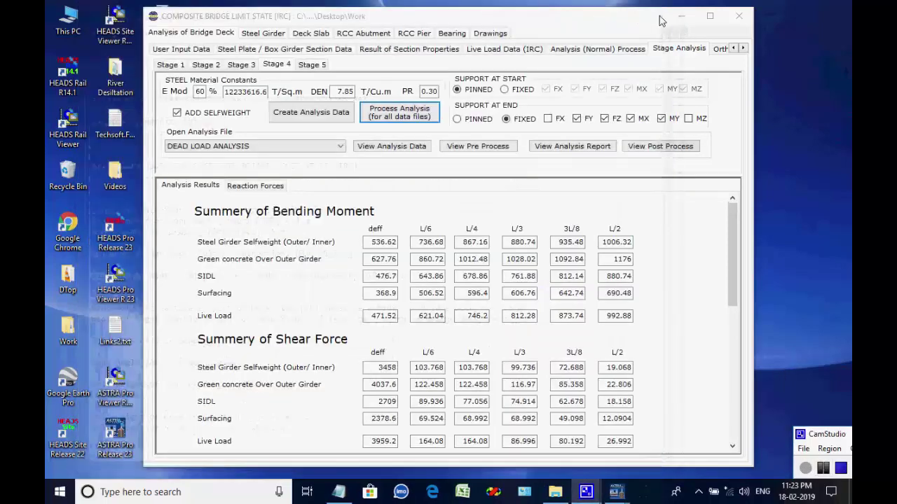
pyautogui.moveTo(733, 219); pyautogui.dragTo(728, 421)
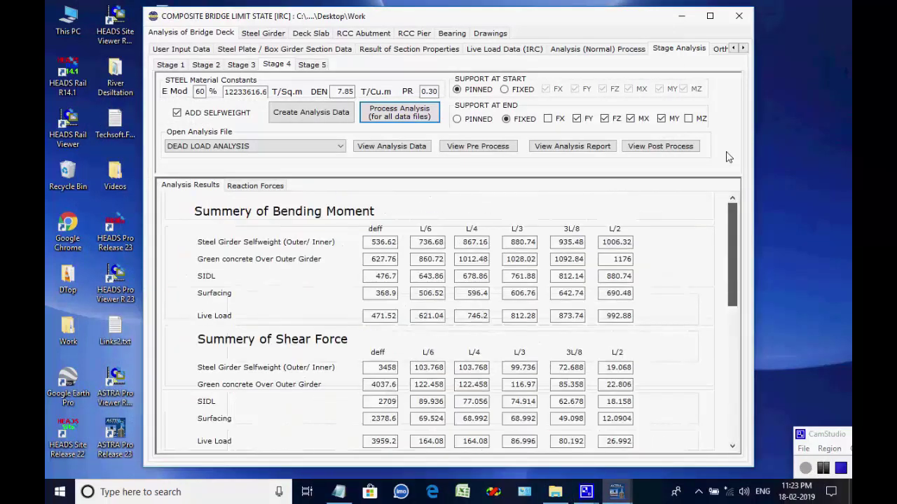
# - Create the Stage 5 analysis data with the default 50% elastic modulus
pyautogui.click(312, 65)
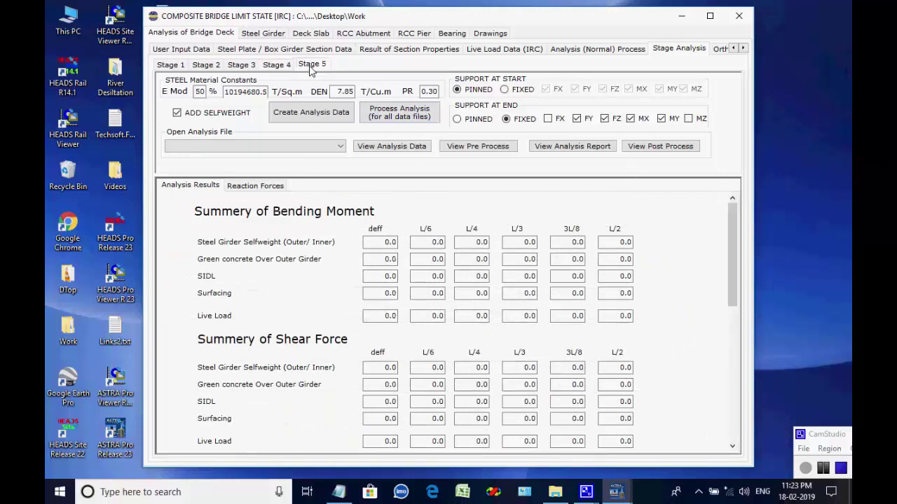
pyautogui.click(310, 112)
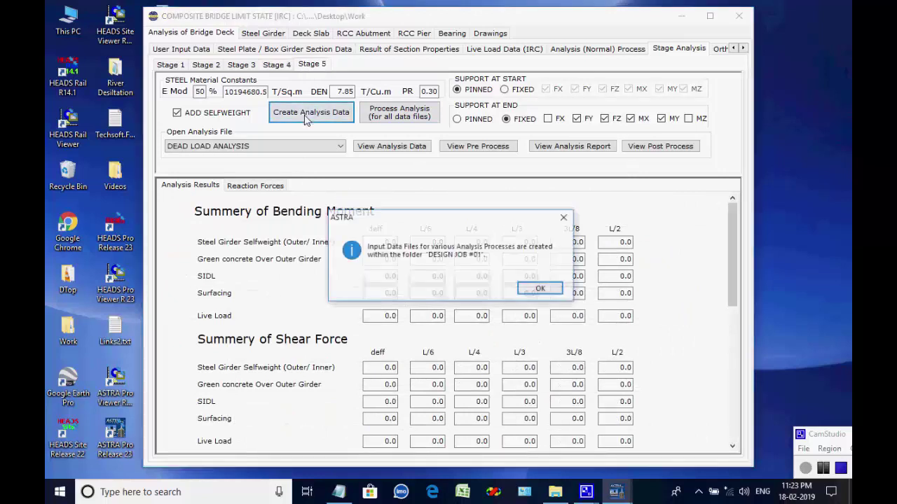
pyautogui.click(538, 289)
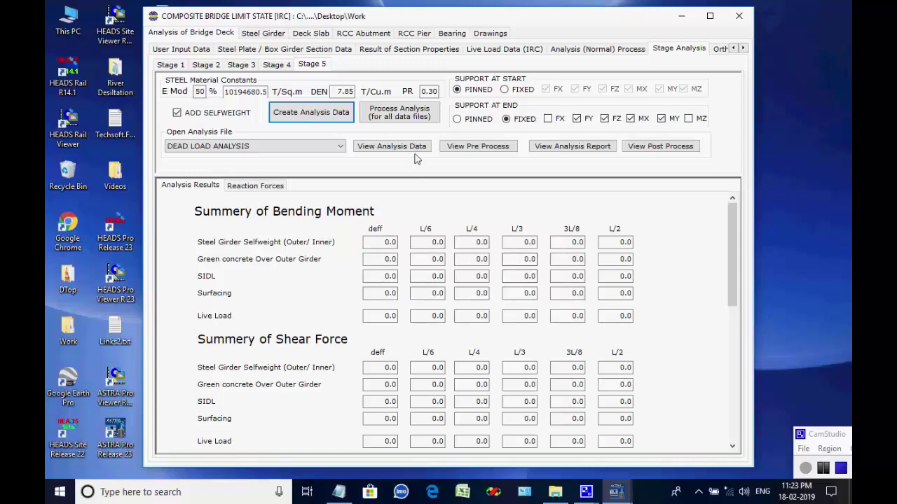
# - Process the Stage 5 analysis for all data files and close its summary report
pyautogui.click(400, 113)
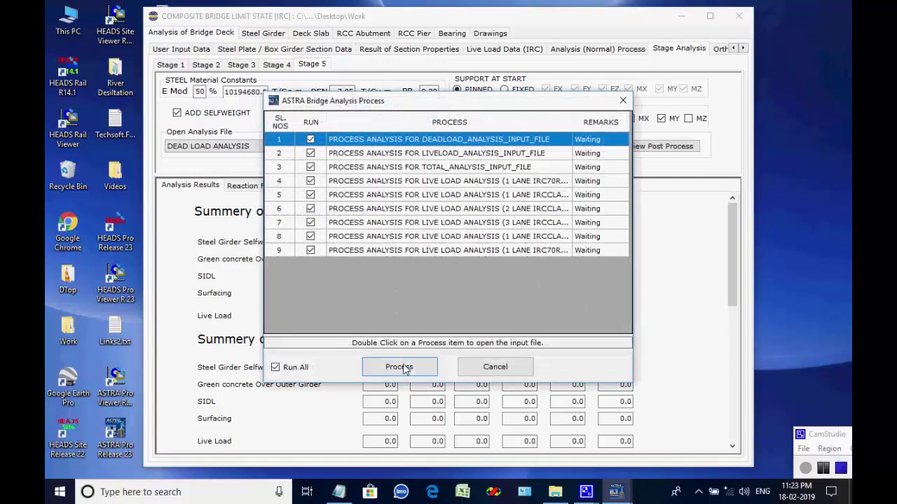
pyautogui.click(404, 368)
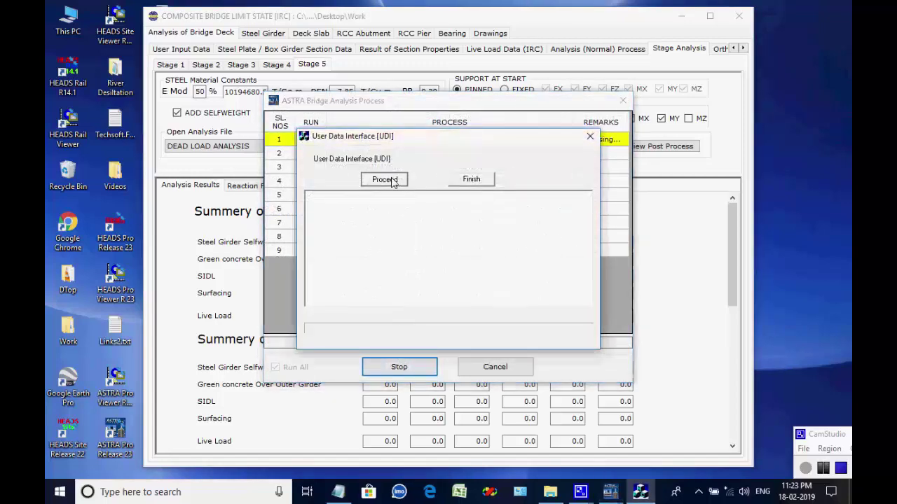
pyautogui.click(392, 180)
pyautogui.click(512, 289)
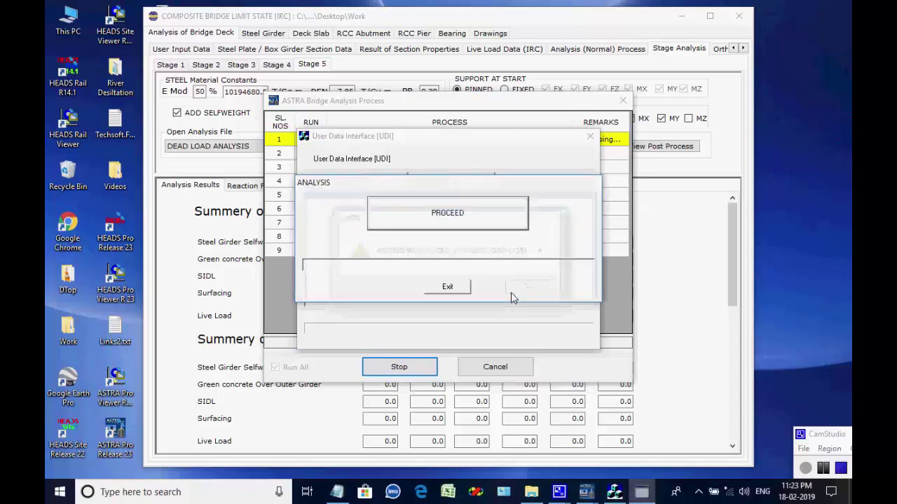
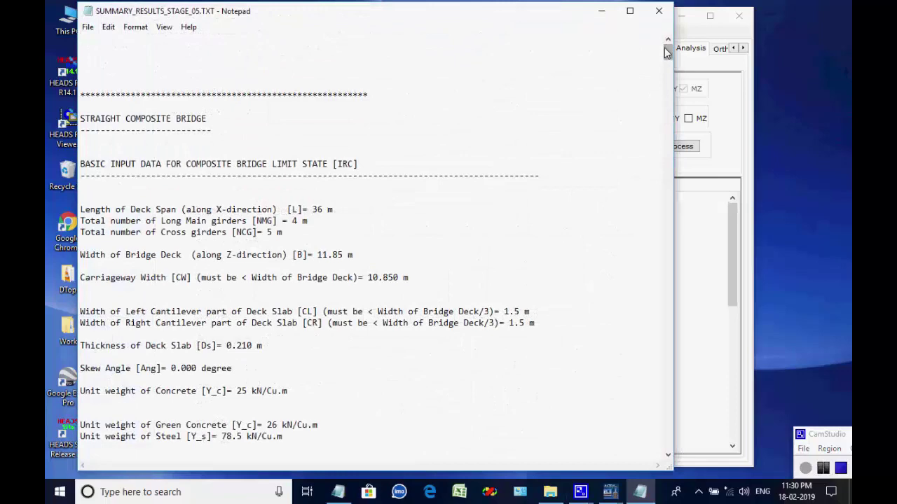
pyautogui.click(658, 10)
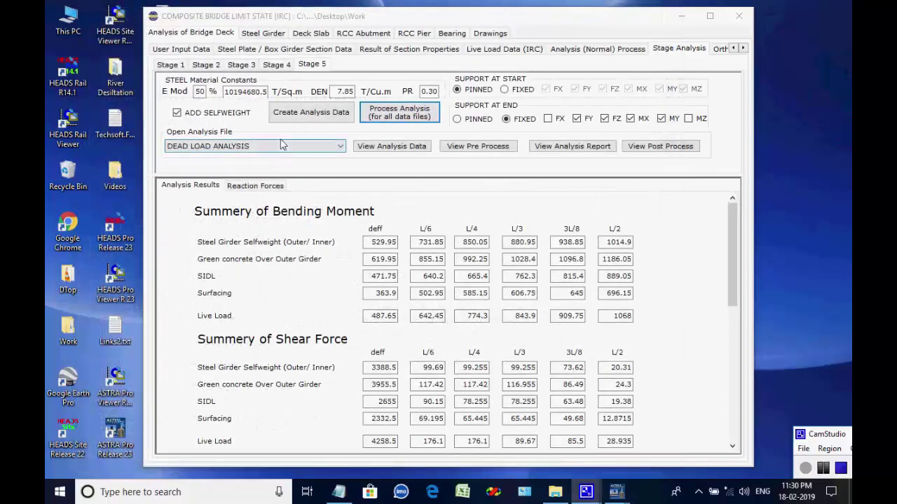
# - Open the orthotropic analysis model and draw it with the deck slab, all plates, flanges and cross girders included
pyautogui.click(743, 49)
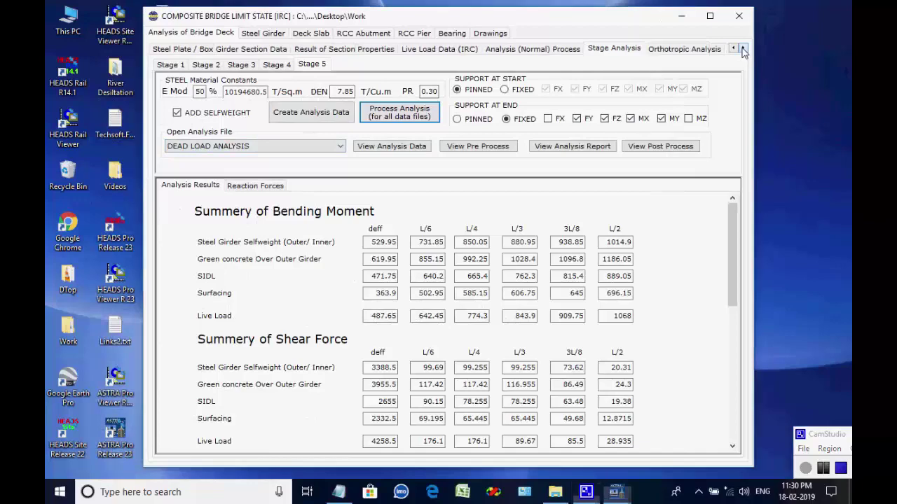
pyautogui.click(676, 49)
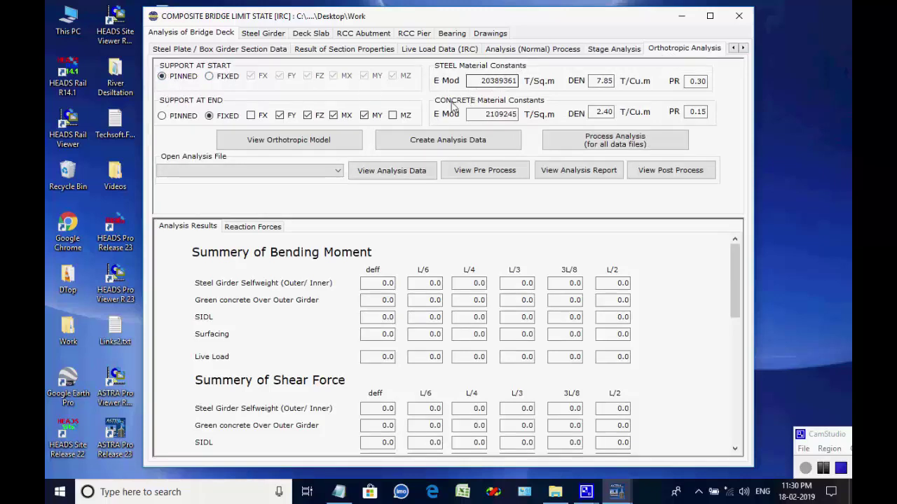
pyautogui.click(278, 143)
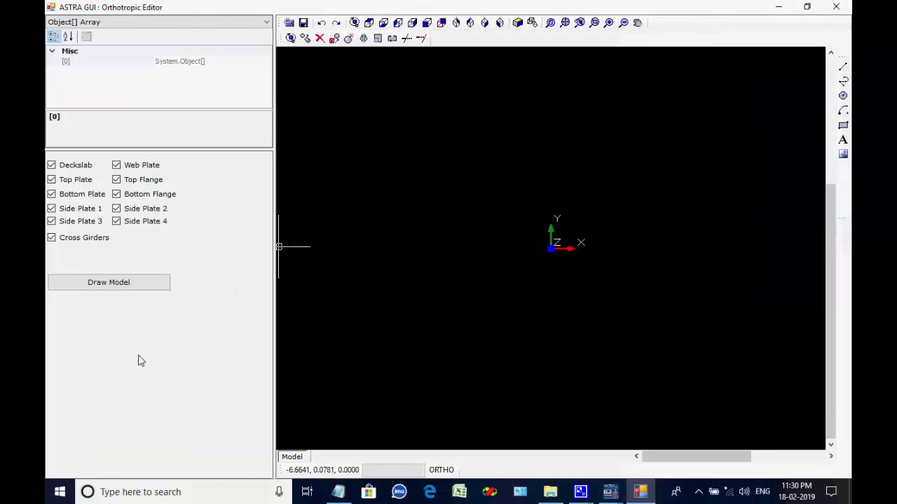
pyautogui.click(116, 286)
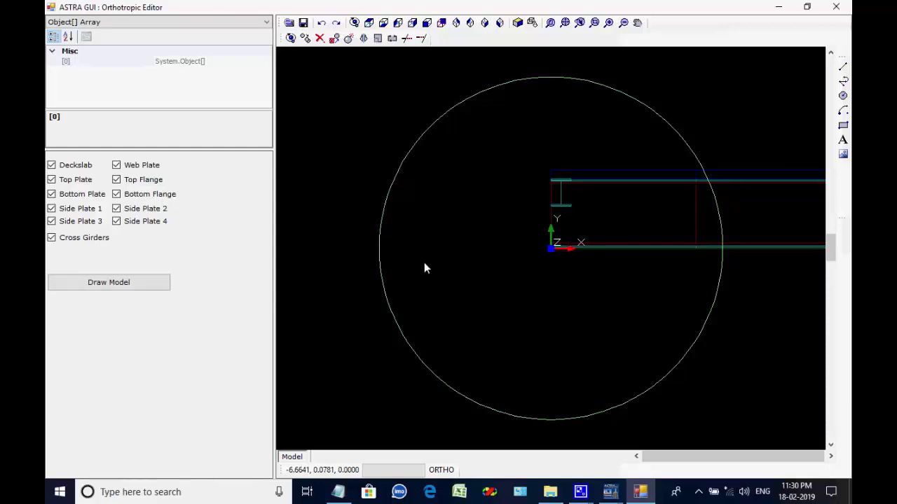
# - Examine the drawn orthotropic model in 3D, looking at the deck slab, main girders and cross girders from the bridge end
pyautogui.click(278, 304)
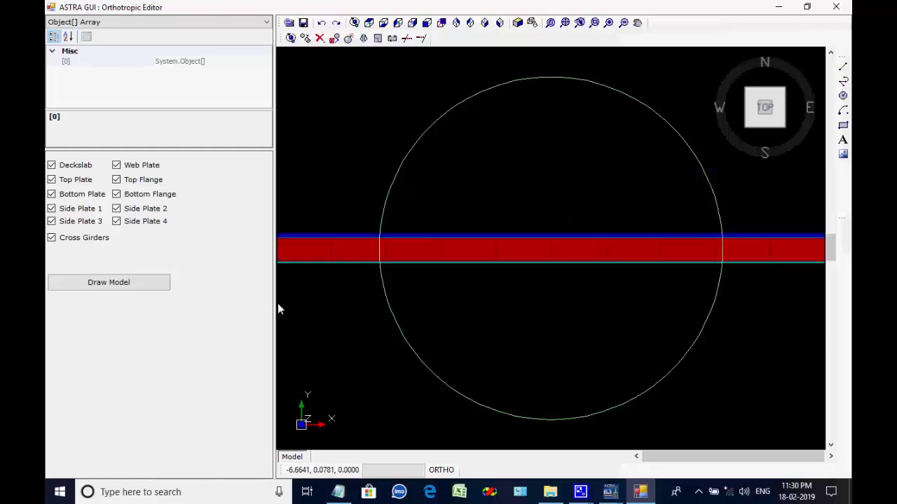
pyautogui.moveTo(349, 304); pyautogui.dragTo(597, 172)
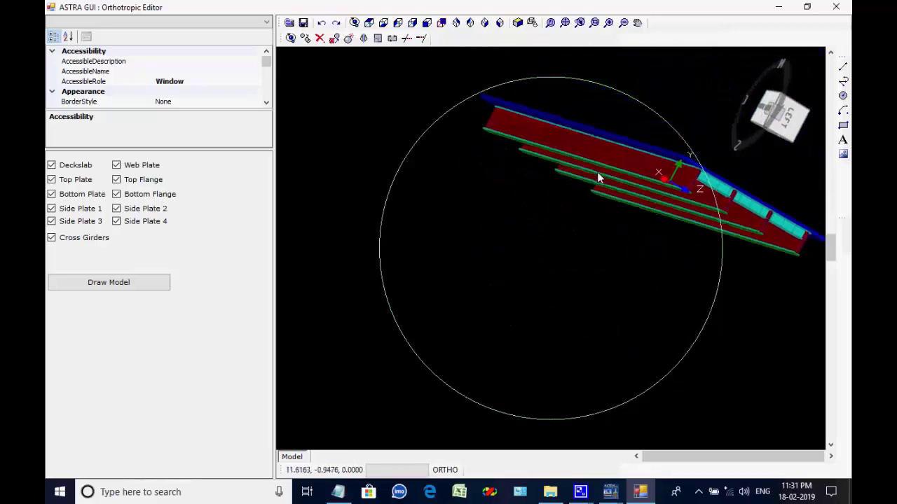
pyautogui.moveTo(519, 165); pyautogui.dragTo(530, 173)
pyautogui.moveTo(722, 172); pyautogui.dragTo(642, 161)
pyautogui.moveTo(644, 206)
pyautogui.mouseDown()
pyautogui.moveTo(636, 163)
pyautogui.moveTo(611, 138)
pyautogui.moveTo(633, 187)
pyautogui.moveTo(659, 215)
pyautogui.mouseUp()
pyautogui.scroll(5, 680, 213)
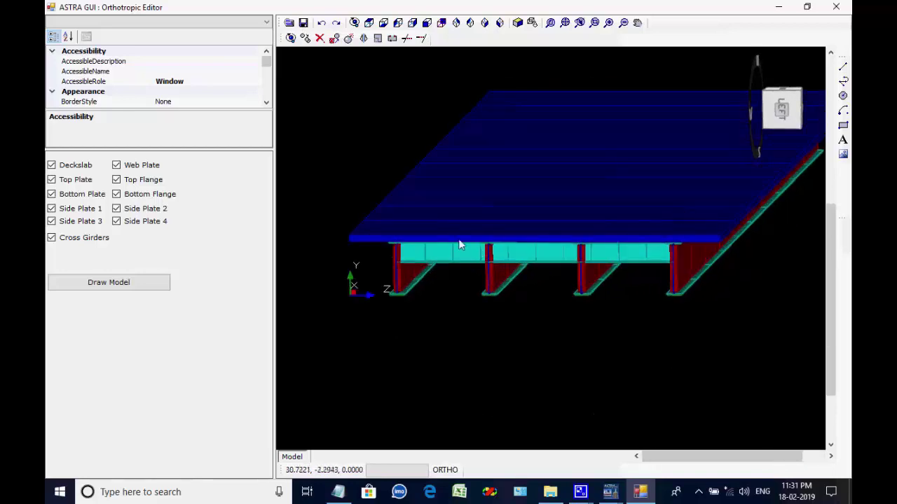
# - Inspect the girder components by hiding and restoring the deck slab, top plate and top flange, and close the orthotropic editor
pyautogui.click(50, 167)
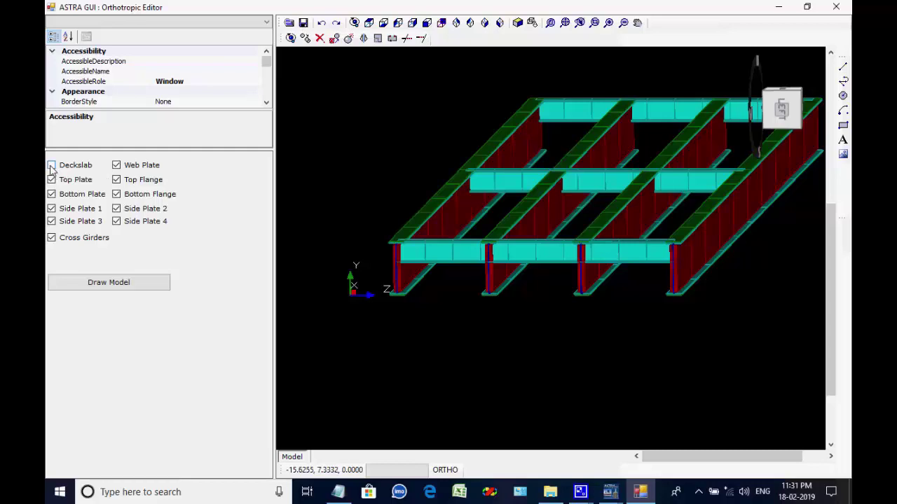
pyautogui.click(51, 209)
pyautogui.click(52, 181)
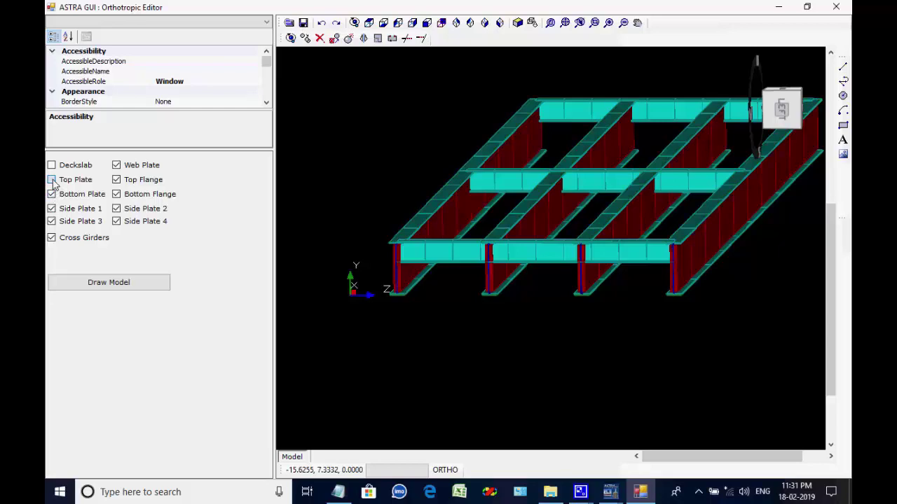
pyautogui.click(52, 181)
pyautogui.click(117, 166)
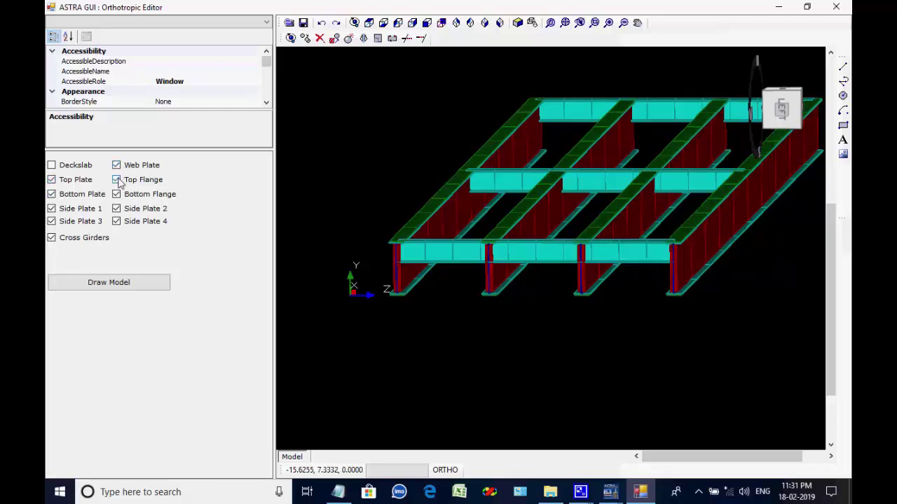
pyautogui.click(117, 180)
pyautogui.click(118, 181)
pyautogui.click(52, 166)
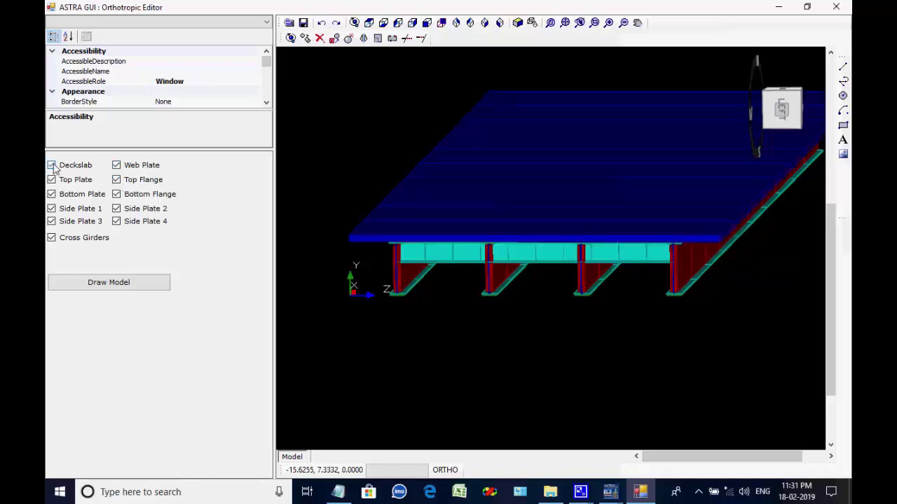
pyautogui.click(52, 166)
pyautogui.click(52, 166)
pyautogui.click(833, 8)
# - Create the orthotropic analysis data and start processing the analysis for all data files
pyautogui.click(442, 142)
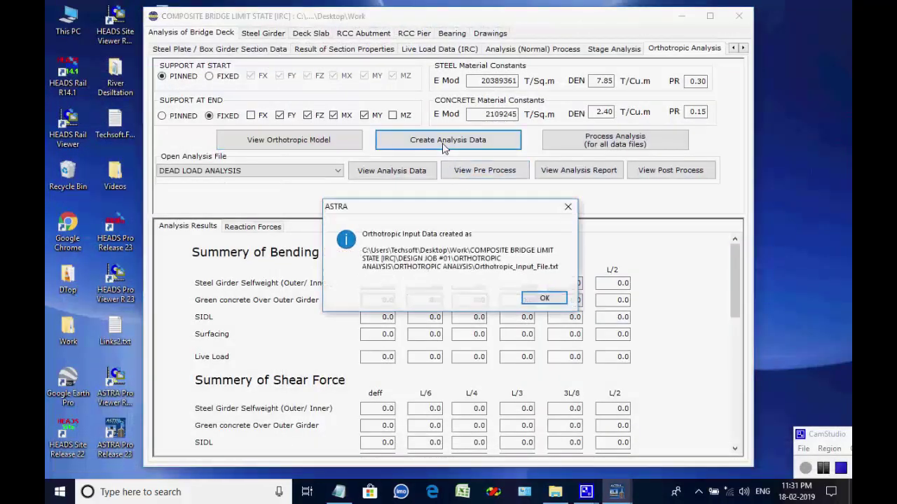
pyautogui.click(543, 299)
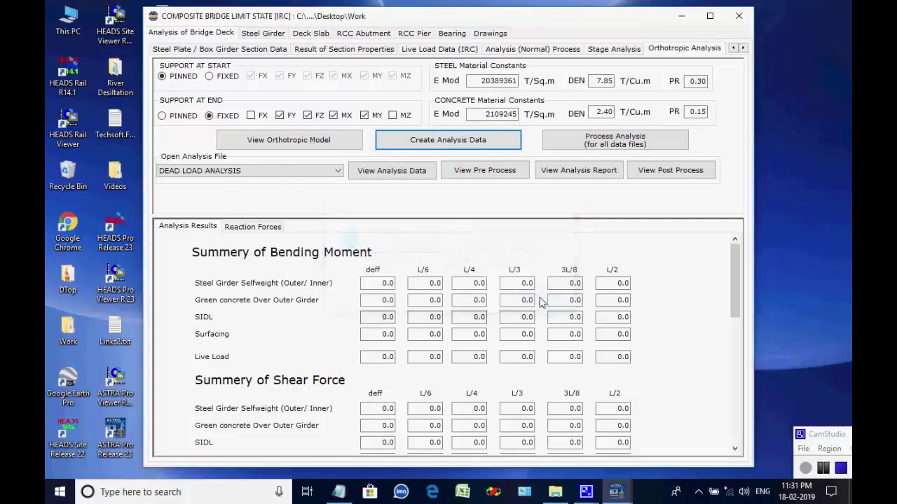
pyautogui.click(615, 143)
pyautogui.click(400, 366)
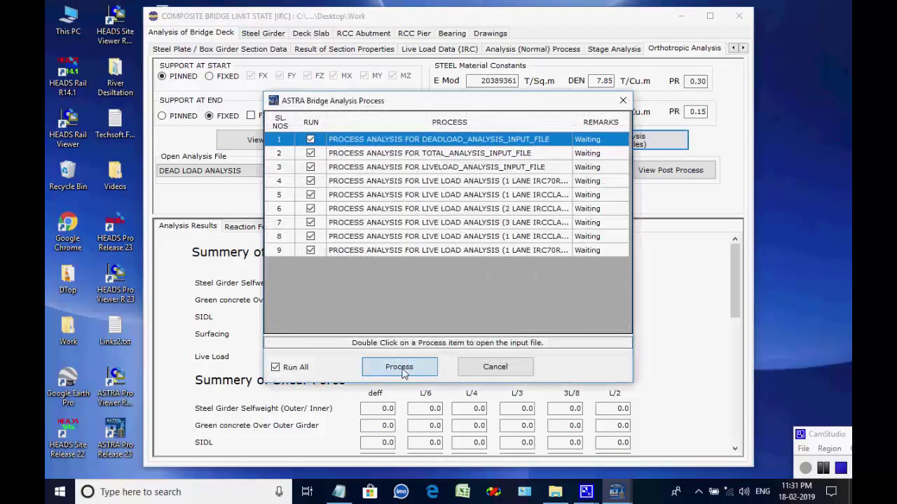
# - Carry the orthotropic analysis runs through for every data file and close the summary results report
pyautogui.click(398, 180)
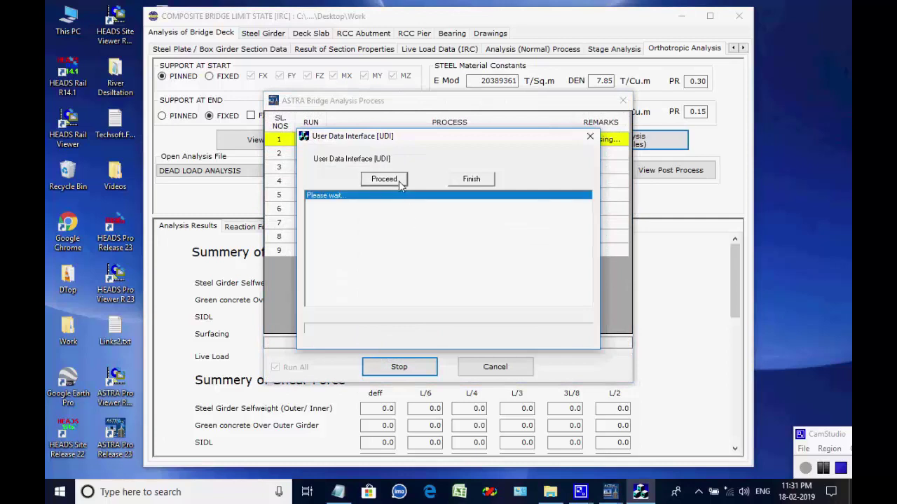
pyautogui.click(531, 288)
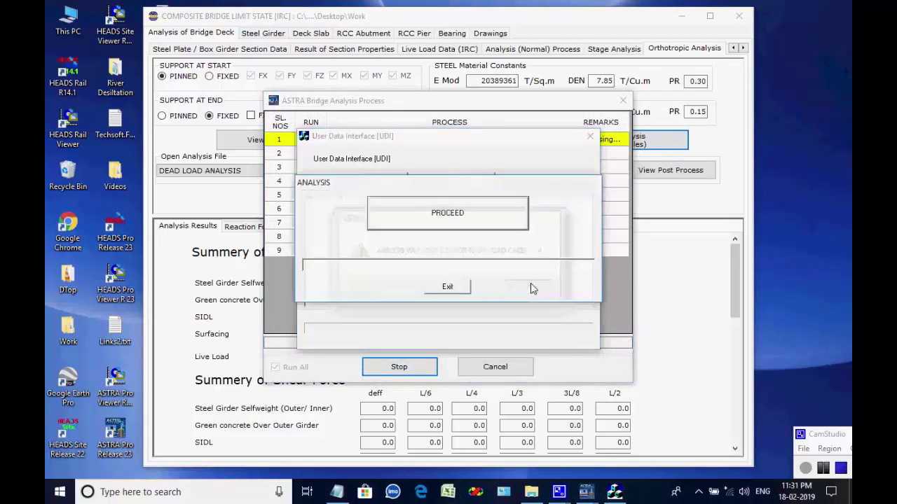
pyautogui.click(471, 227)
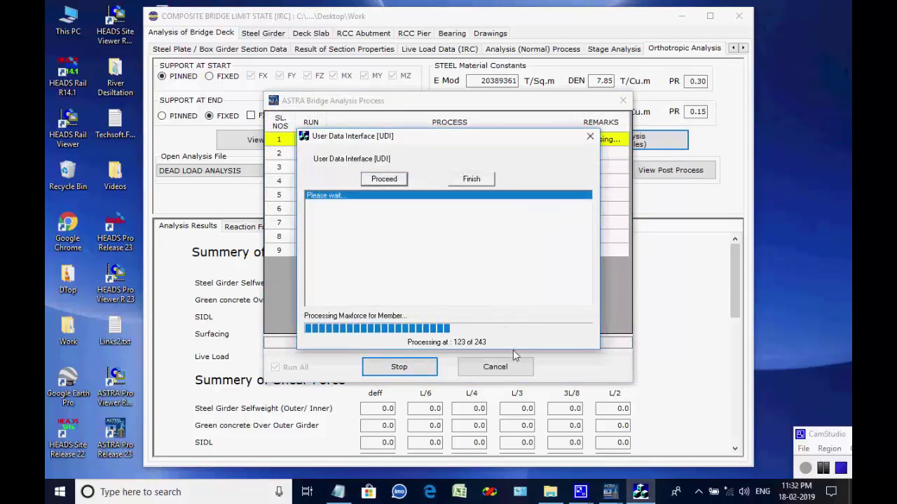
pyautogui.click(531, 296)
pyautogui.click(402, 181)
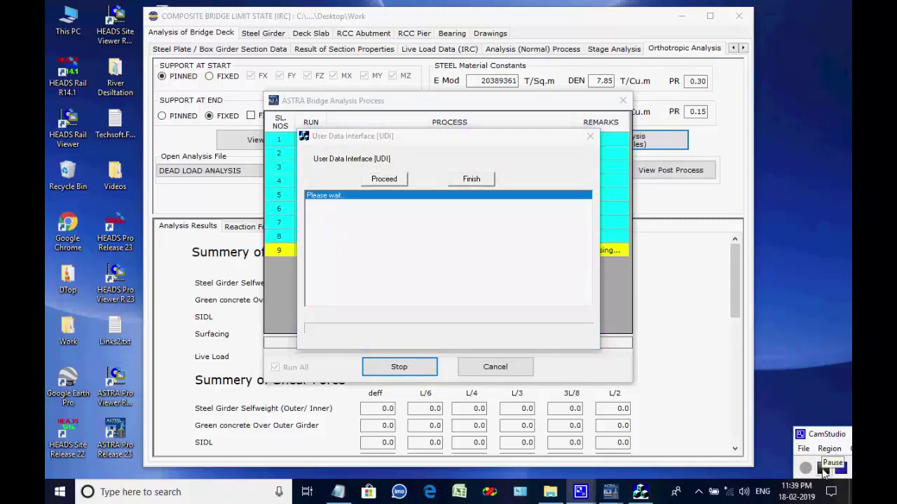
pyautogui.click(550, 295)
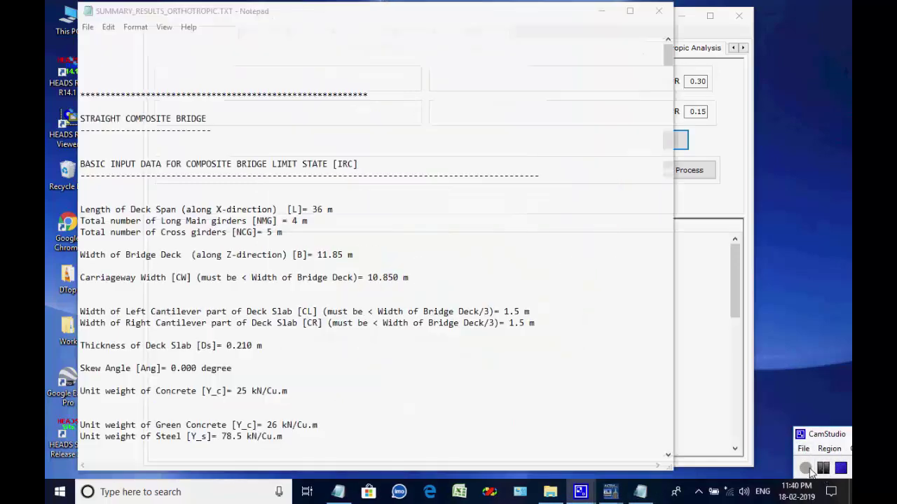
pyautogui.click(658, 10)
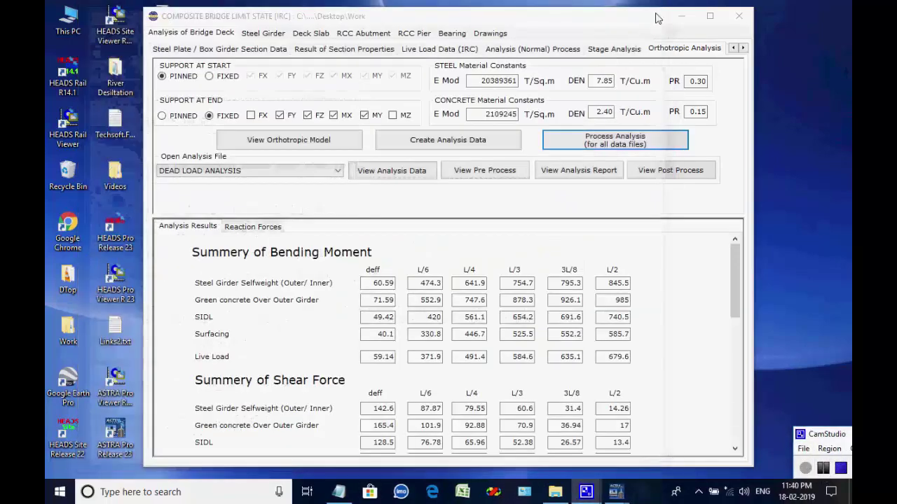
pyautogui.moveTo(735, 272)
pyautogui.mouseDown()
pyautogui.moveTo(726, 412)
pyautogui.moveTo(722, 262)
pyautogui.mouseUp()
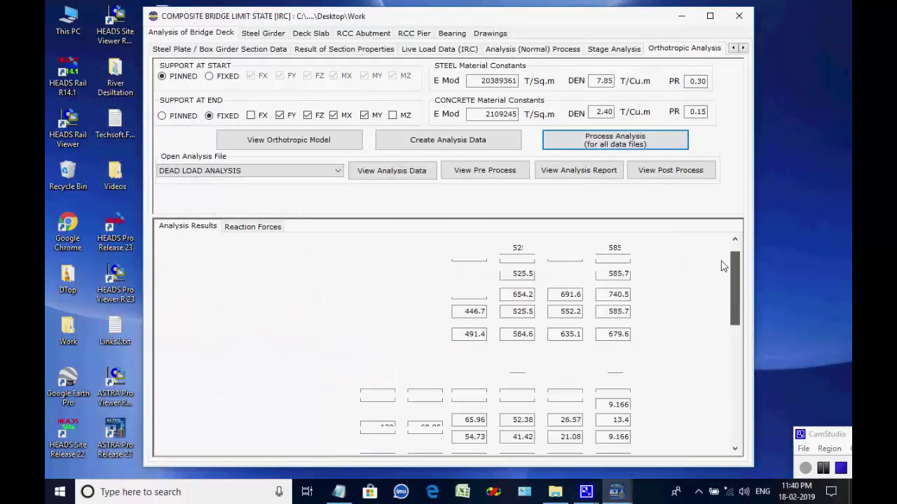
# - Open the design forces page and show the bending moment and shear force summary for the NORMAL analysis
pyautogui.click(744, 48)
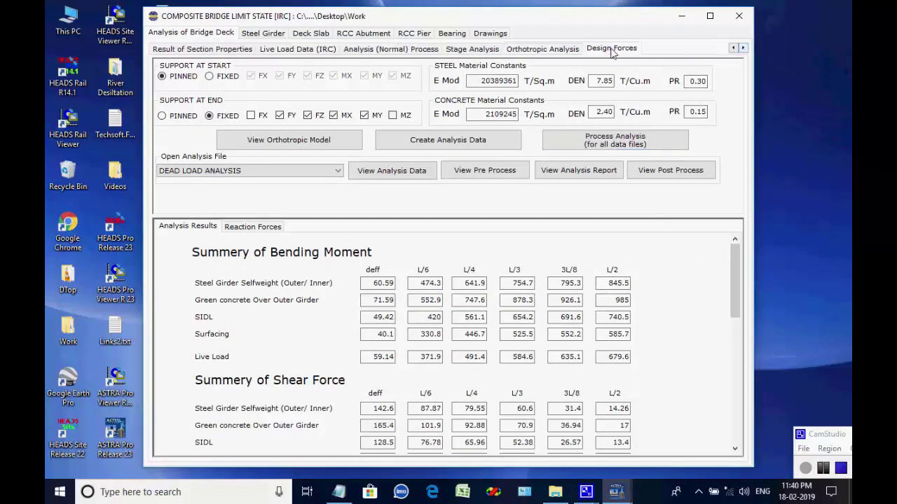
pyautogui.click(611, 49)
pyautogui.click(574, 75)
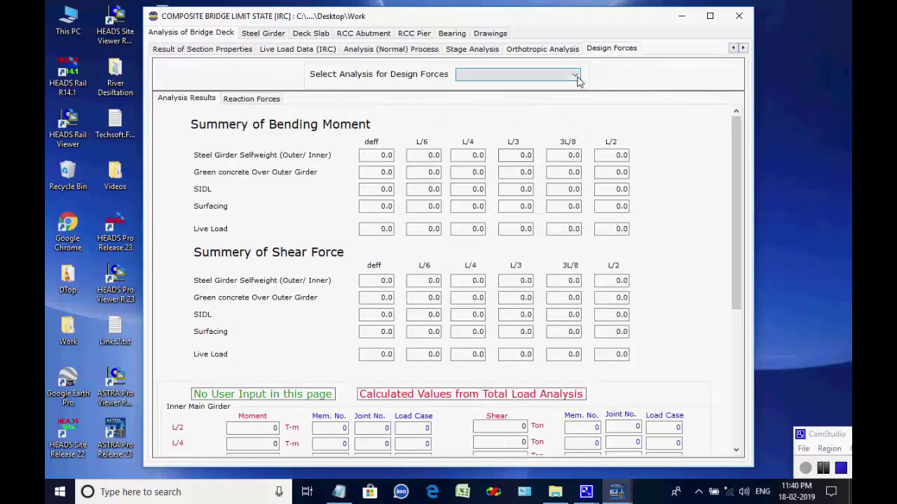
pyautogui.click(575, 75)
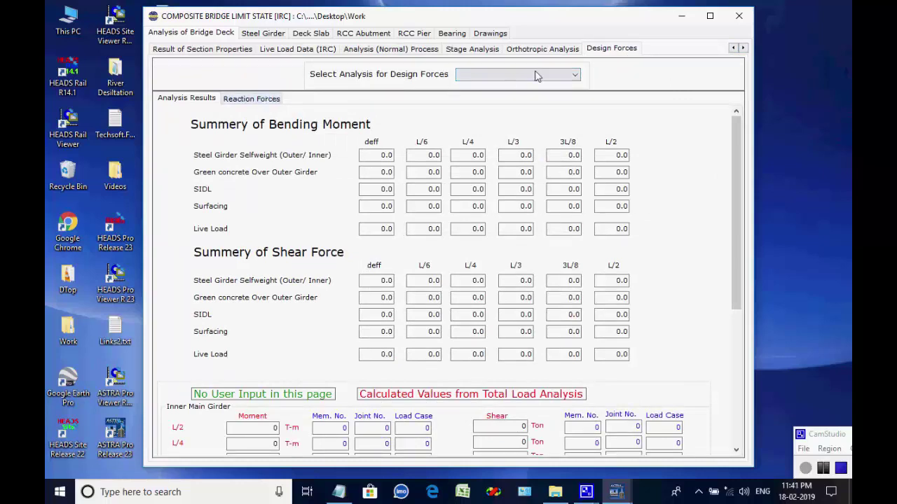
pyautogui.click(576, 77)
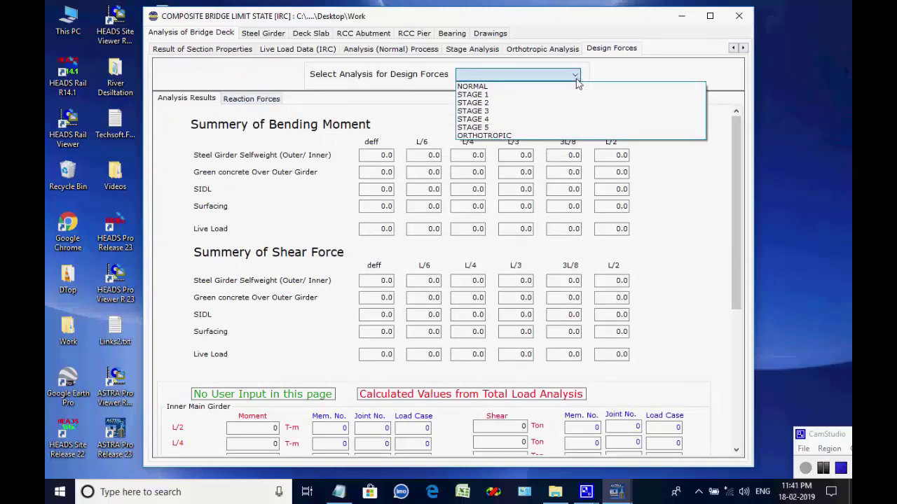
pyautogui.click(539, 87)
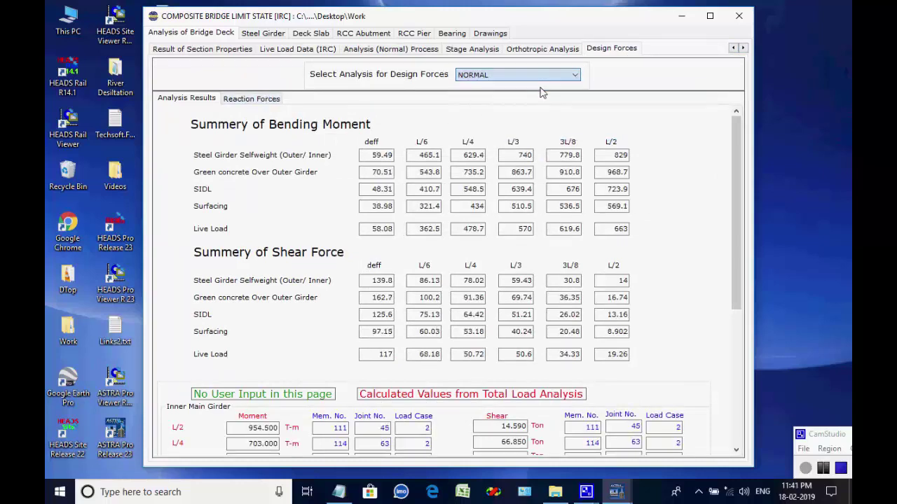
# - Compare the design forces of Stages 1 to 3 and choose STAGE 2 as the analysis for design forces
pyautogui.click(576, 77)
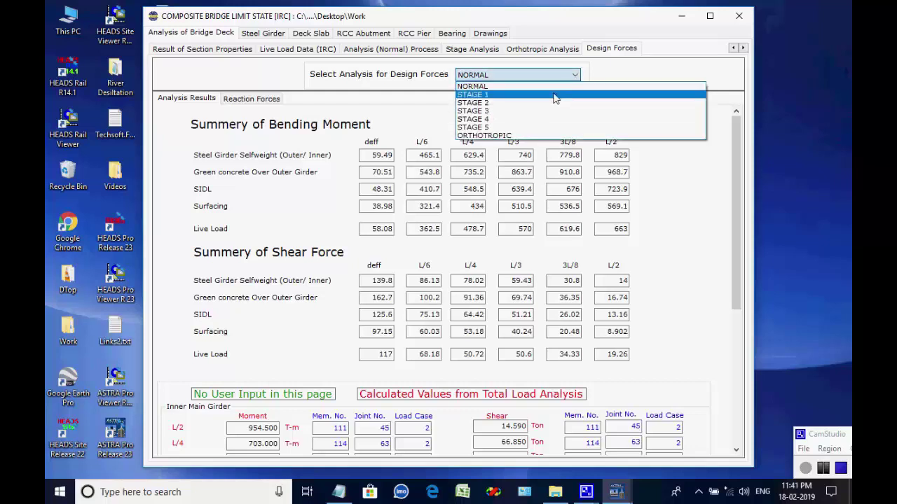
pyautogui.click(554, 96)
pyautogui.click(574, 77)
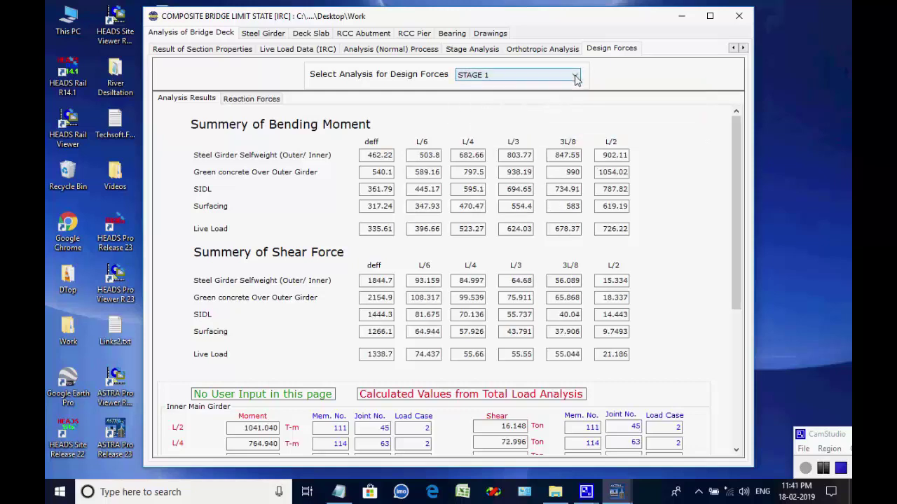
pyautogui.click(575, 77)
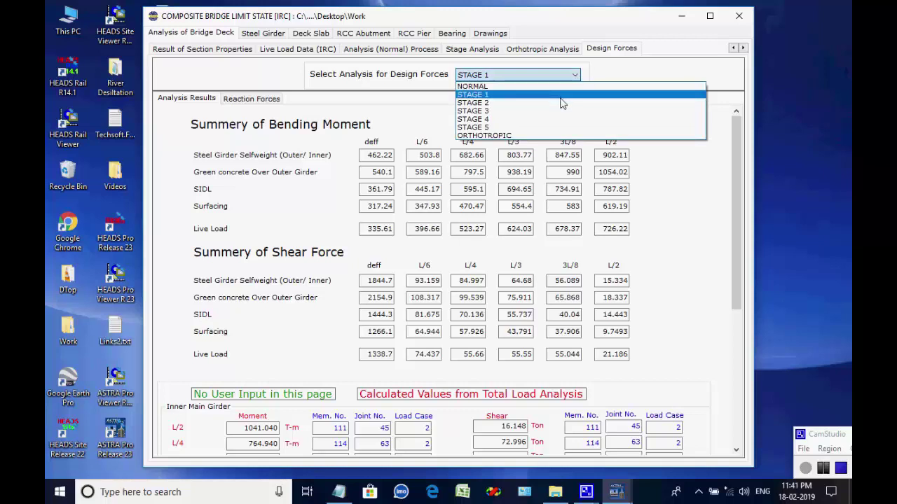
pyautogui.click(555, 105)
pyautogui.click(575, 76)
pyautogui.click(557, 112)
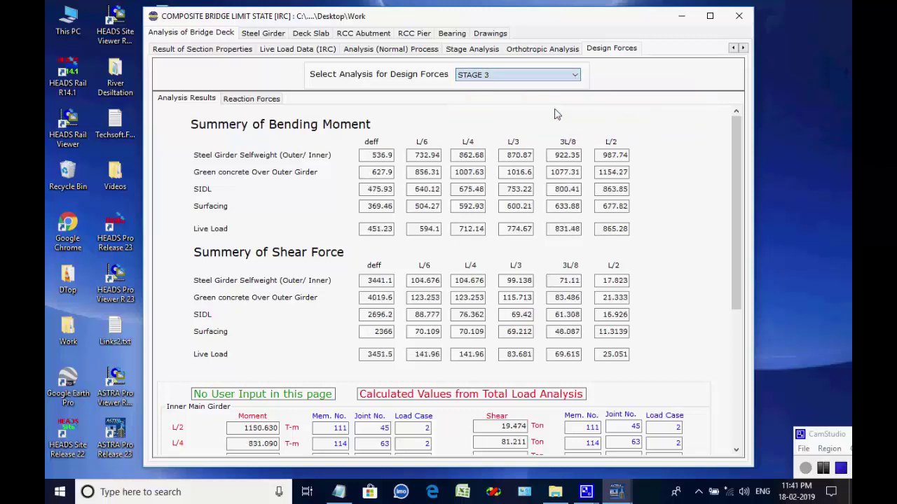
pyautogui.click(575, 76)
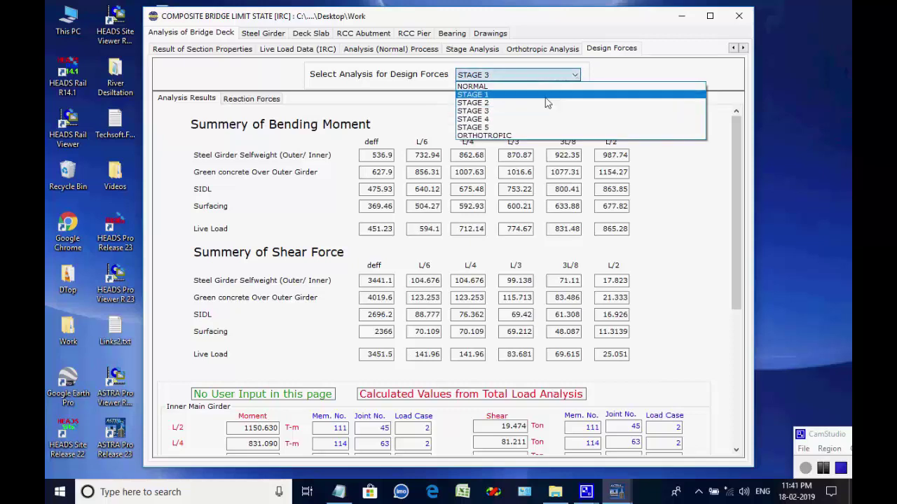
pyautogui.click(547, 105)
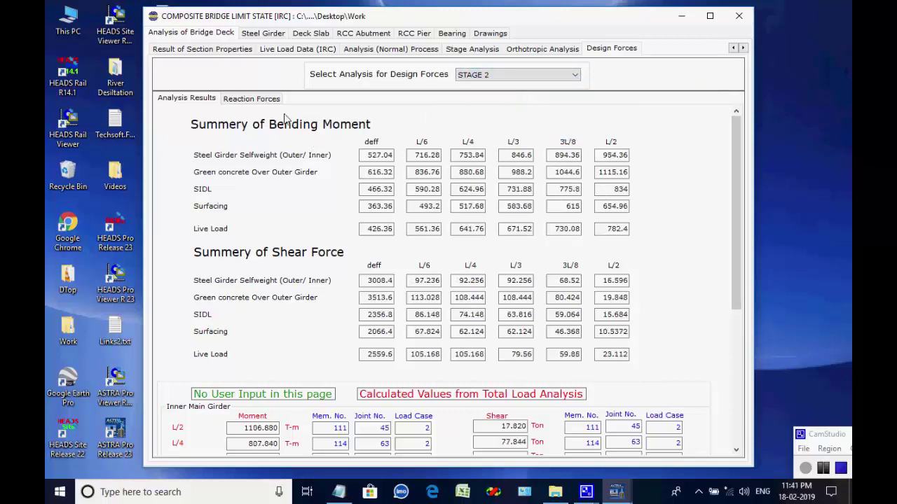
# - Review the Stage 2 analysis results and reaction forces, including the DL, SIDL and LL support reactions and the maximum forces
pyautogui.click(265, 101)
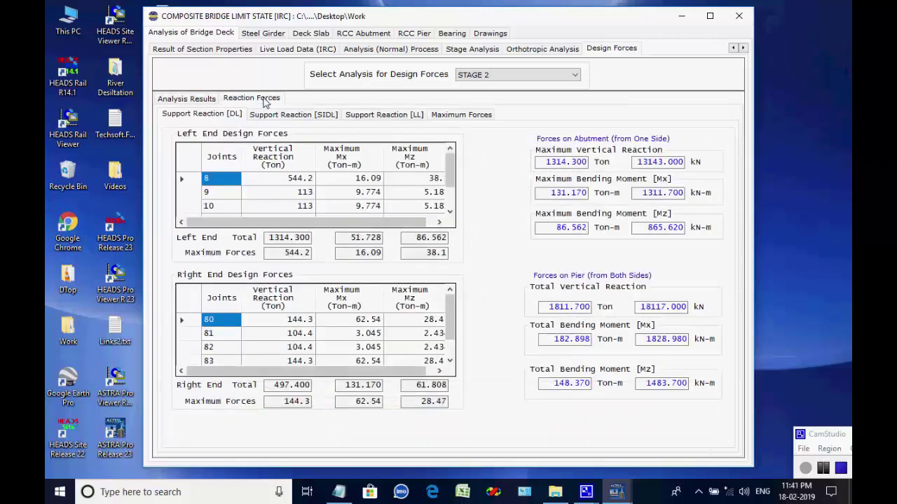
pyautogui.click(199, 102)
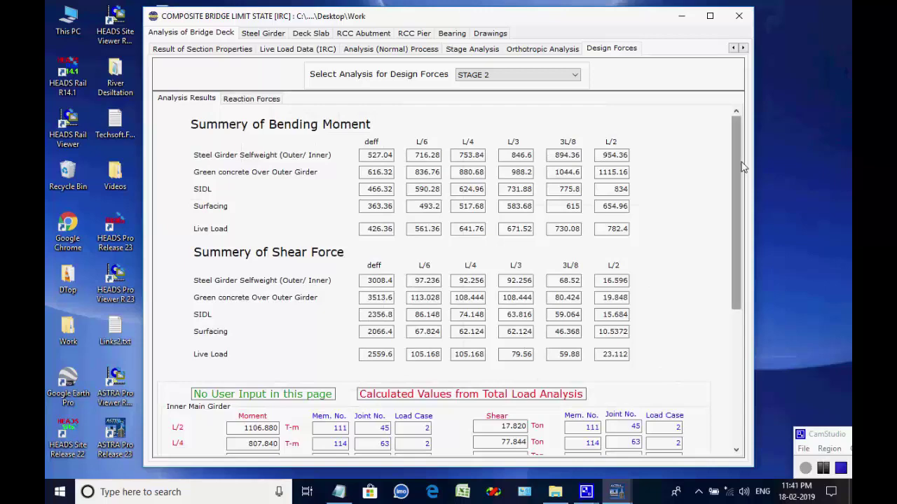
pyautogui.moveTo(736, 166); pyautogui.dragTo(737, 211)
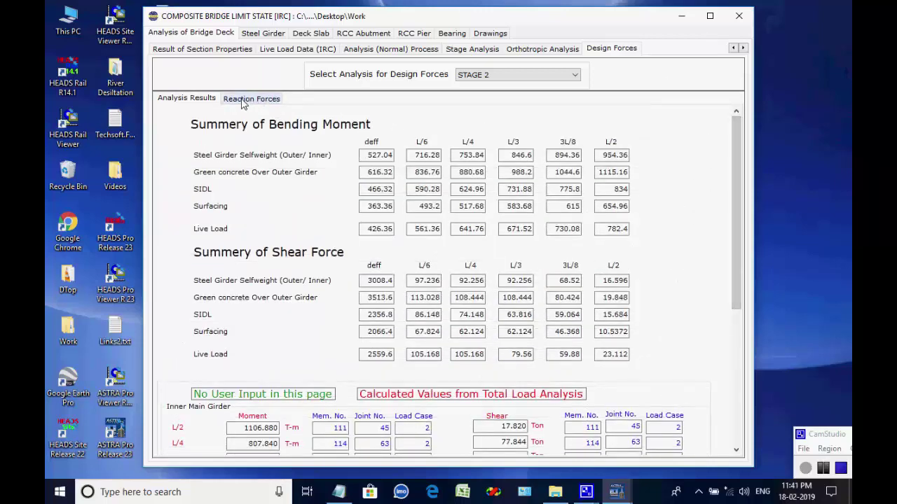
pyautogui.click(250, 102)
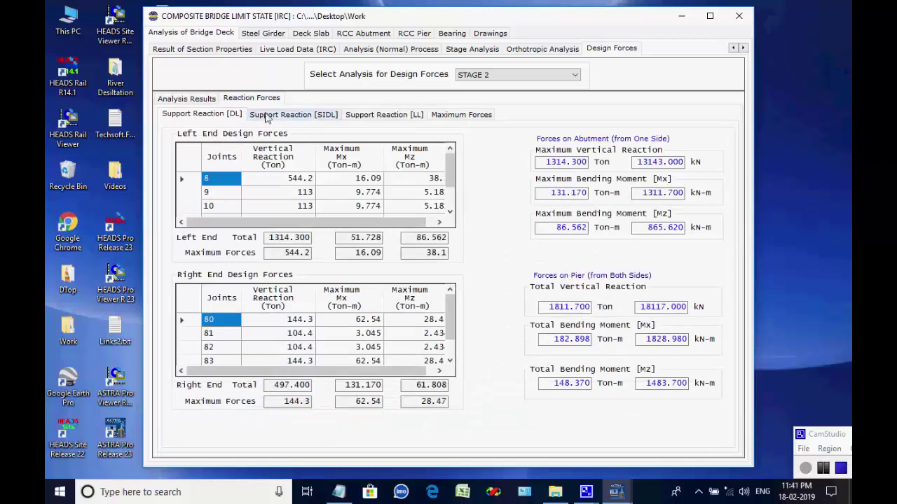
pyautogui.click(263, 114)
pyautogui.click(380, 115)
pyautogui.click(447, 118)
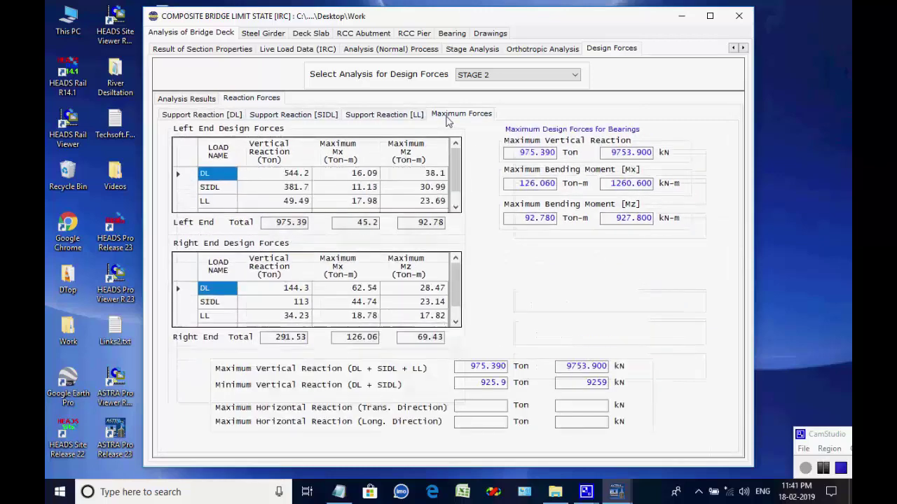
pyautogui.click(208, 115)
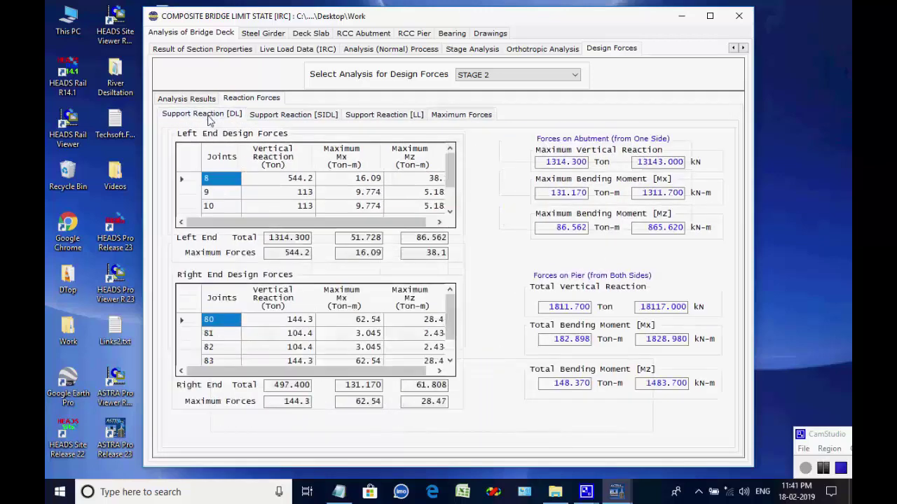
pyautogui.click(202, 102)
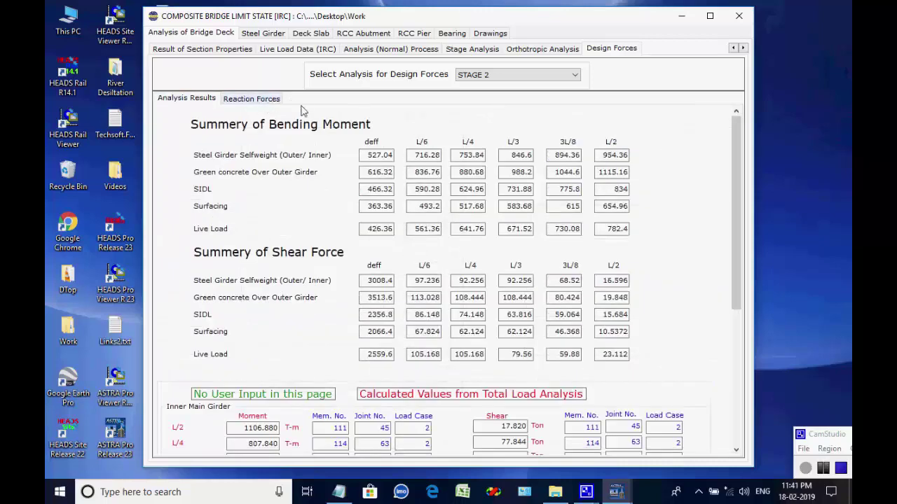
# - Process a new steel girder worksheet design using the selected design forces
pyautogui.click(263, 33)
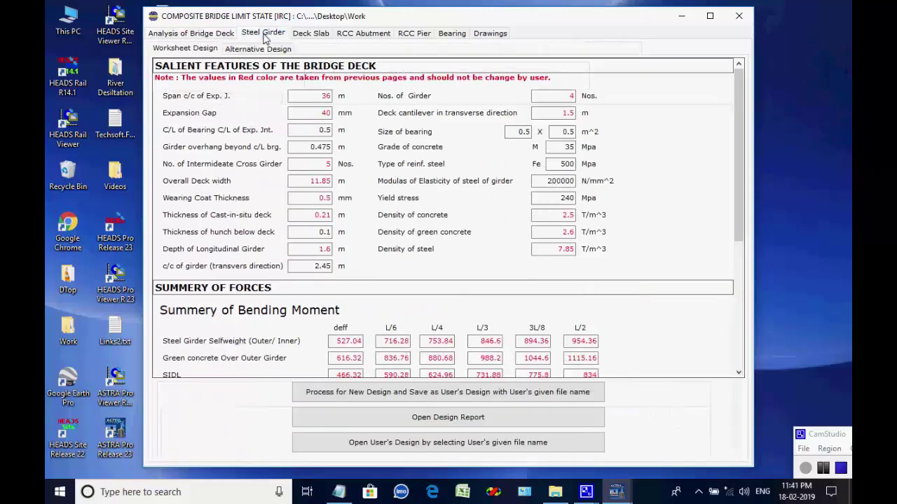
pyautogui.click(434, 394)
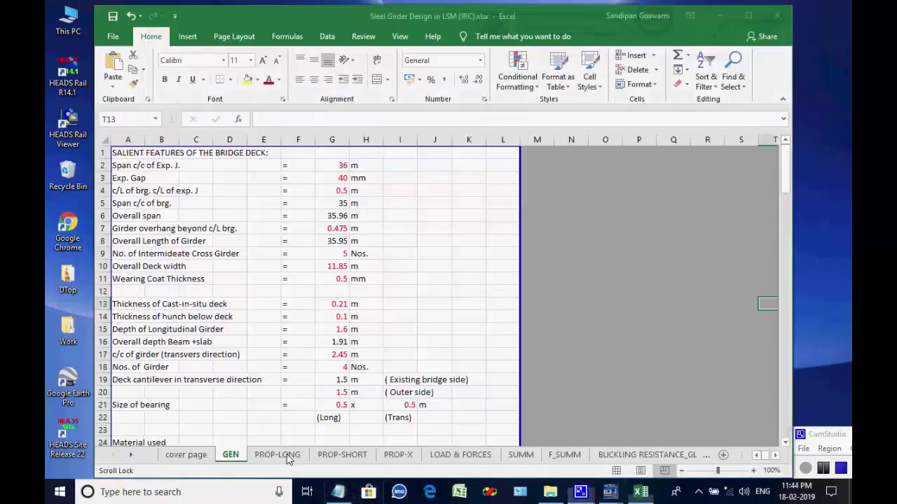
# - Review the girder workbook's section properties, loads and forces, force summaries, buckling resistance checks and ULS checks
pyautogui.click(288, 456)
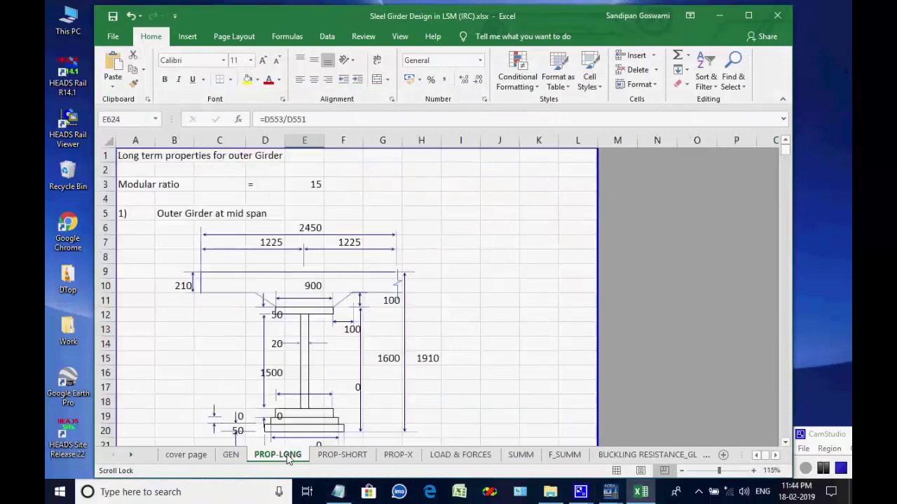
pyautogui.click(339, 456)
pyautogui.click(395, 456)
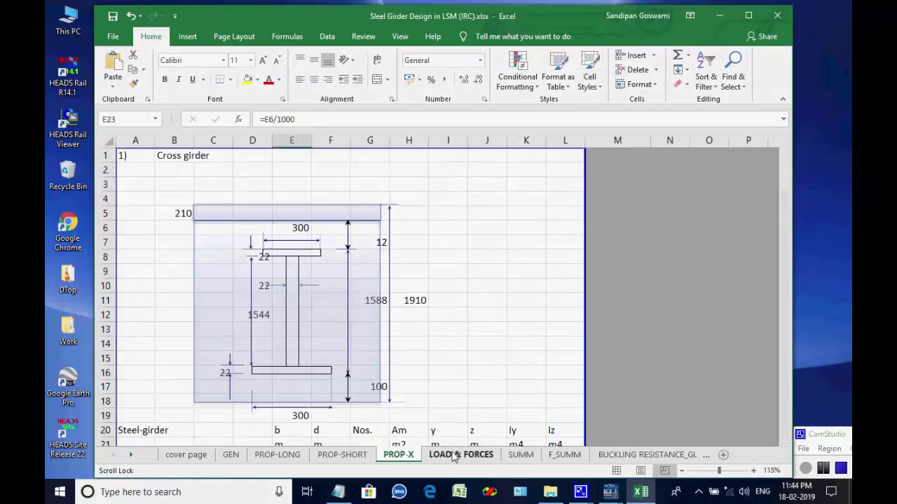
pyautogui.click(454, 456)
pyautogui.click(519, 455)
pyautogui.click(576, 456)
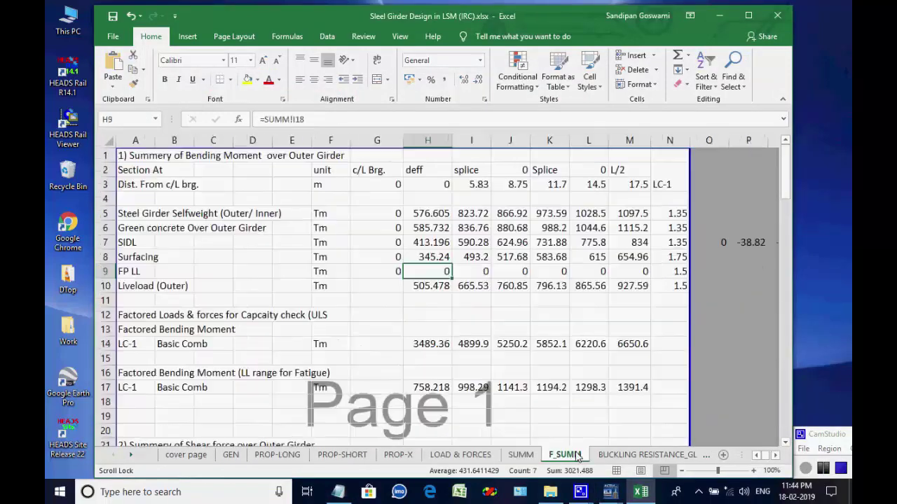
pyautogui.click(620, 455)
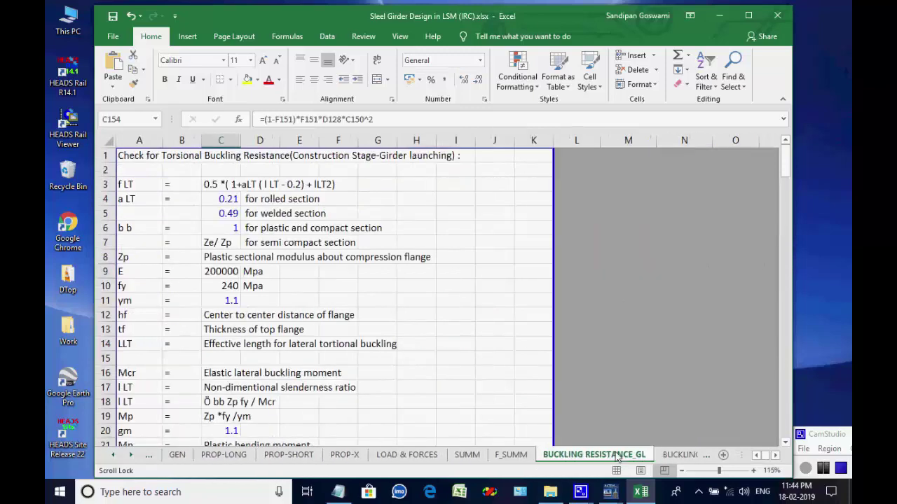
pyautogui.click(665, 457)
pyautogui.click(687, 457)
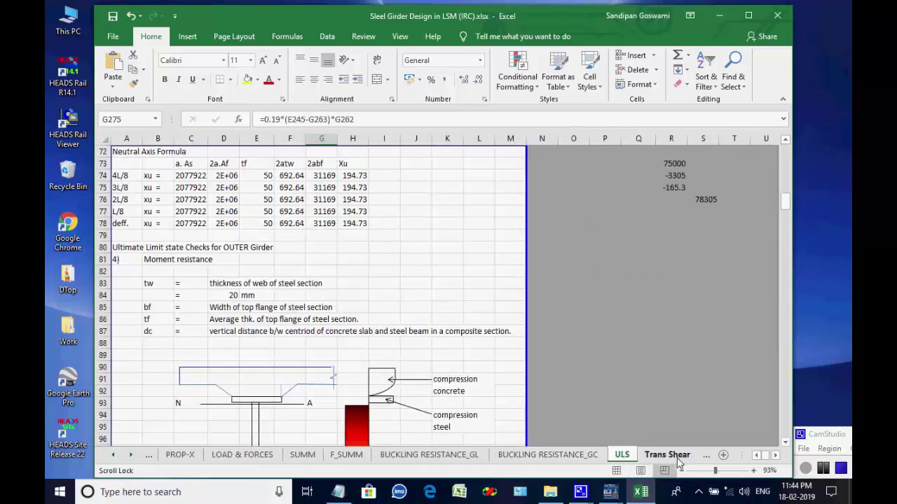
# - Review the transverse shear, SLS, shear connector, stiffener, cross-girder, splice and welded connection sheets, and close the girder workbook
pyautogui.click(675, 458)
pyautogui.click(129, 457)
pyautogui.click(129, 457)
pyautogui.click(129, 457)
pyautogui.click(132, 459)
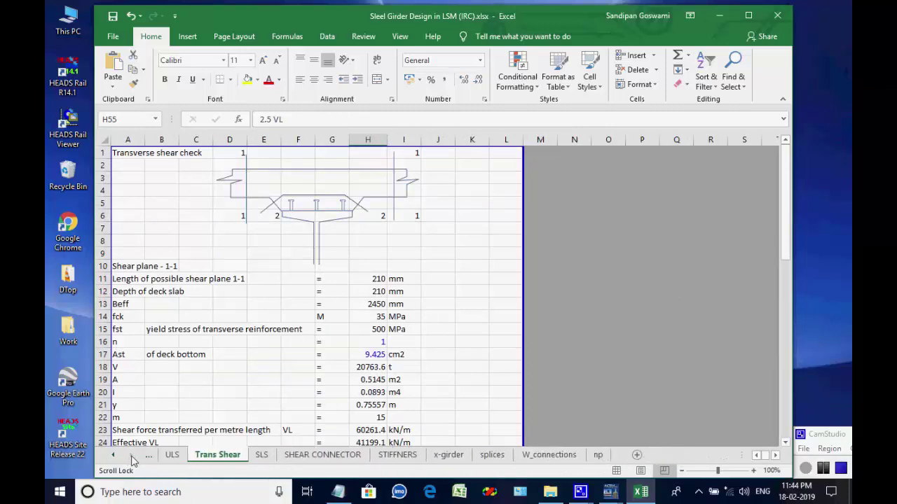
pyautogui.click(261, 455)
pyautogui.click(309, 456)
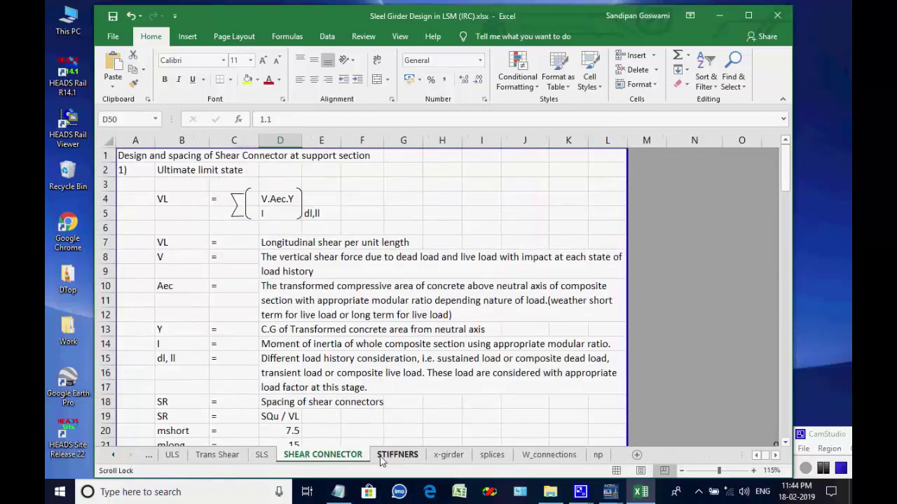
pyautogui.click(382, 457)
pyautogui.click(453, 457)
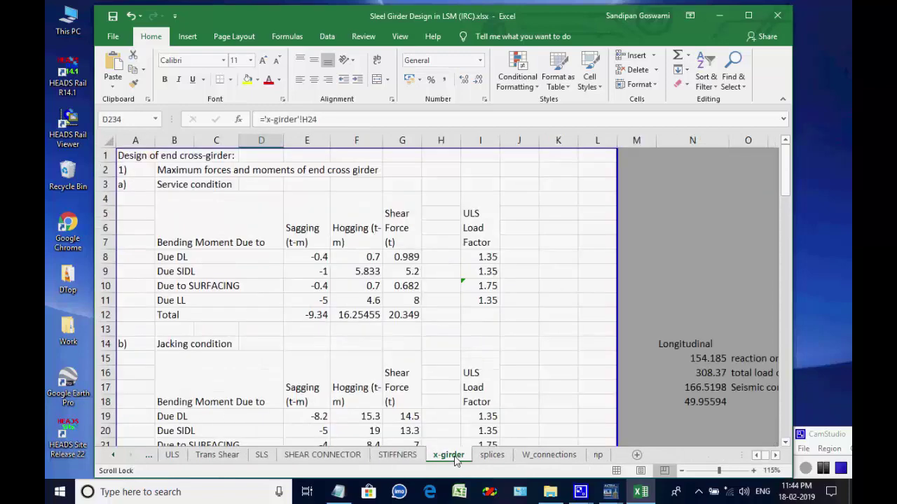
pyautogui.click(488, 458)
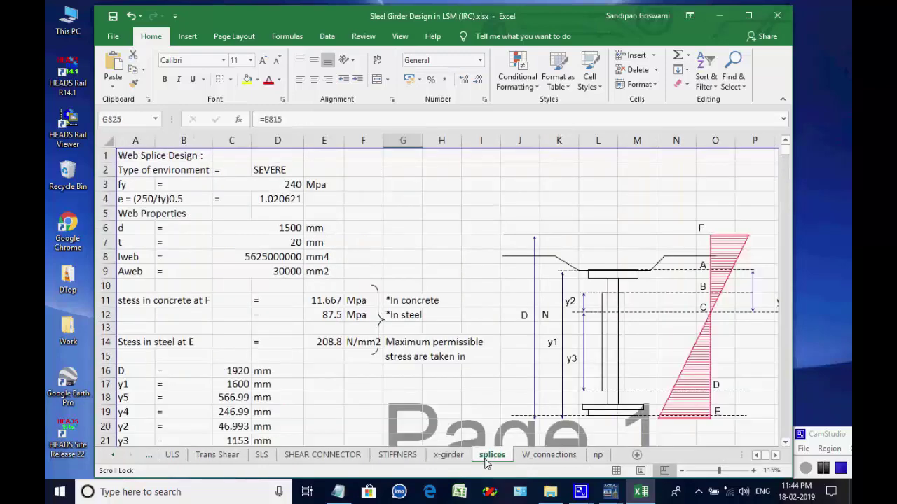
pyautogui.click(535, 457)
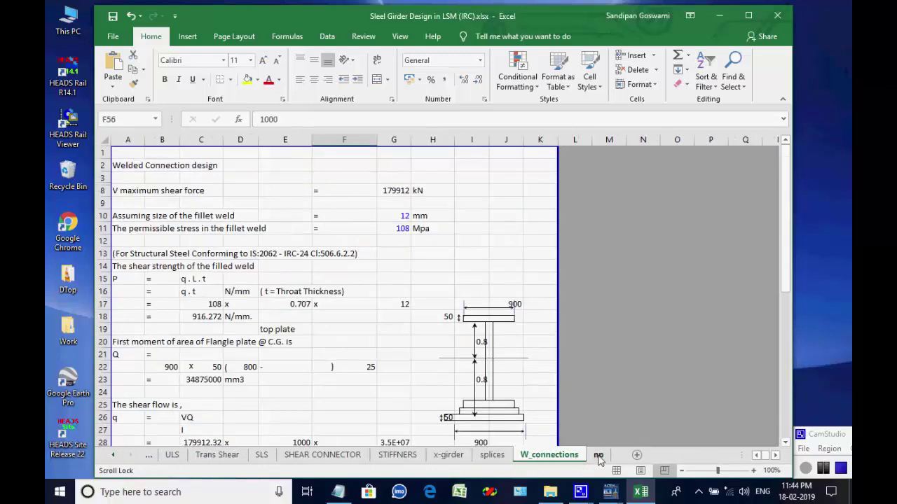
pyautogui.click(597, 456)
pyautogui.click(539, 455)
pyautogui.click(777, 15)
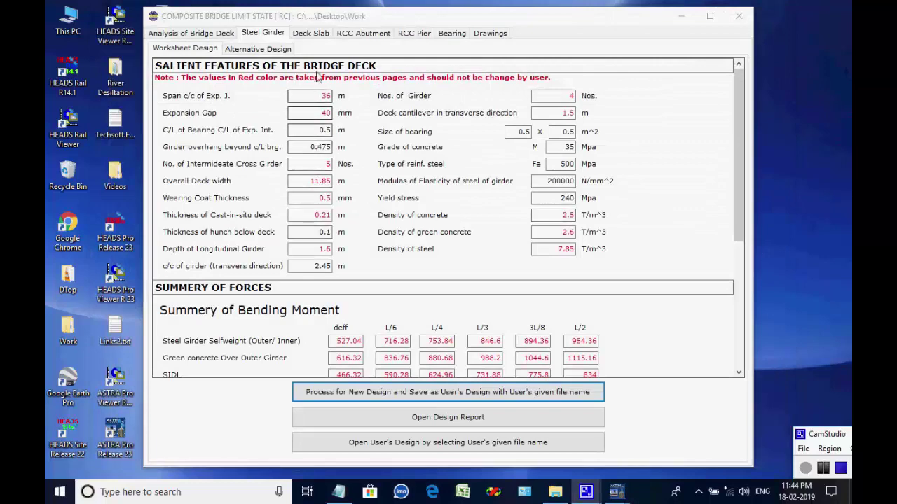
# - Go through the deck slab design pages and create the deck slab analysis input data
pyautogui.click(315, 33)
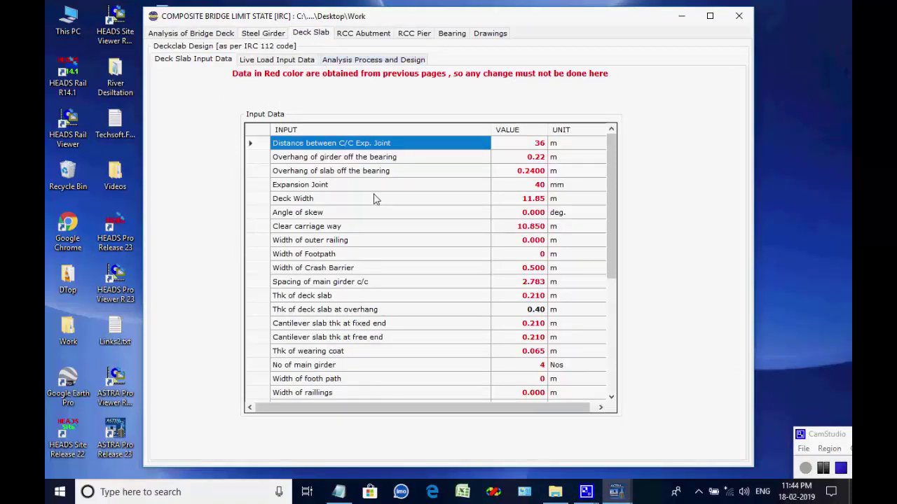
pyautogui.click(267, 63)
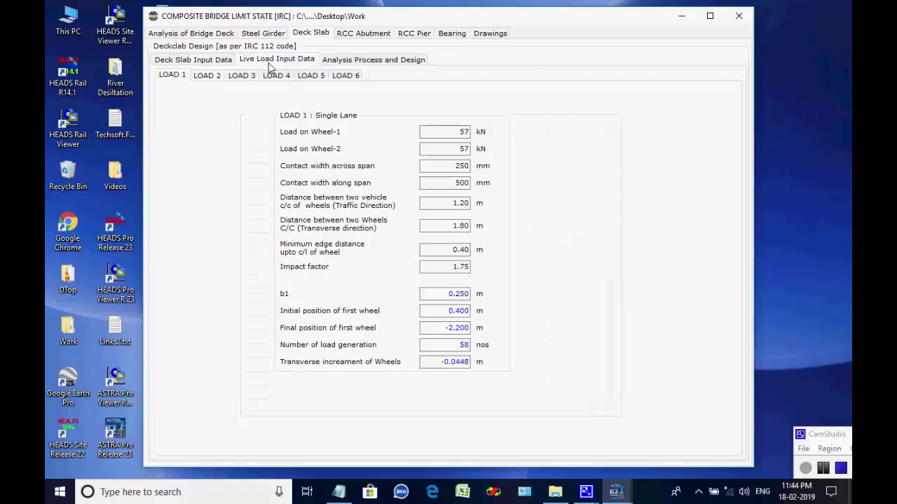
pyautogui.click(344, 65)
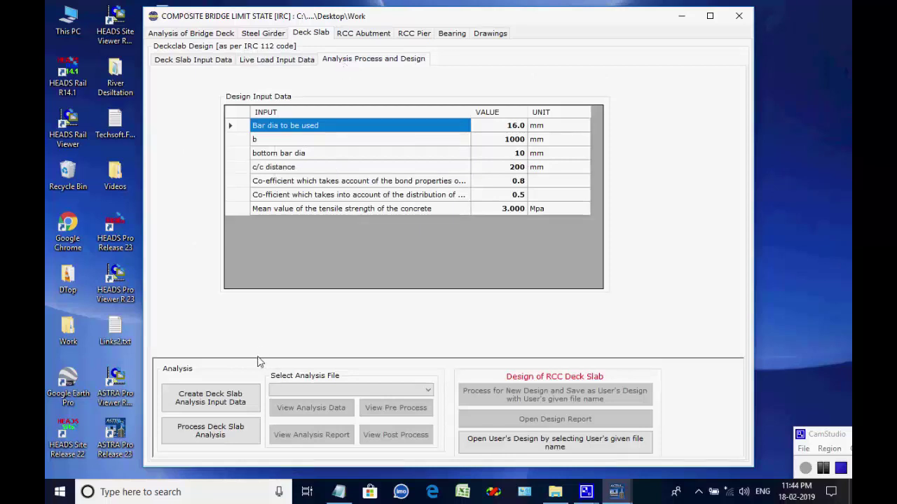
pyautogui.click(214, 394)
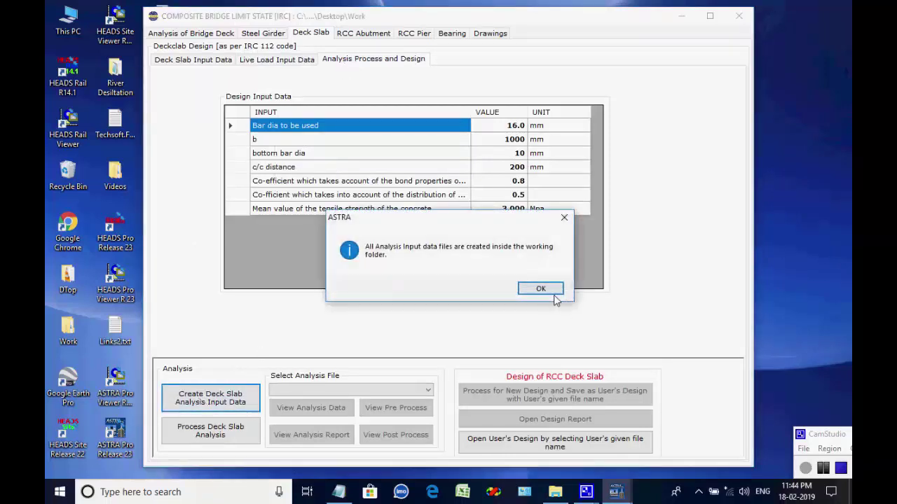
pyautogui.click(540, 290)
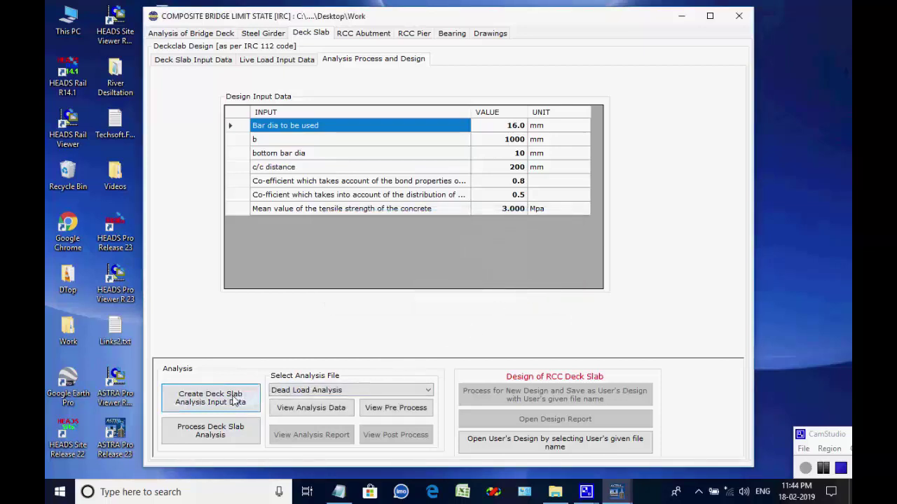
# - Recheck the deck slab input data and live load input data, and return to the analysis process and design page
pyautogui.click(219, 63)
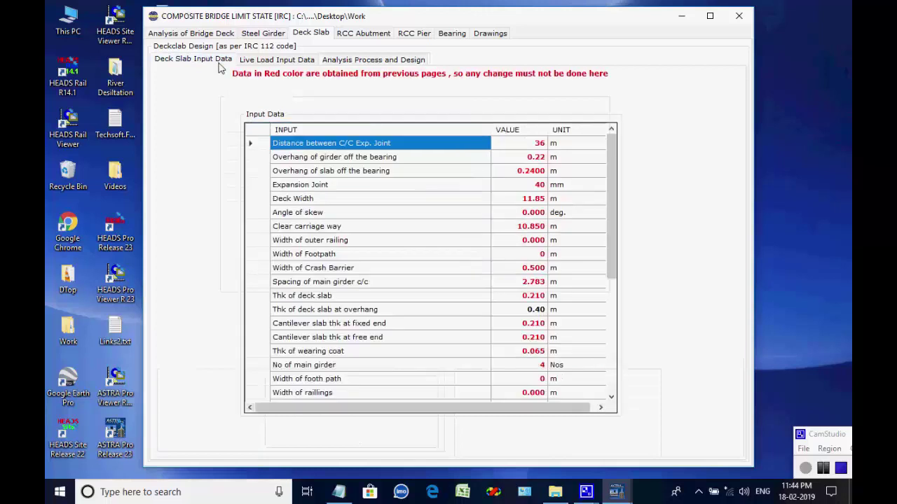
pyautogui.click(277, 61)
pyautogui.click(330, 61)
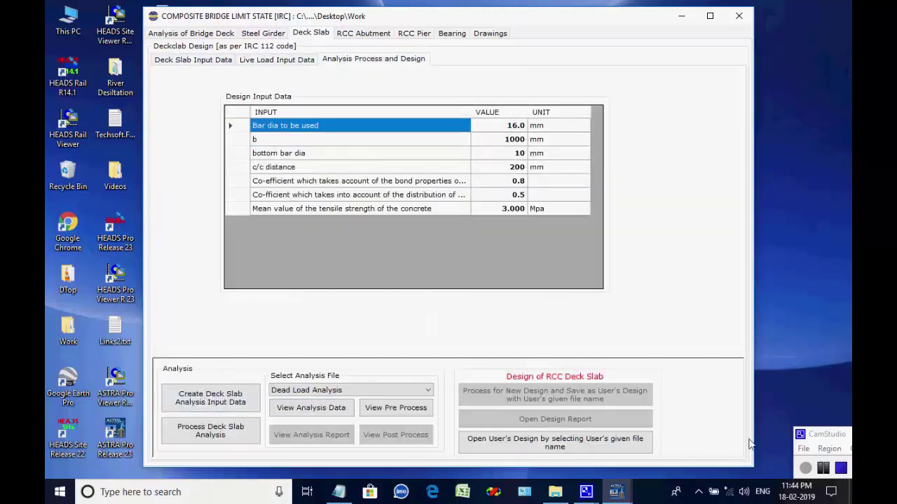
pyautogui.click(823, 468)
# - Process all deck slab analyses, covering live load inputs 1 to 6 and the dead load input
pyautogui.click(208, 431)
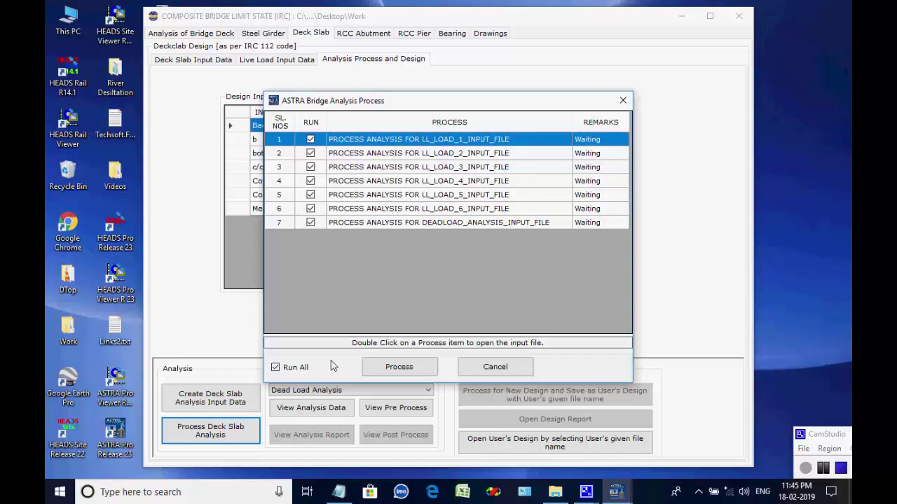
pyautogui.click(400, 367)
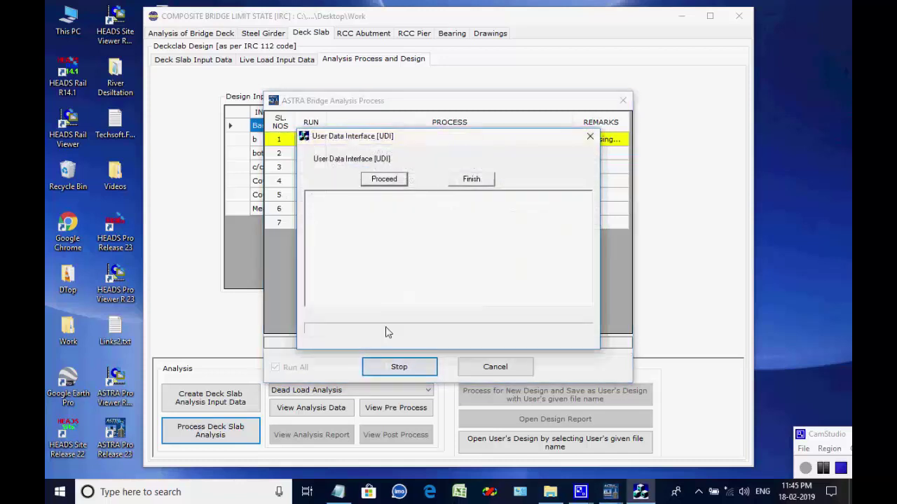
pyautogui.click(382, 179)
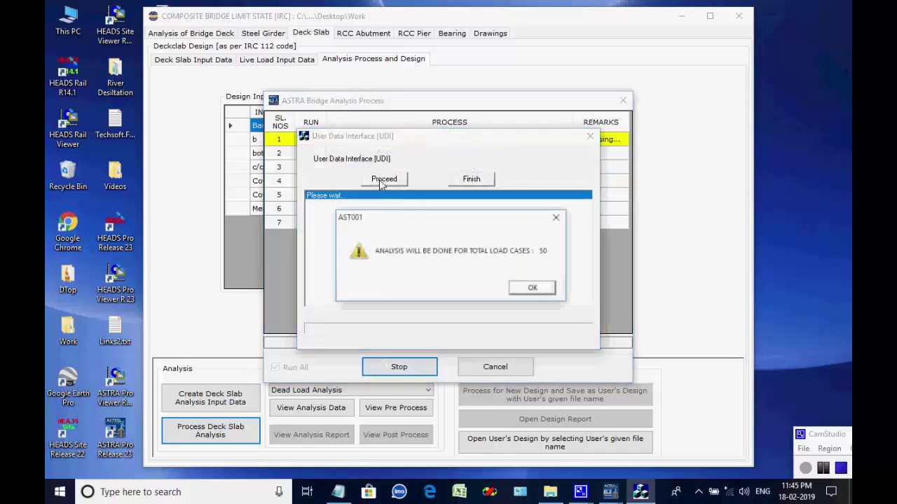
pyautogui.click(533, 290)
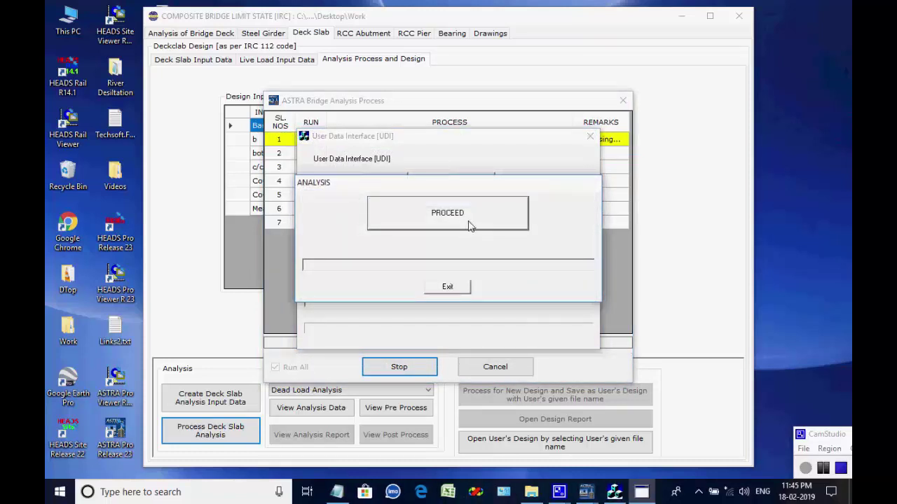
pyautogui.click(469, 225)
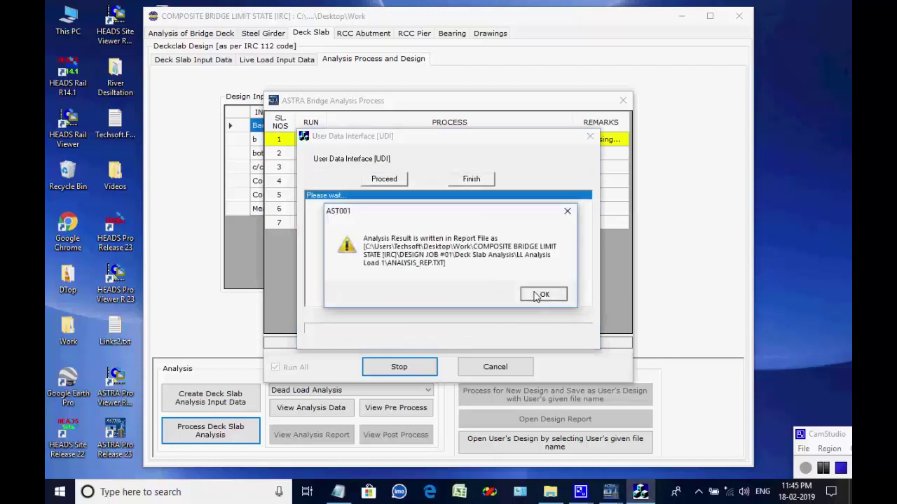
pyautogui.click(534, 293)
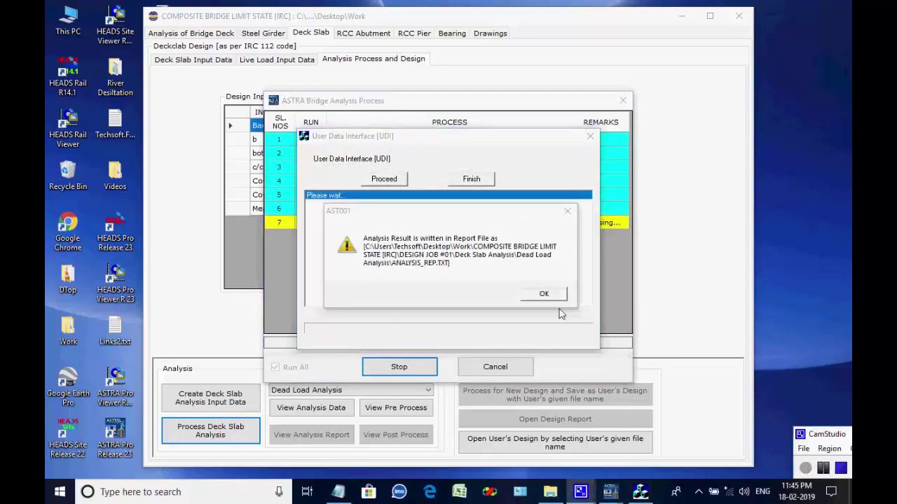
pyautogui.click(543, 293)
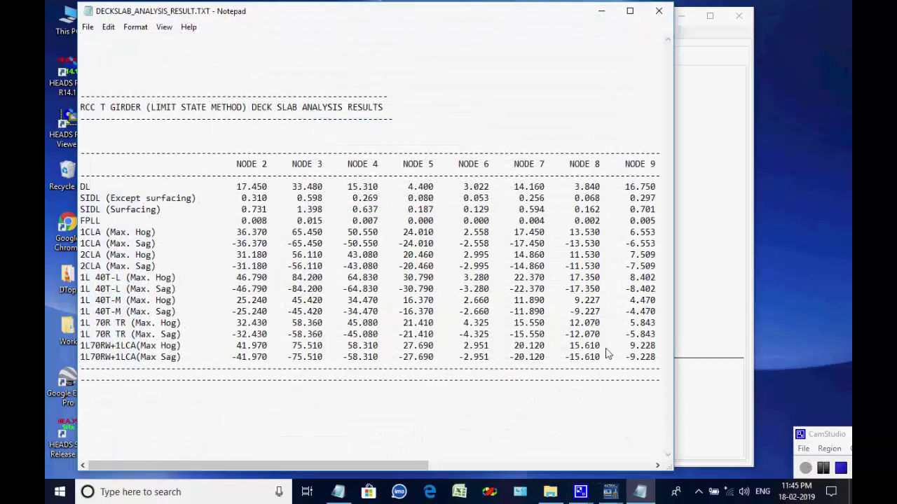
# - Check the deck slab analysis results at all nodes and process a new RCC deck slab design
pyautogui.moveTo(327, 463); pyautogui.dragTo(242, 476)
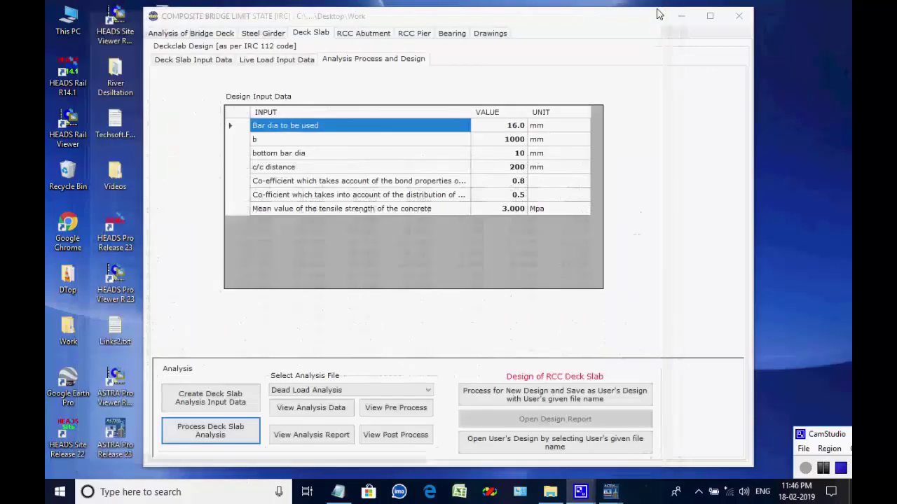
pyautogui.click(540, 398)
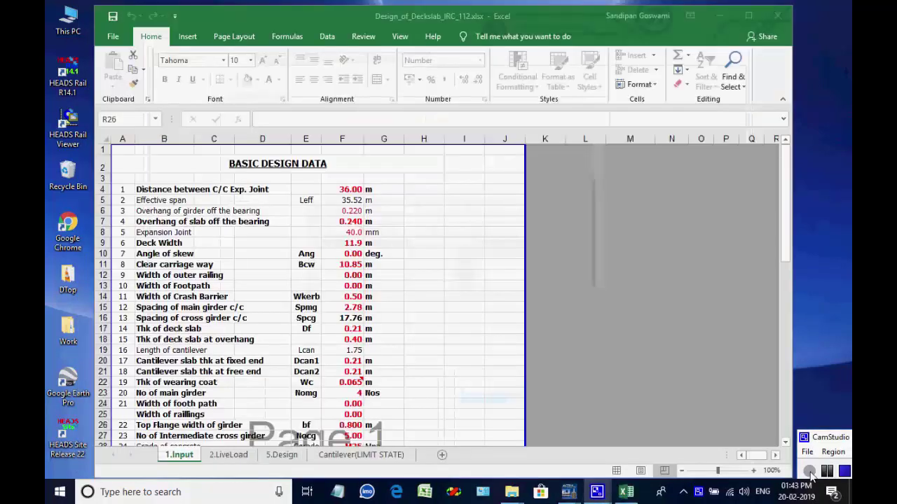
# - Review the deck slab workbook's basic design data and its live load calculations for the 1 Lane and 2 Lane Class A transverse analyses
pyautogui.scroll(-15, 482, 346)
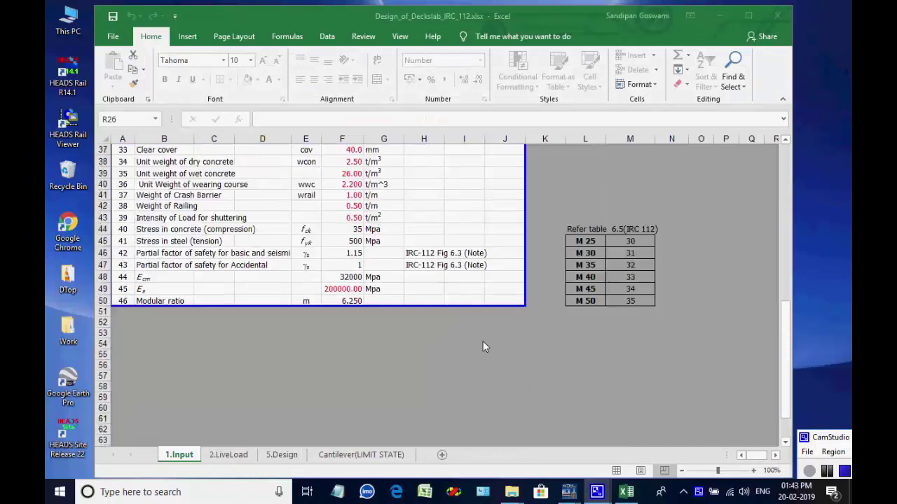
pyautogui.scroll(15, 481, 346)
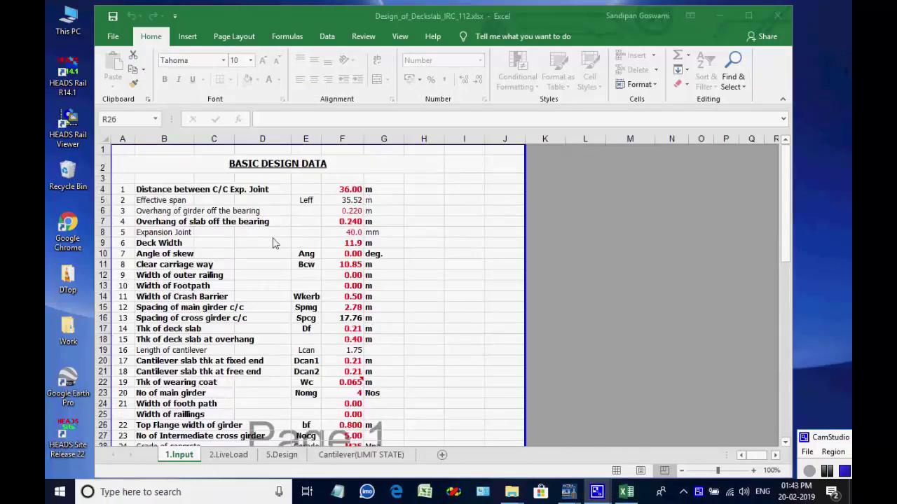
pyautogui.click(235, 457)
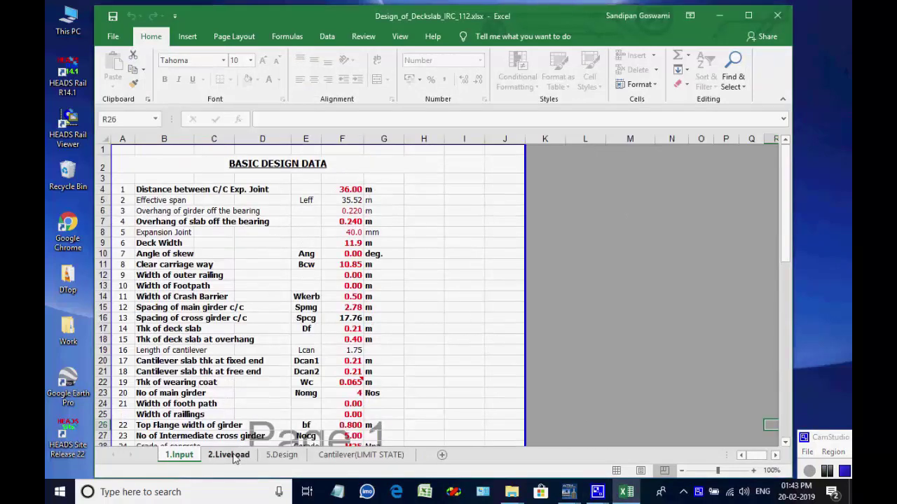
pyautogui.click(236, 456)
pyautogui.scroll(3, 261, 355)
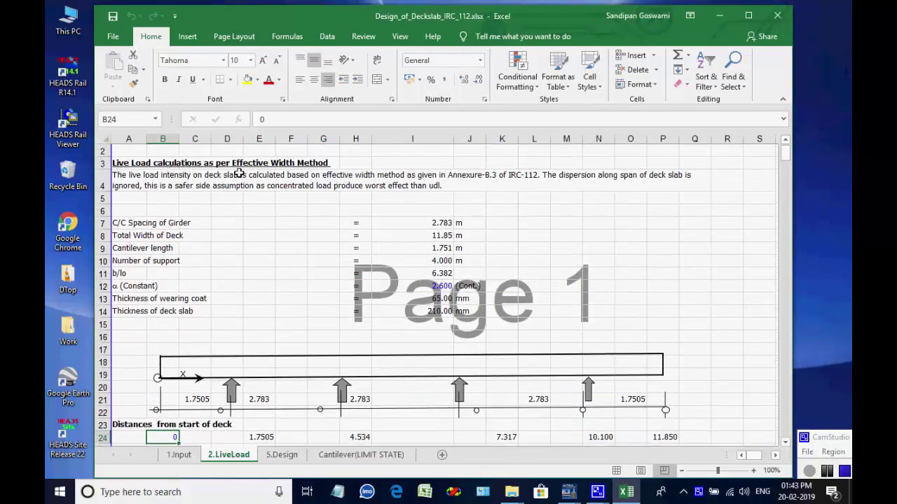
pyautogui.scroll(-4, 451, 273)
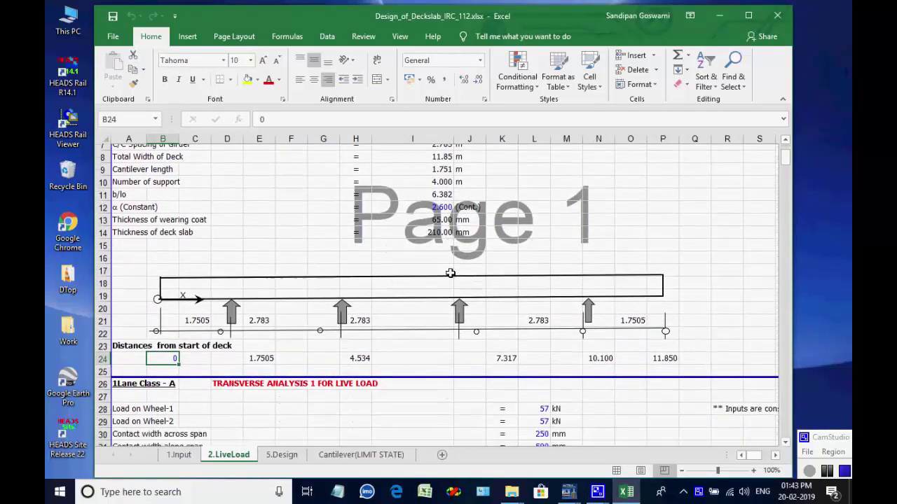
pyautogui.scroll(-8, 451, 273)
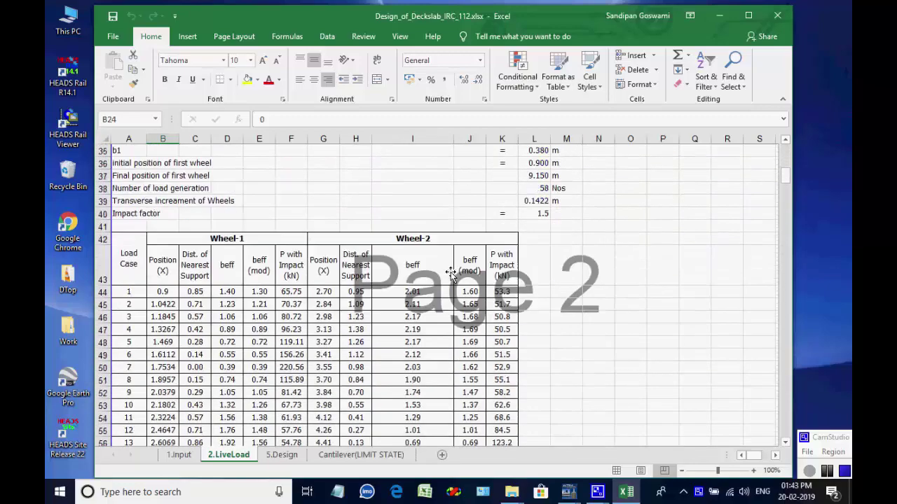
pyautogui.scroll(-13, 450, 273)
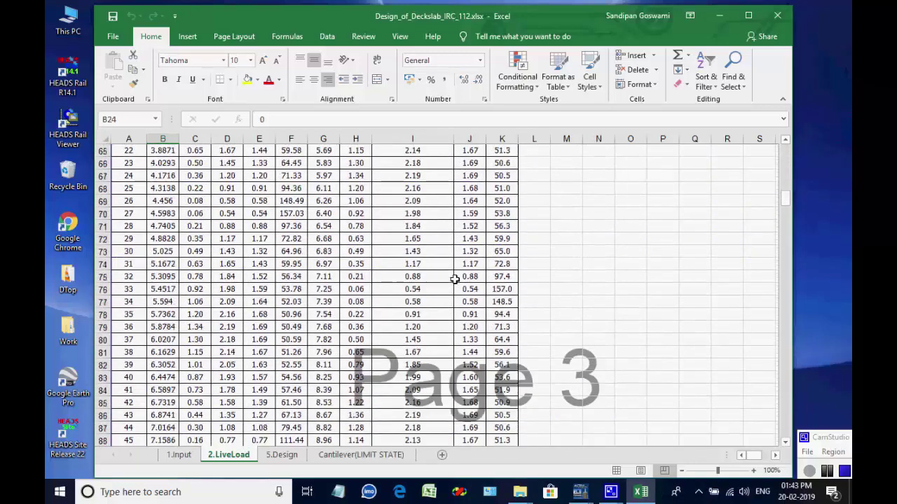
pyautogui.scroll(-8, 462, 293)
pyautogui.scroll(1, 482, 299)
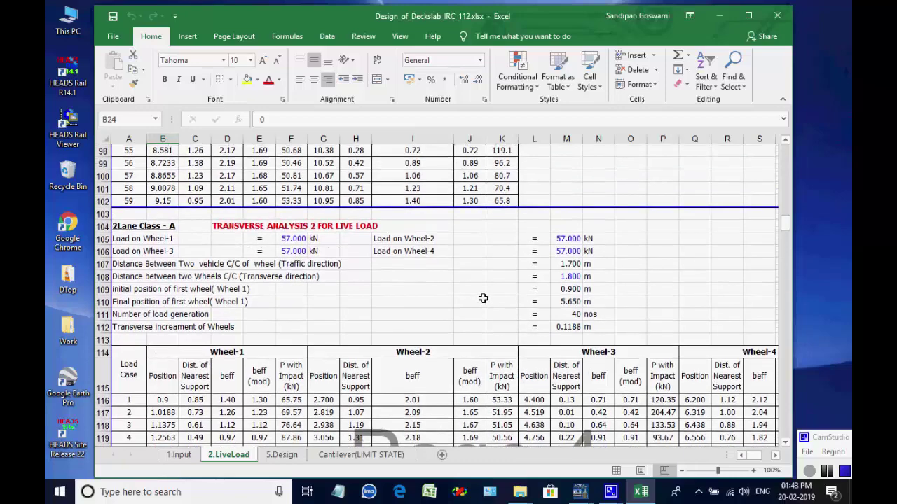
# - Review the deck slab live load calculations for transverse analyses 2 to 6, from 2 Lane Class A through 70RW plus 1 Lane Class A
pyautogui.scroll(-13, 437, 288)
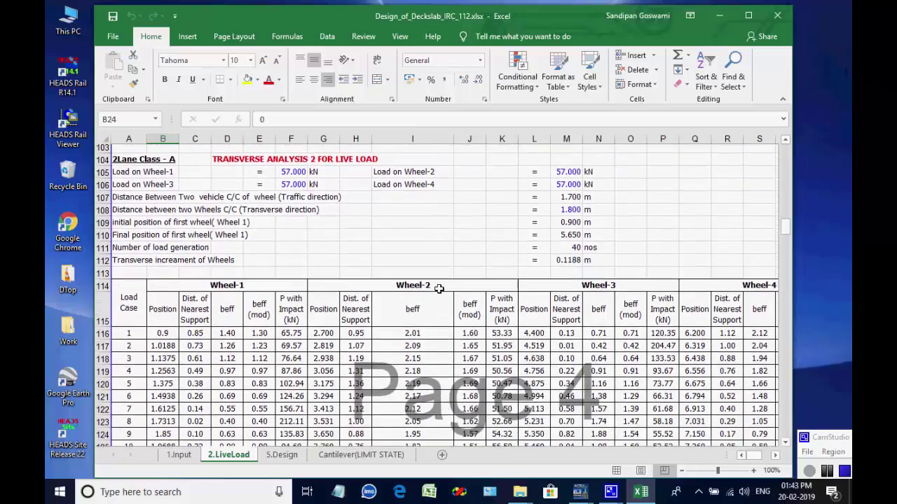
pyautogui.scroll(-15, 448, 288)
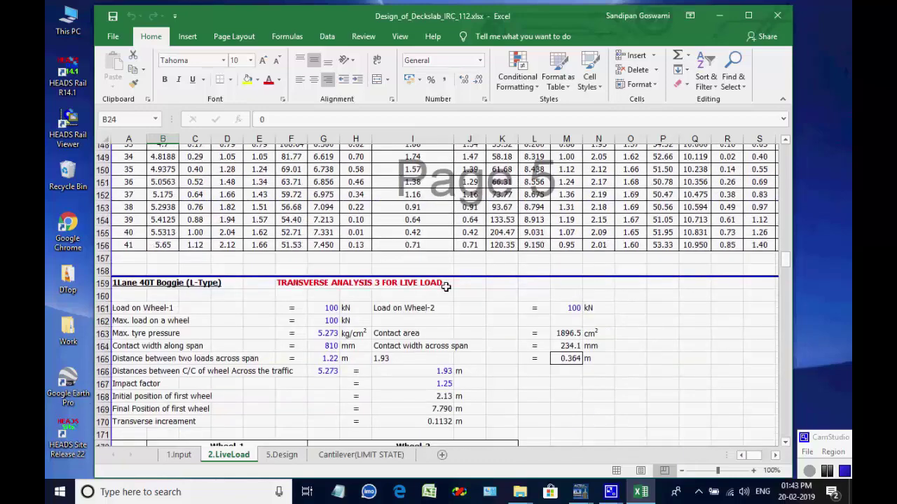
pyautogui.scroll(-20, 455, 295)
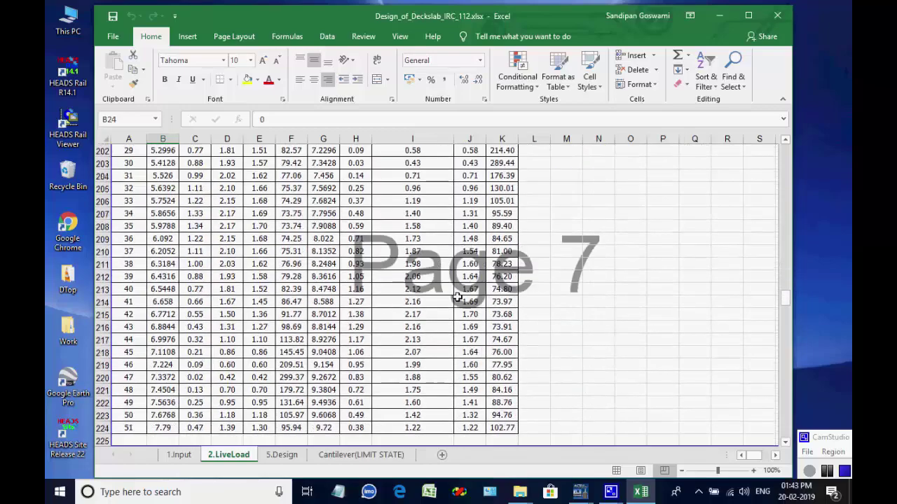
pyautogui.scroll(-17, 462, 301)
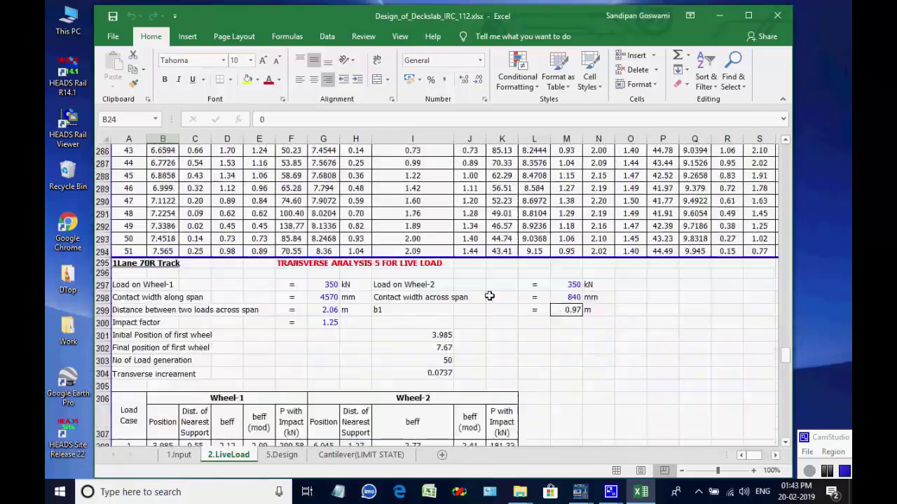
pyautogui.scroll(-18, 489, 298)
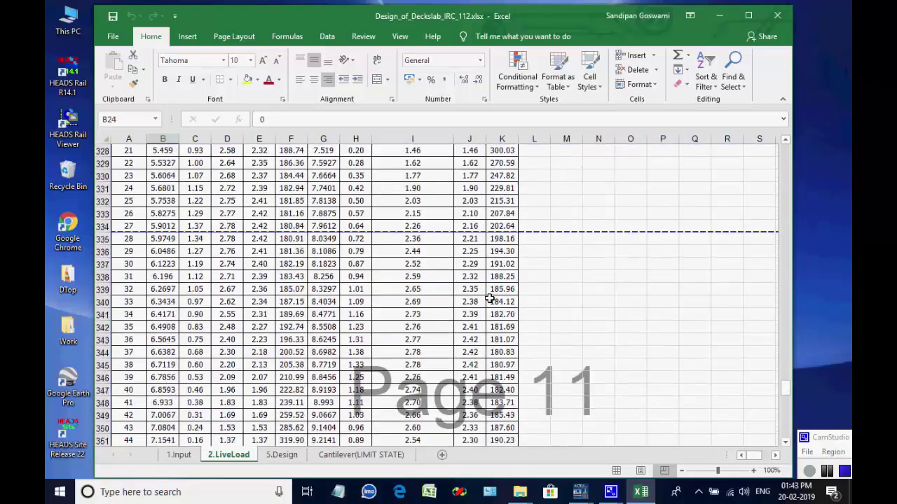
pyautogui.scroll(-7, 489, 300)
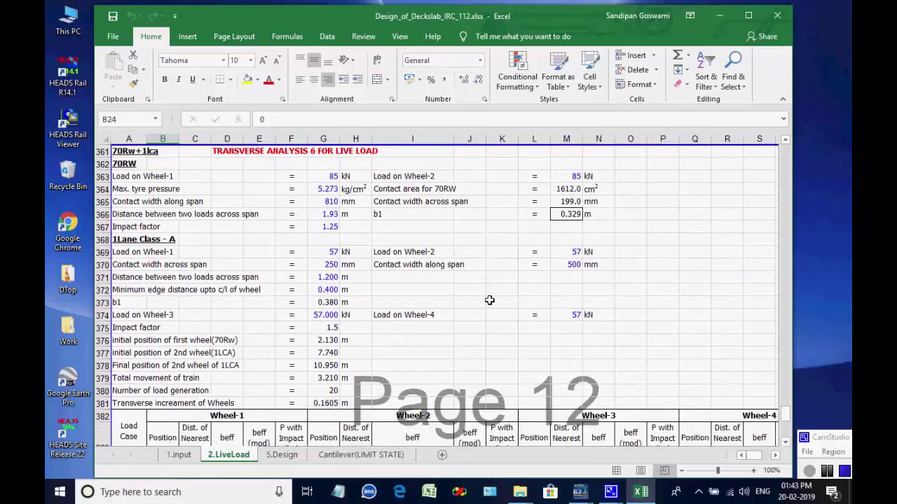
pyautogui.scroll(-5, 489, 300)
pyautogui.scroll(5, 488, 300)
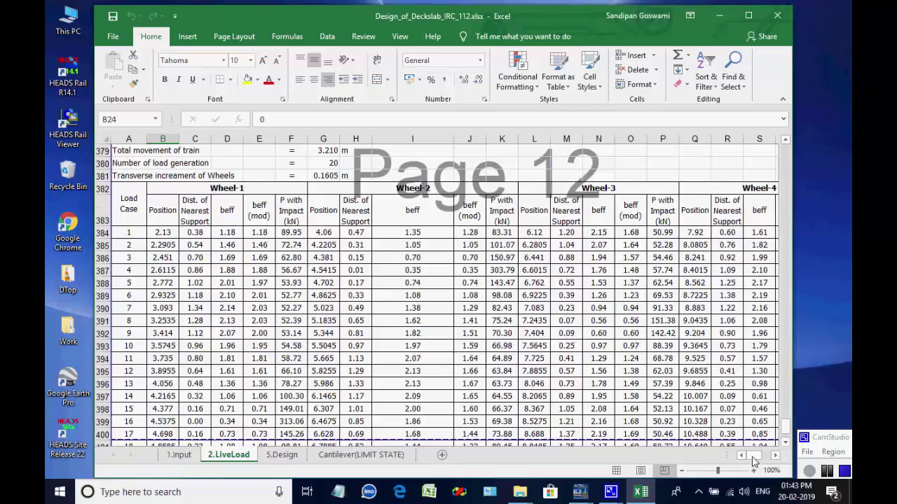
pyautogui.moveTo(756, 460); pyautogui.dragTo(672, 468)
pyautogui.scroll(6, 394, 410)
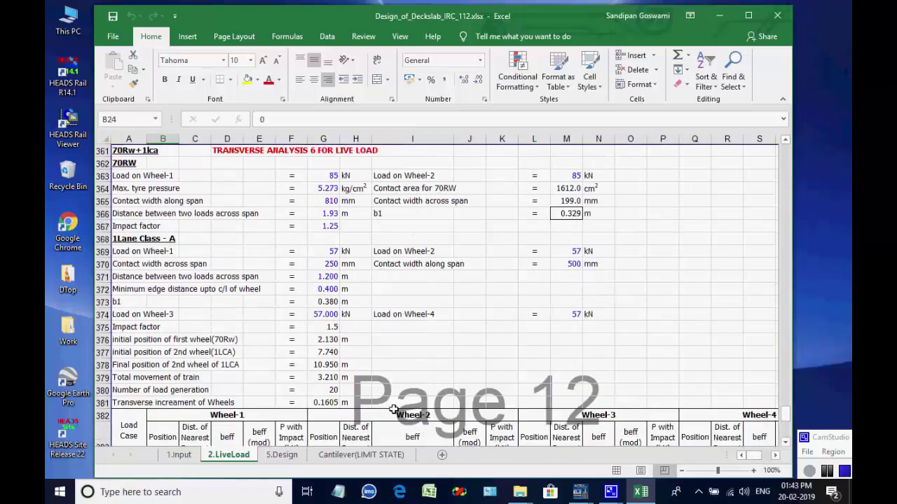
# - Review the deck slab design sheet's analysis models, bending moment summary, ULS and SLS load combinations, and ULS section design
pyautogui.click(283, 454)
pyautogui.scroll(9, 413, 322)
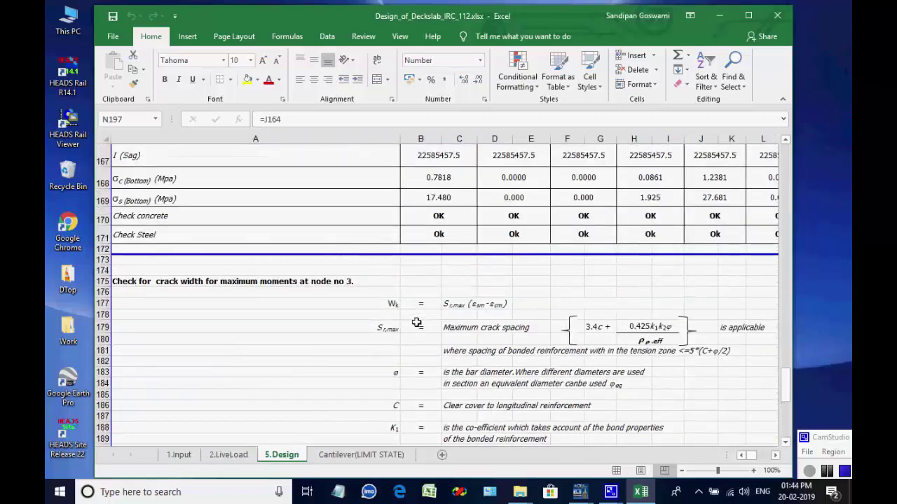
pyautogui.scroll(20, 416, 322)
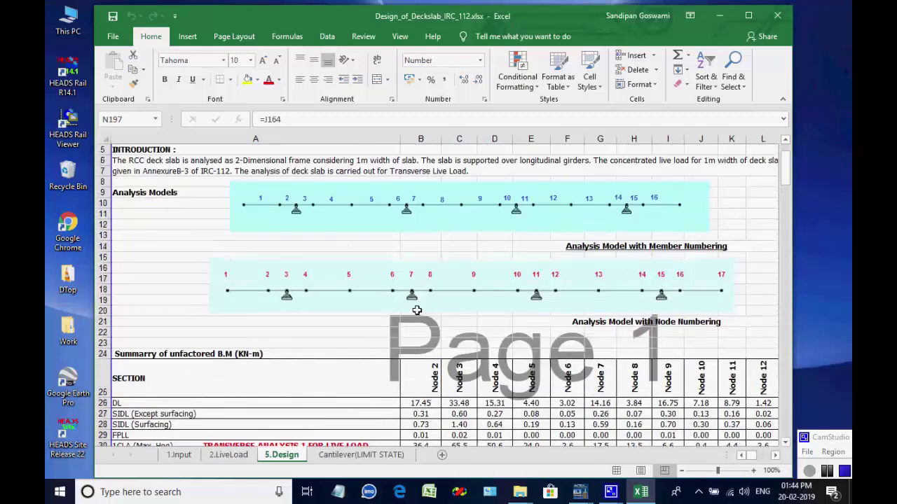
pyautogui.scroll(1, 417, 309)
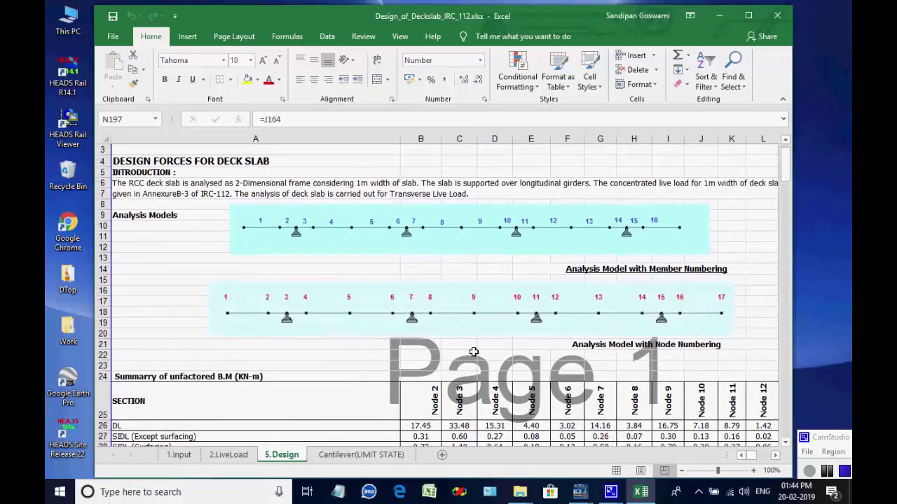
pyautogui.scroll(-12, 473, 352)
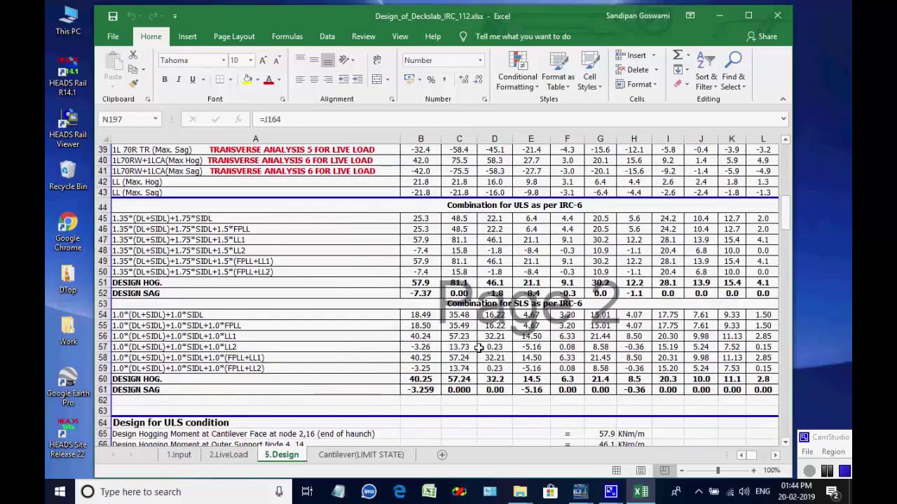
pyautogui.scroll(-4, 478, 348)
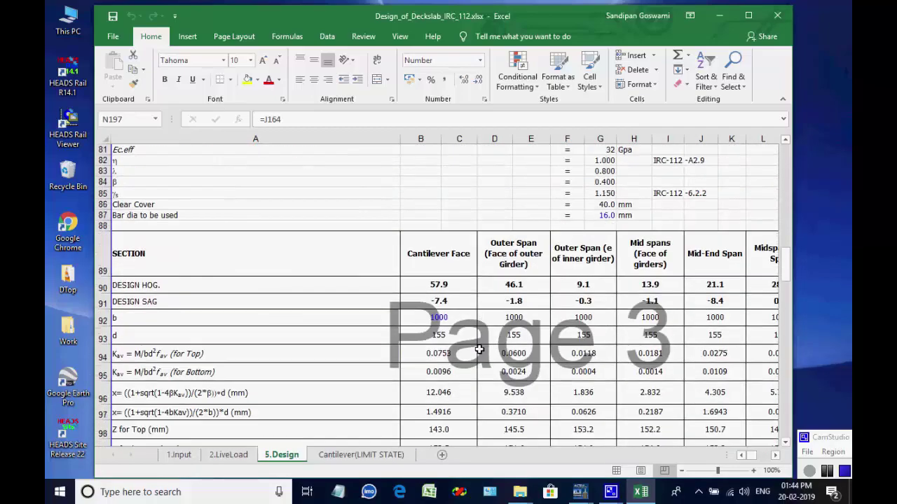
pyautogui.scroll(-8, 480, 349)
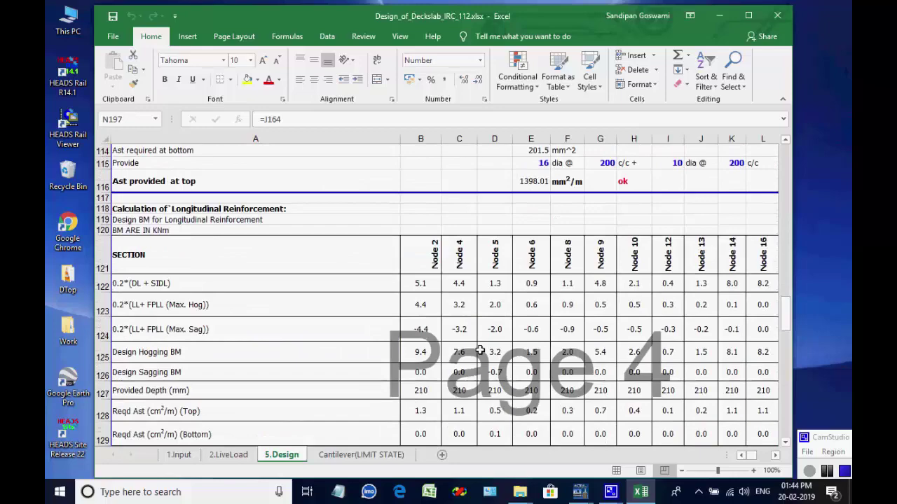
# - Examine the deck slab's main and longitudinal reinforcement calculations, concrete and steel stress checks, and crack width check at node 3
pyautogui.scroll(-3, 479, 350)
pyautogui.scroll(6, 483, 349)
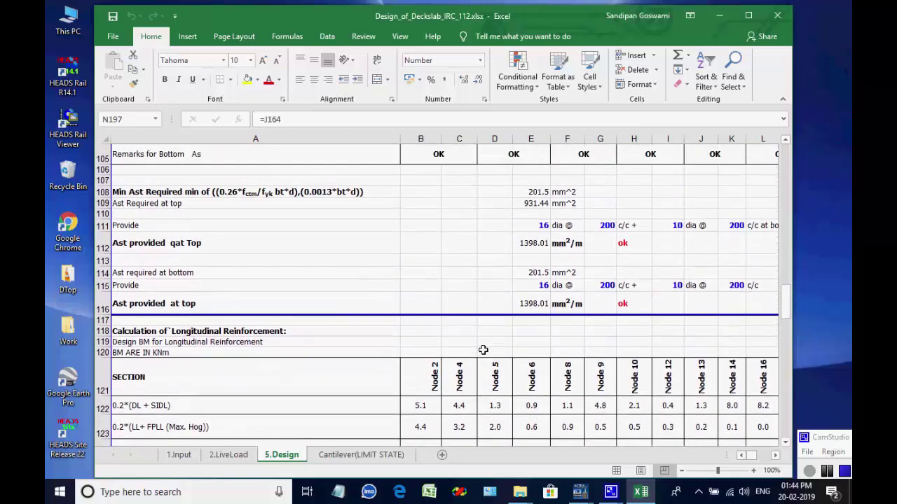
pyautogui.scroll(-4, 482, 350)
pyautogui.scroll(4, 483, 349)
pyautogui.scroll(-8, 486, 349)
pyautogui.scroll(-13, 488, 350)
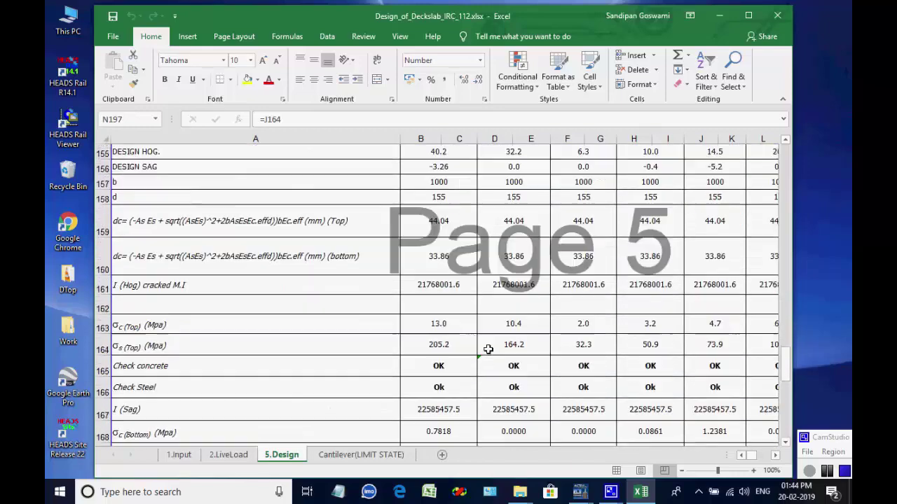
pyautogui.scroll(-2, 491, 349)
pyautogui.scroll(3, 493, 348)
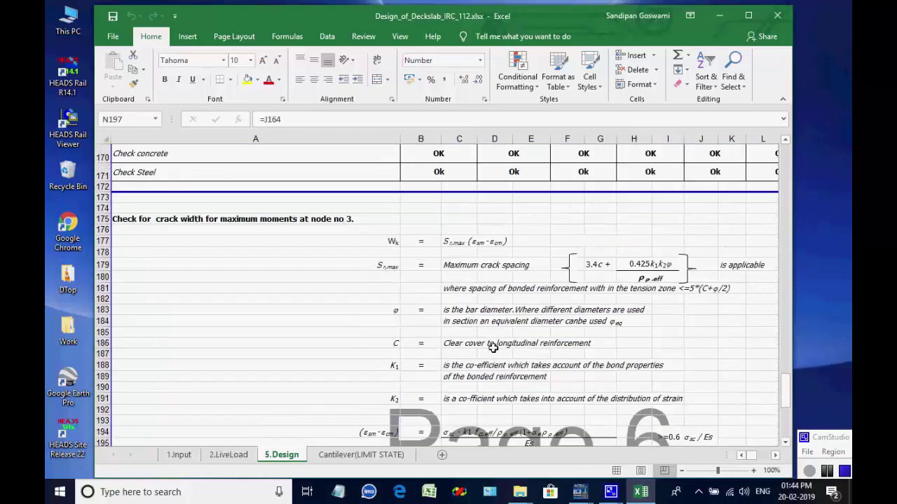
pyautogui.scroll(-15, 493, 348)
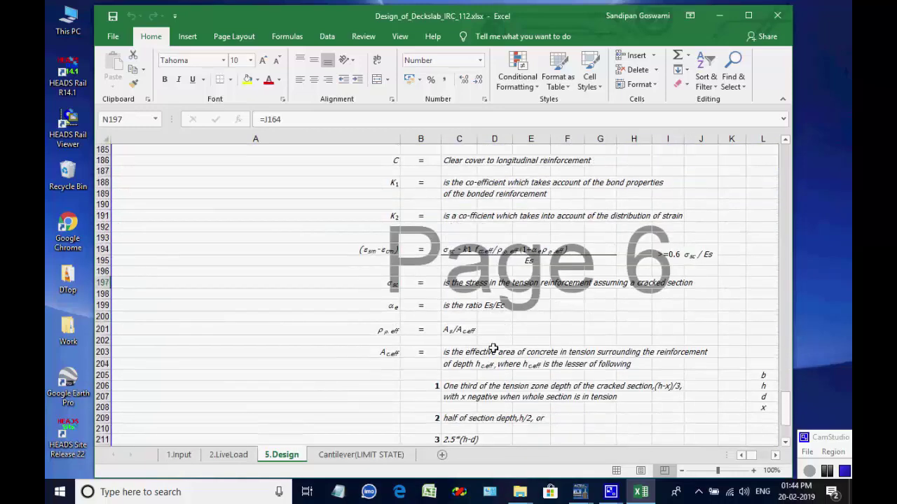
pyautogui.scroll(11, 493, 348)
pyautogui.scroll(6, 536, 310)
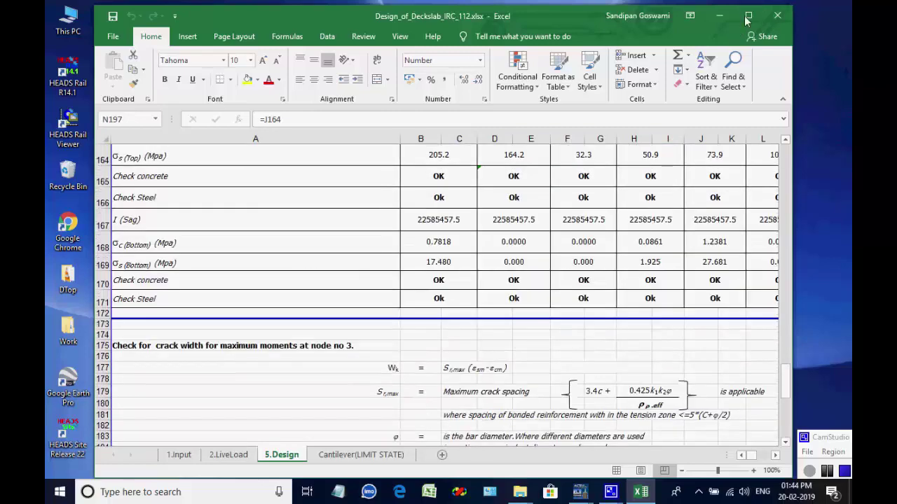
# - Review the limit state design of the transverse slab cantilever and close the deck slab design workbook
pyautogui.click(370, 455)
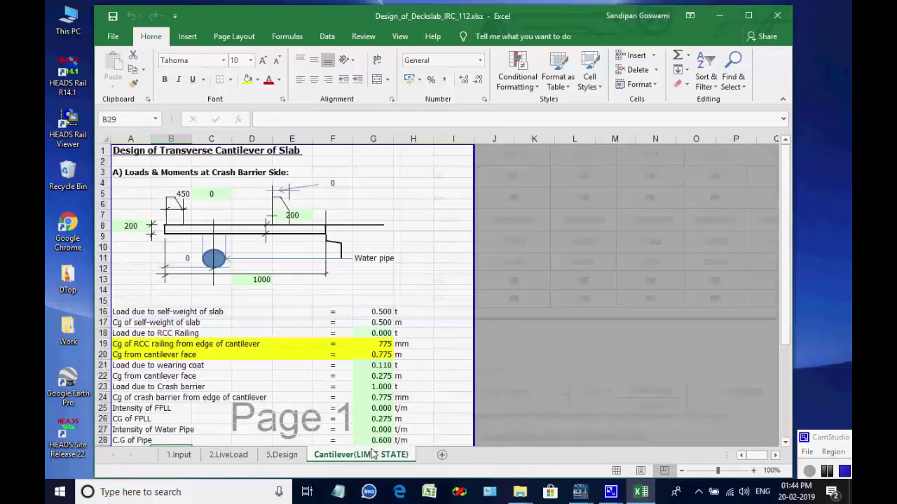
pyautogui.scroll(-2, 376, 262)
pyautogui.scroll(-15, 376, 262)
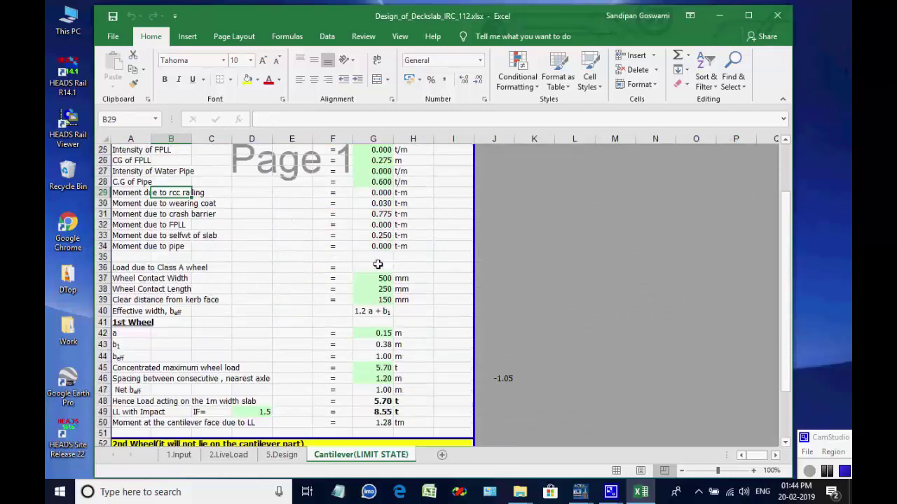
pyautogui.scroll(-1, 378, 259)
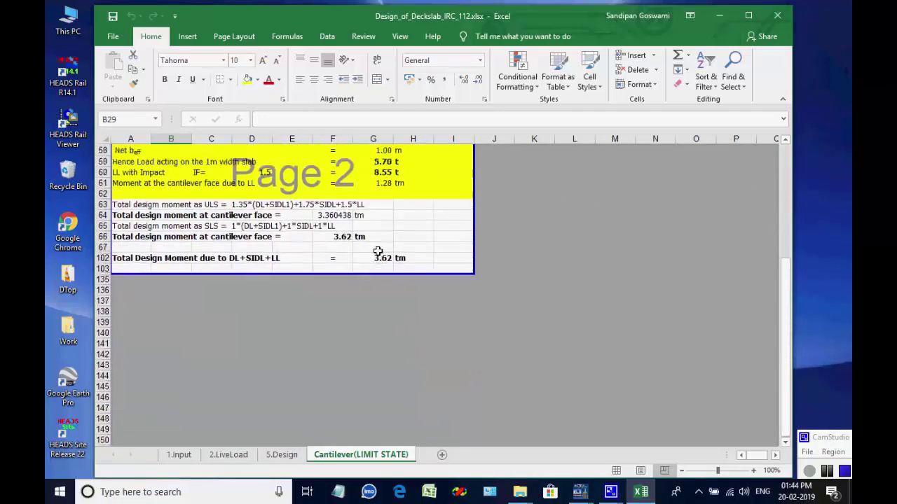
pyautogui.scroll(20, 379, 253)
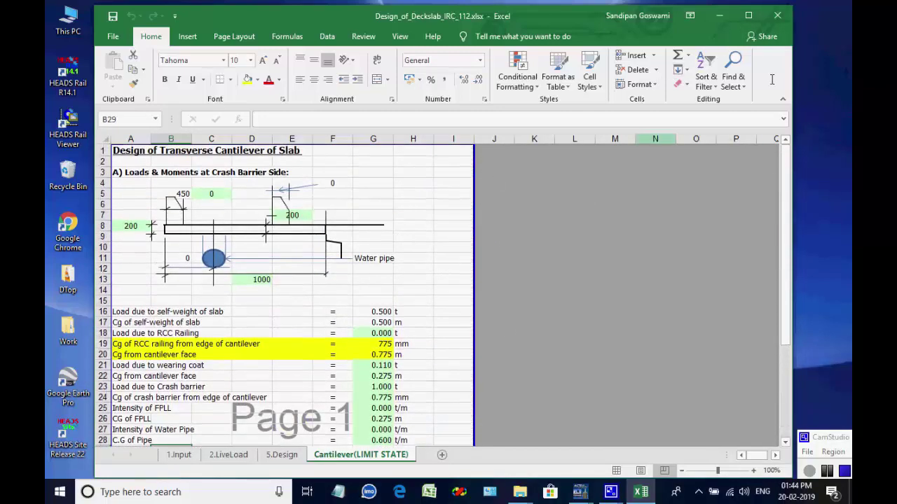
pyautogui.click(777, 15)
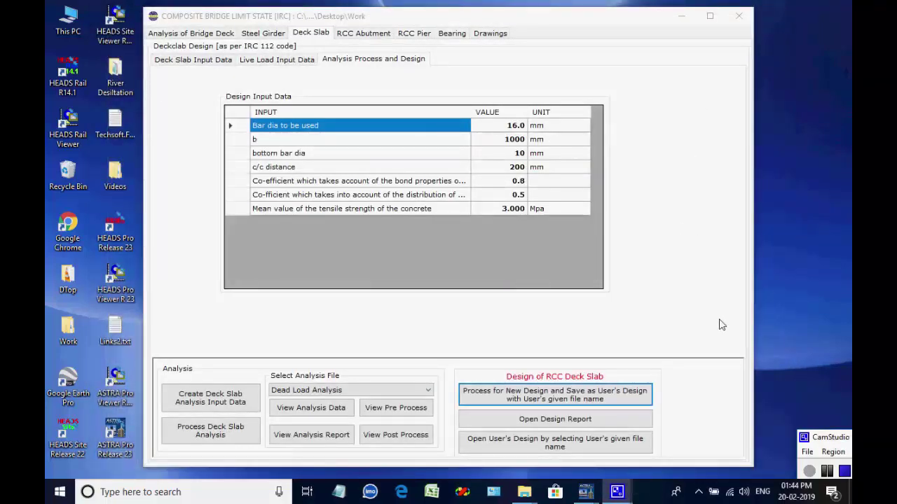
pyautogui.click(845, 473)
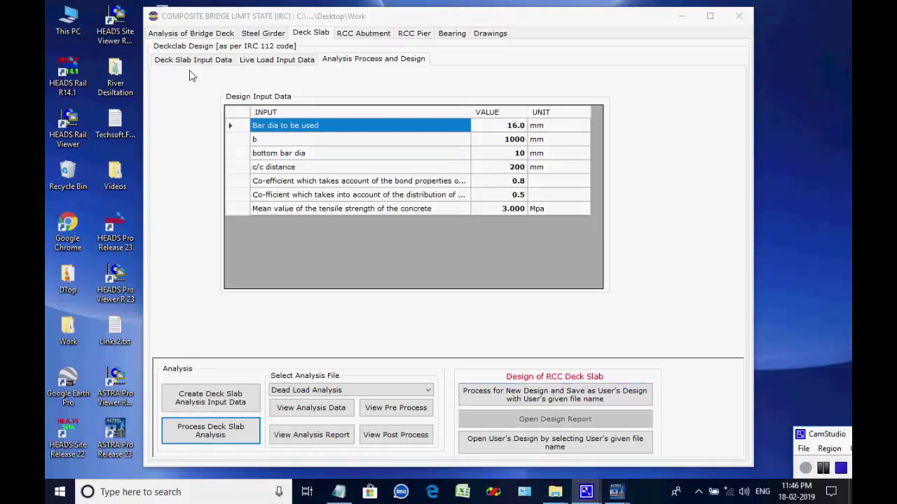
# - Check the input data for the RCC abutment with pile foundation in LSM and process it as a new design
pyautogui.click(365, 33)
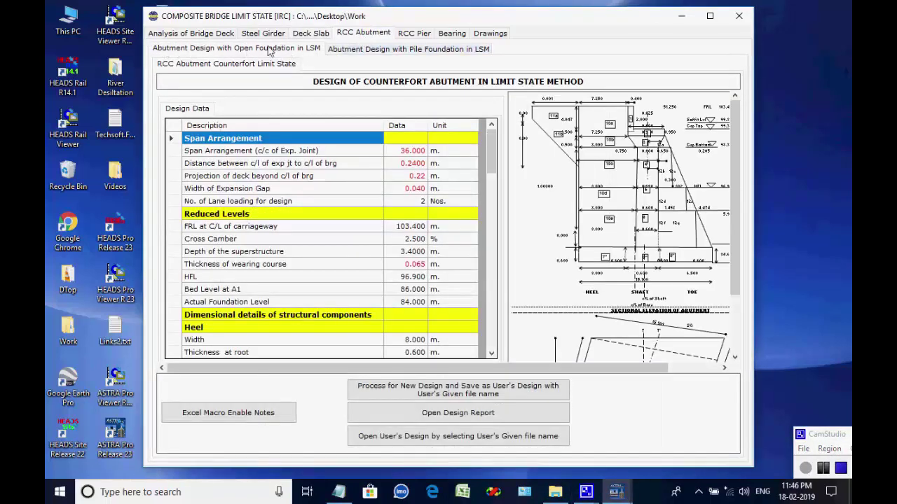
pyautogui.click(414, 51)
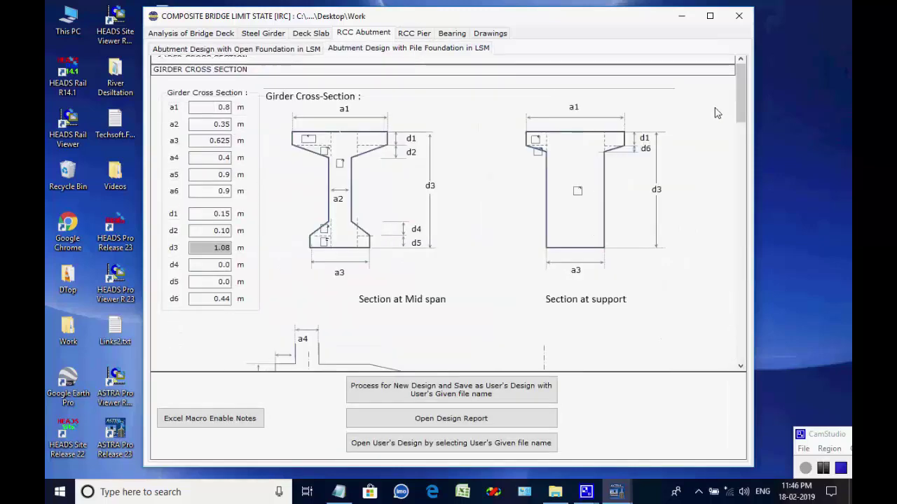
pyautogui.moveTo(740, 105); pyautogui.dragTo(751, 345)
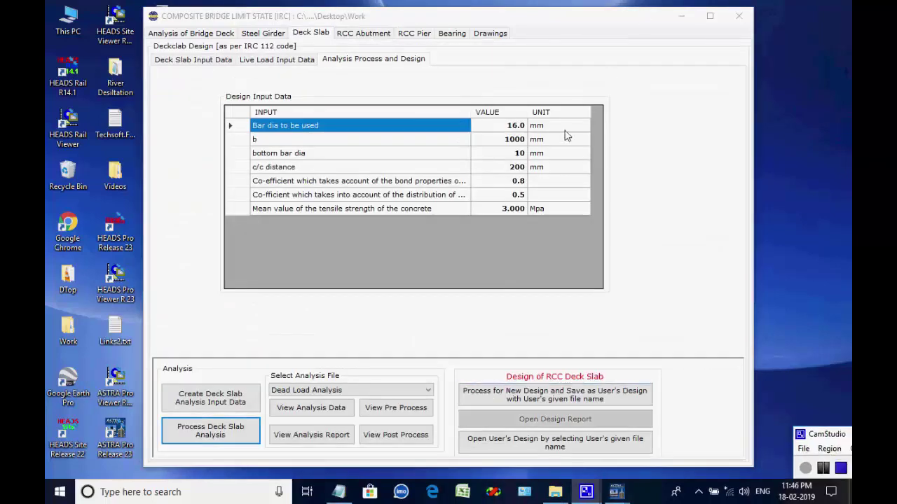
pyautogui.click(368, 35)
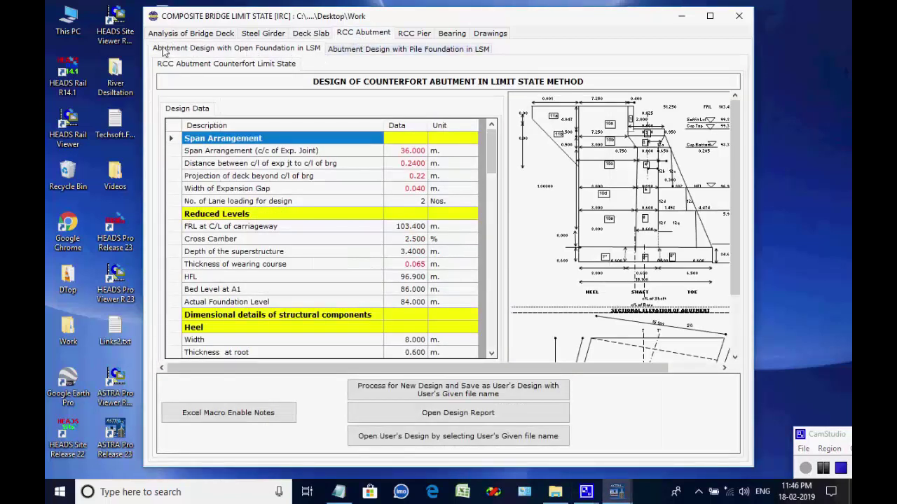
pyautogui.click(415, 52)
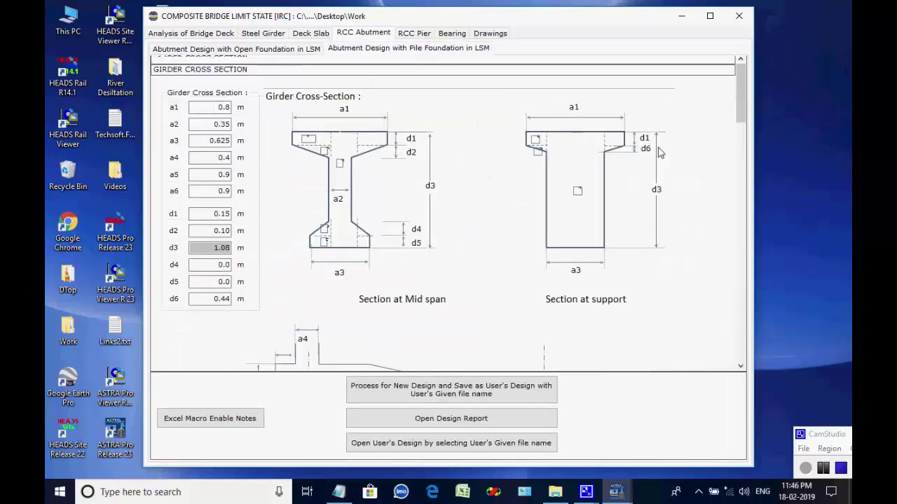
pyautogui.moveTo(740, 100); pyautogui.dragTo(751, 294)
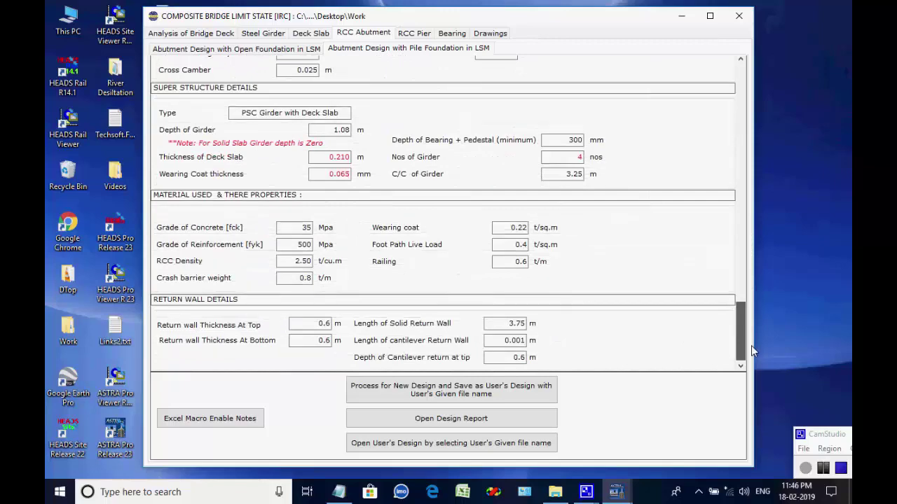
pyautogui.moveTo(743, 343); pyautogui.dragTo(739, 94)
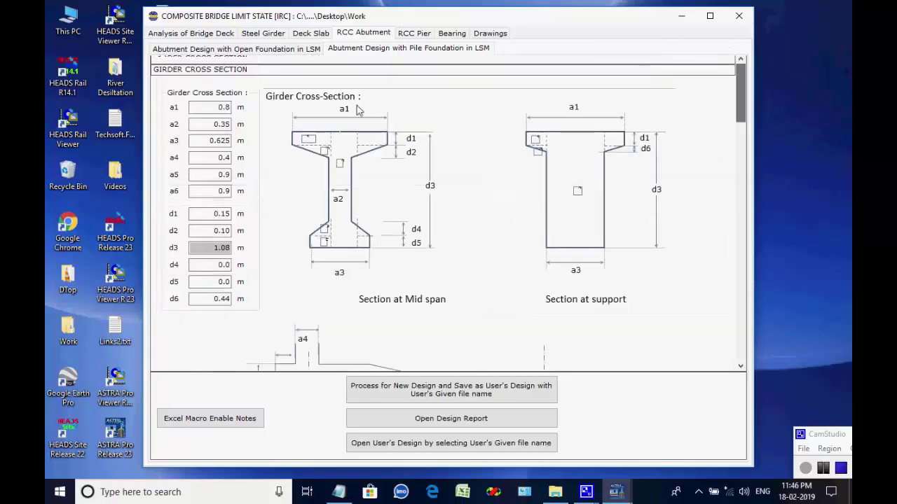
pyautogui.click(427, 395)
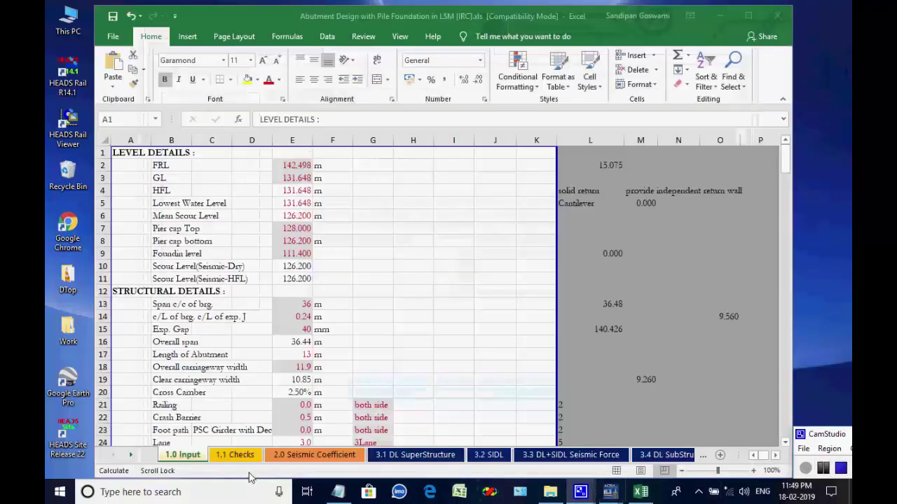
# - Review the abutment workbook's checks, seismic coefficient, superstructure and substructure dead load, SIDL and seismic force sheets
pyautogui.click(239, 458)
pyautogui.click(247, 459)
pyautogui.click(312, 456)
pyautogui.click(394, 456)
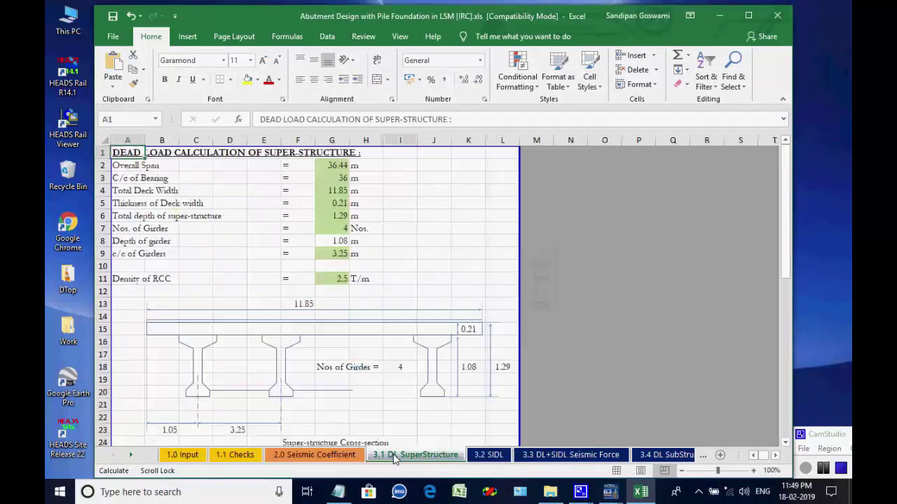
pyautogui.click(487, 456)
pyautogui.click(559, 456)
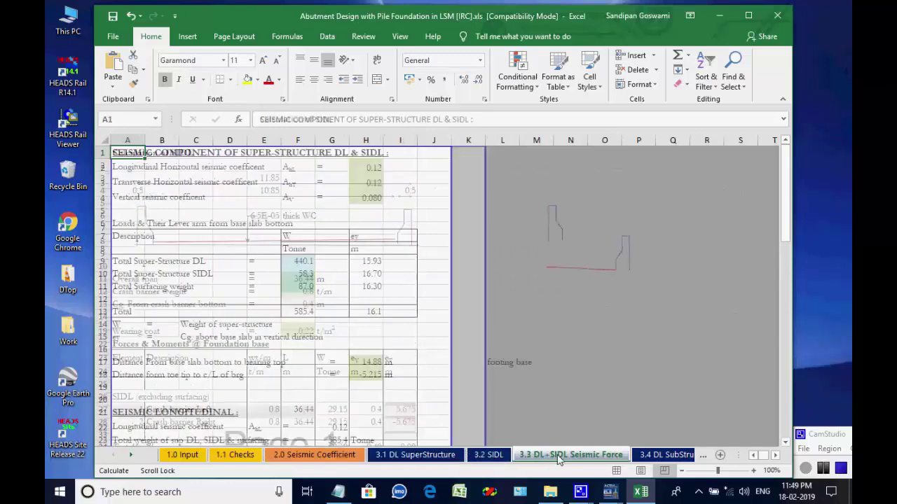
pyautogui.click(655, 456)
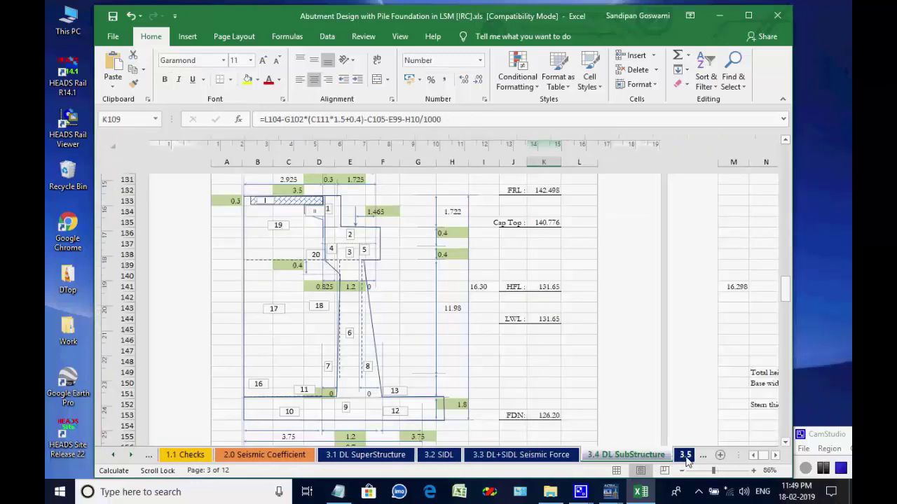
pyautogui.click(688, 456)
# - Look through the abutment's live load, live load seismic, special vehicle and horizontal force sheets
pyautogui.click(669, 456)
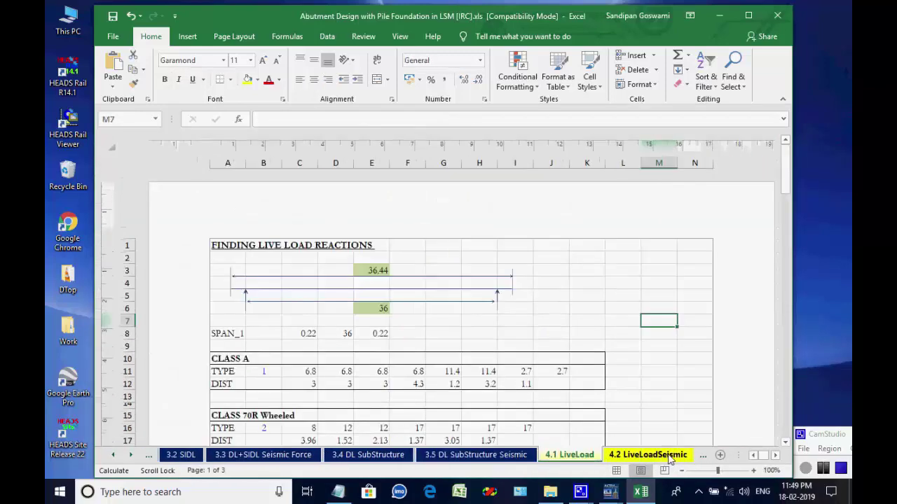
pyautogui.click(670, 456)
pyautogui.click(131, 456)
pyautogui.click(131, 456)
pyautogui.click(131, 456)
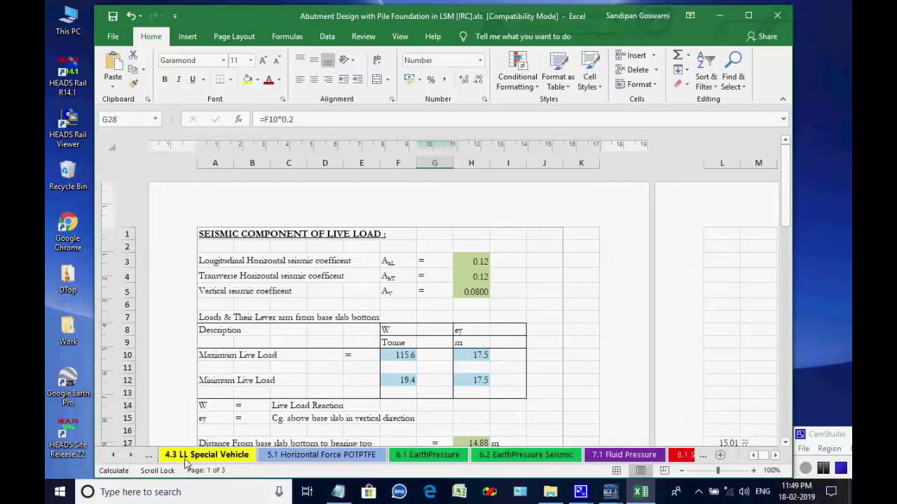
pyautogui.click(205, 457)
pyautogui.click(380, 457)
# - View the static and seismic earth pressure, fluid pressure and foundation force summary sheets
pyautogui.click(424, 455)
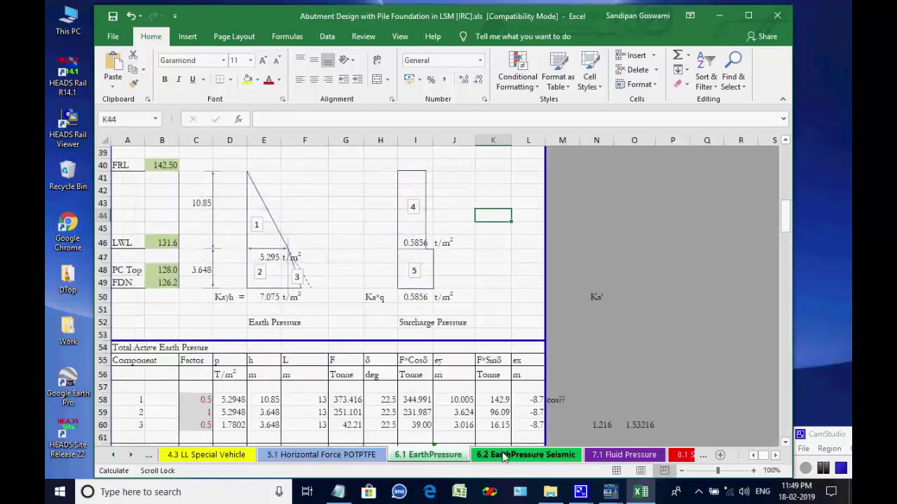
pyautogui.click(559, 457)
pyautogui.click(622, 455)
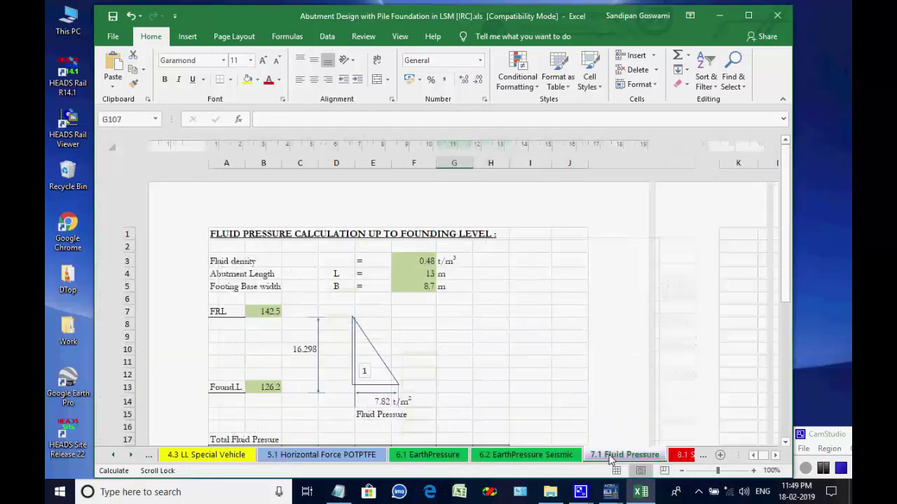
pyautogui.click(683, 456)
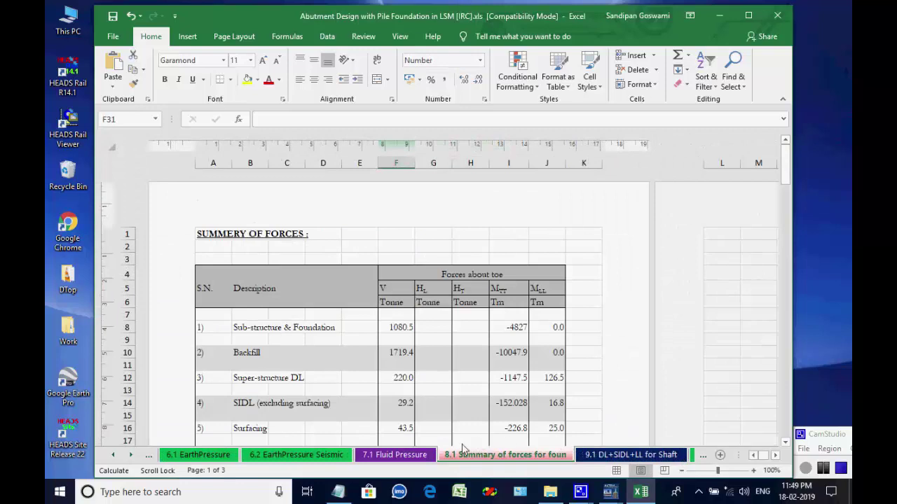
# - Return to the live load sheets and examine the longitudinal horizontal force calculation for the fixed-bearing abutment from its beginning
pyautogui.click(111, 456)
pyautogui.click(111, 455)
pyautogui.click(110, 455)
pyautogui.click(110, 456)
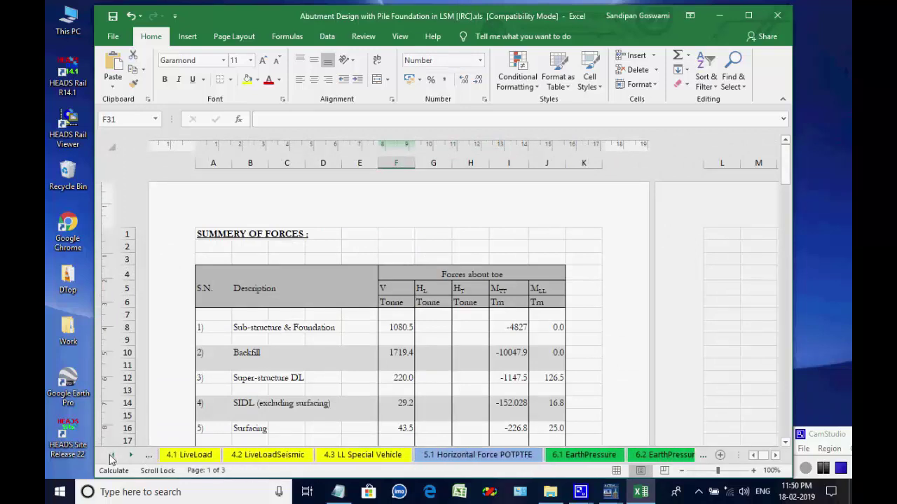
pyautogui.click(111, 455)
pyautogui.click(111, 455)
pyautogui.click(403, 455)
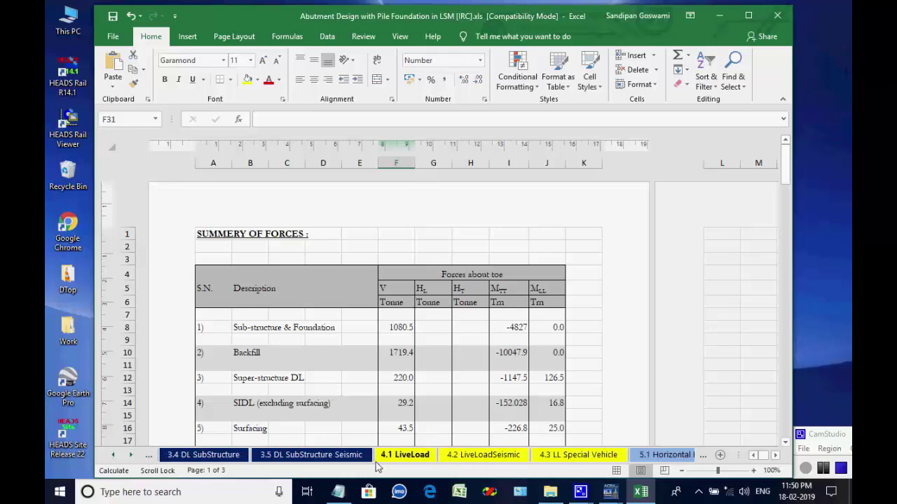
pyautogui.click(483, 455)
pyautogui.click(534, 455)
pyautogui.click(641, 456)
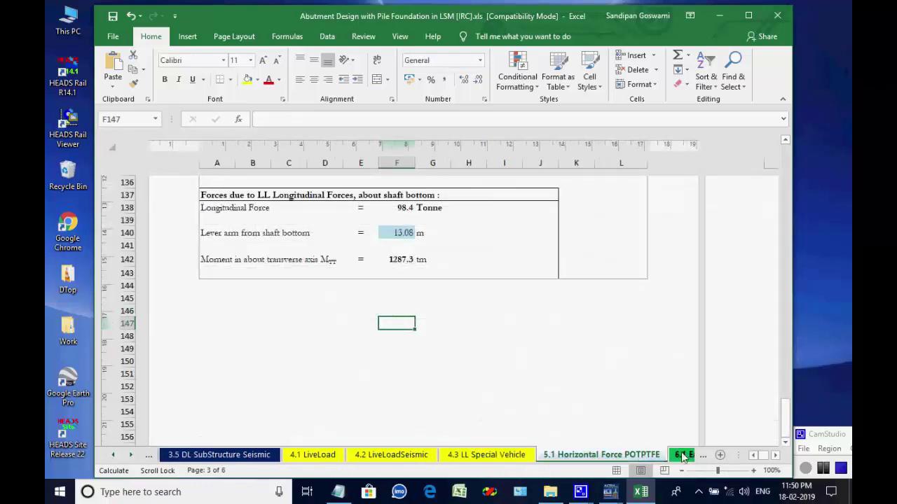
pyautogui.scroll(20, 576, 362)
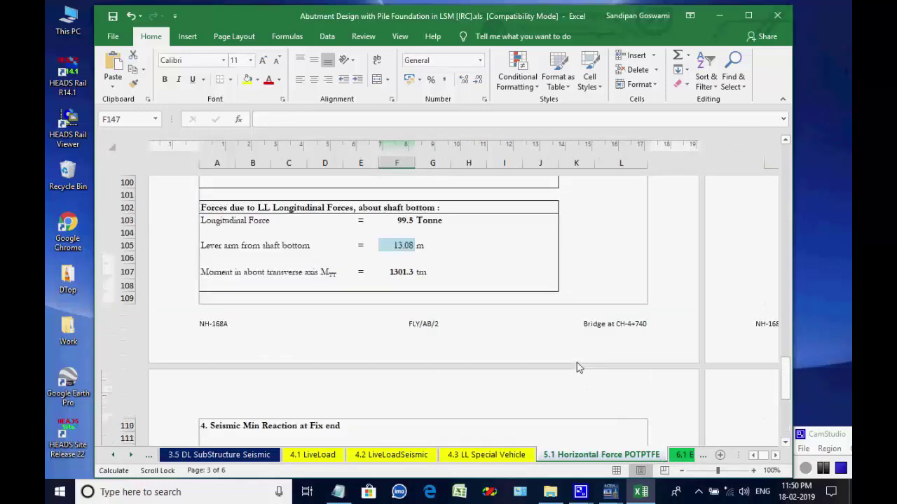
pyautogui.moveTo(787, 304); pyautogui.dragTo(784, 168)
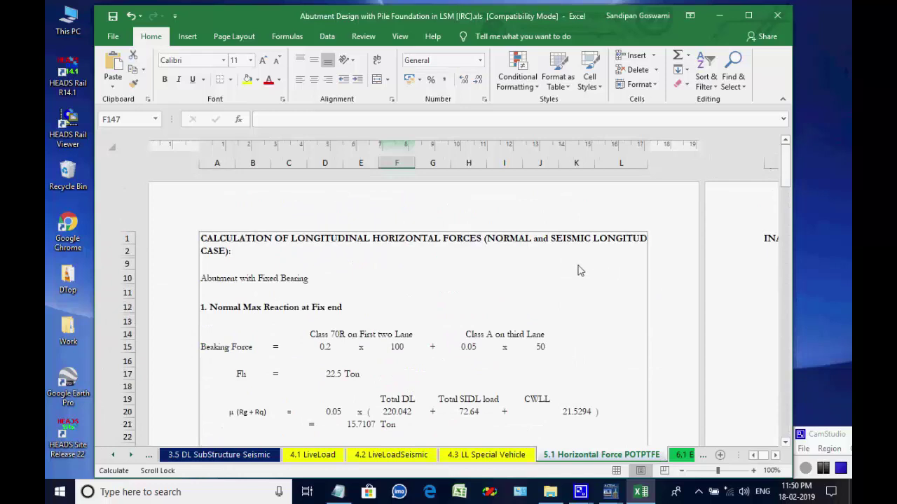
# - Revisit the earth pressure, seismic earth pressure and fluid pressure calculations up to the summary of forces for the foundation
pyautogui.click(130, 456)
pyautogui.click(129, 456)
pyautogui.click(129, 456)
pyautogui.click(129, 456)
pyautogui.click(190, 455)
pyautogui.click(272, 455)
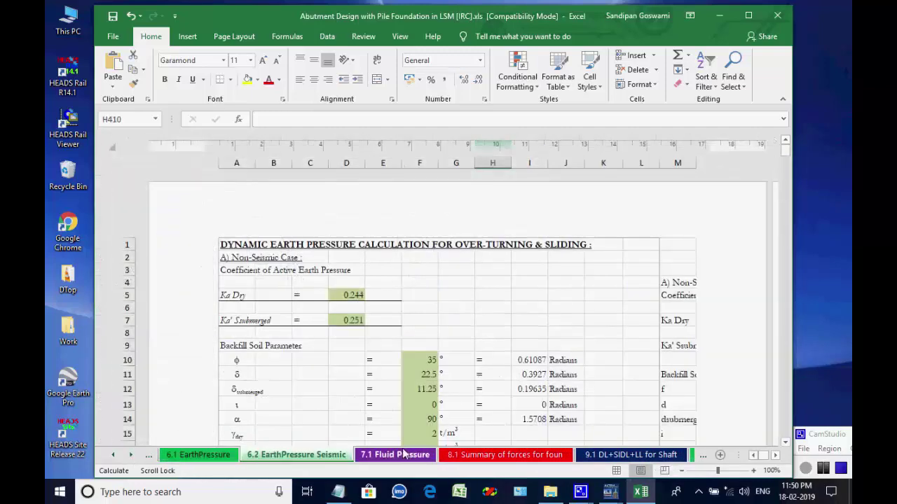
pyautogui.click(405, 454)
pyautogui.click(467, 459)
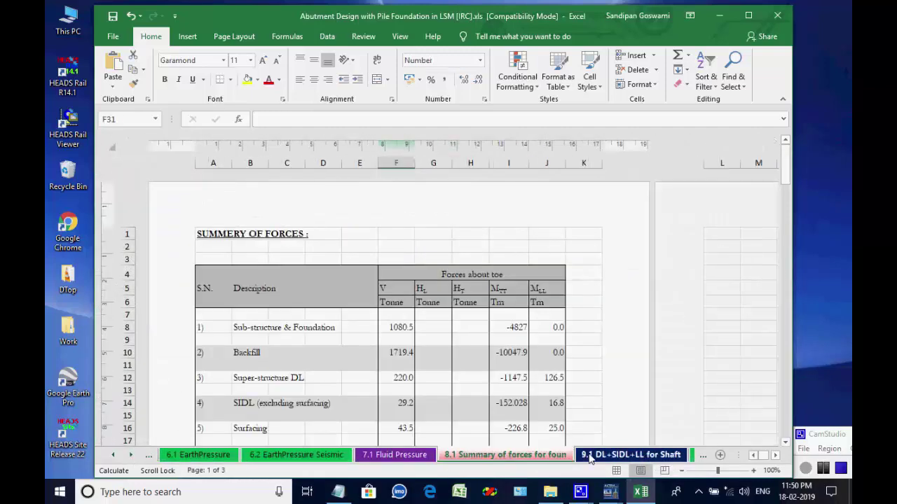
# - Review the shaft's unfactored dead and live loads, earth and fluid pressure calculations, and summary of shaft forces
pyautogui.click(599, 456)
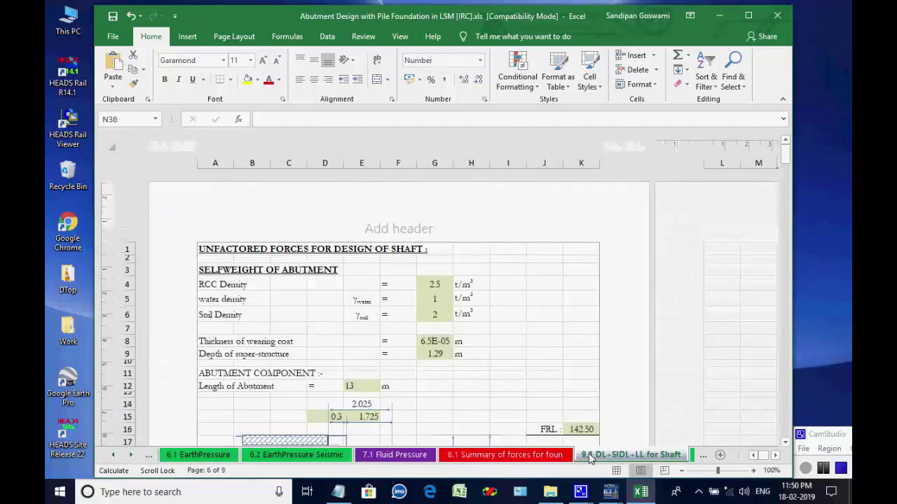
pyautogui.click(692, 457)
pyautogui.click(664, 457)
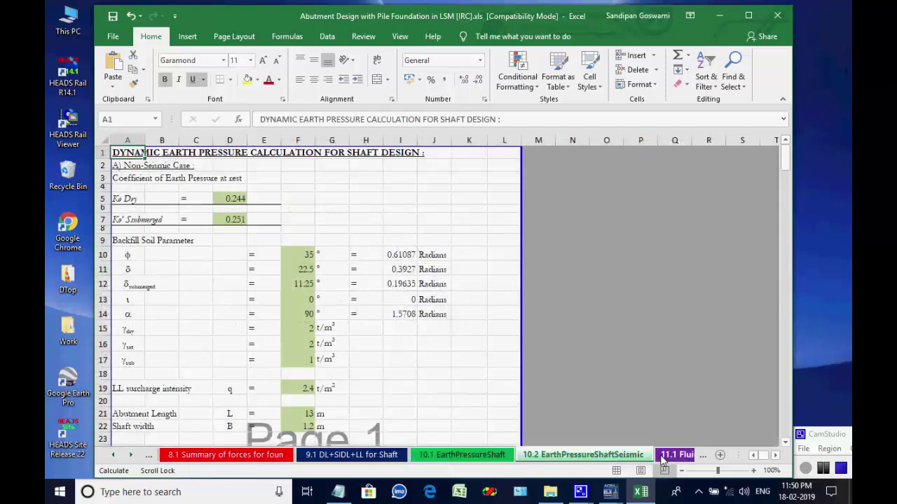
pyautogui.click(677, 457)
pyautogui.click(676, 456)
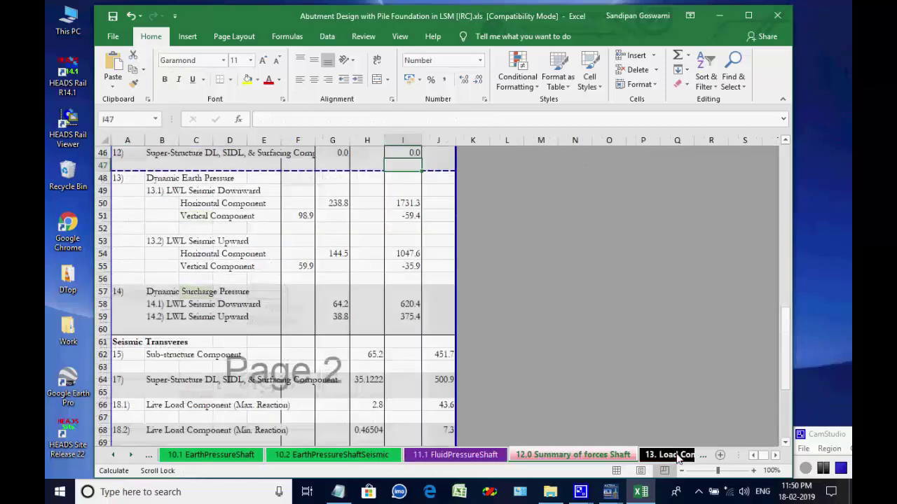
# - Review the load combination index, pile vertical capacity combinations and check, and the pile design sheets
pyautogui.click(678, 457)
pyautogui.click(677, 457)
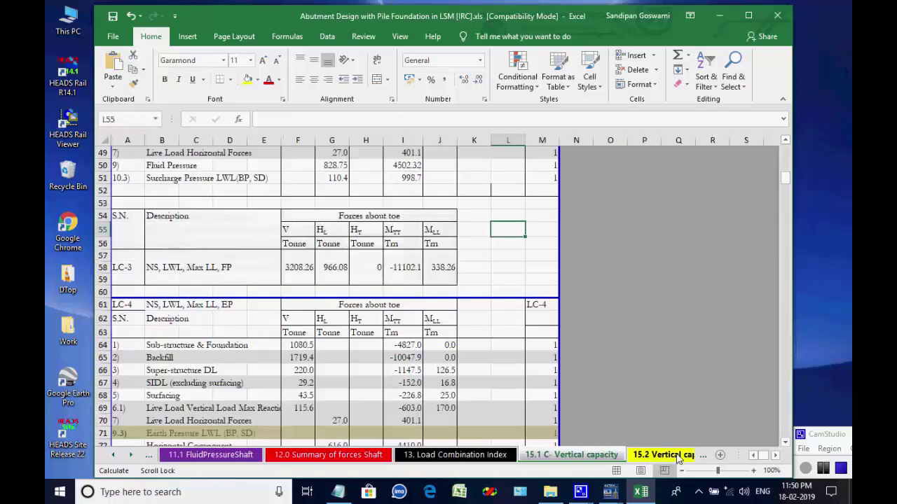
pyautogui.click(677, 456)
pyautogui.click(678, 457)
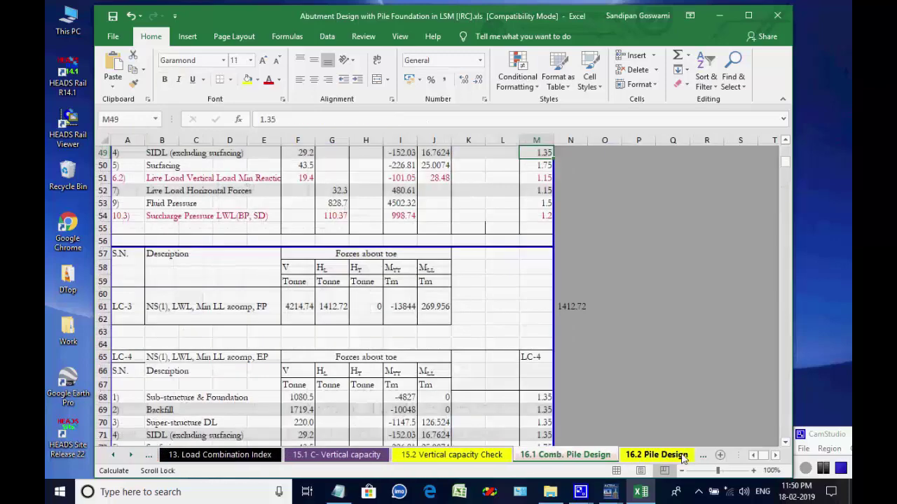
pyautogui.click(681, 457)
# - Examine the pile cap design sheets, including the longitudinal bending design and the P Shear sheet
pyautogui.click(680, 456)
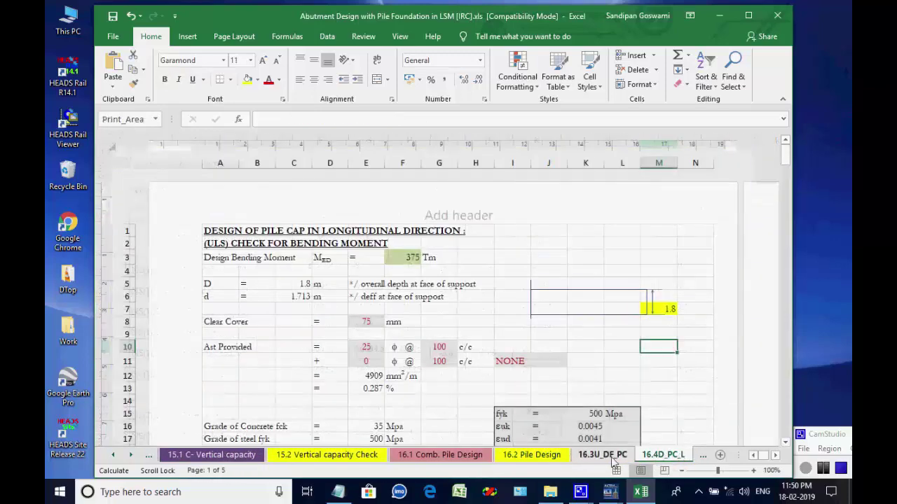
pyautogui.click(612, 459)
pyautogui.click(130, 455)
pyautogui.click(128, 457)
pyautogui.click(128, 457)
pyautogui.click(175, 455)
pyautogui.click(245, 455)
# - Review the abutment shaft's ULS load combinations and design, SLS load combinations, and SLS force summary at the shaft bottom
pyautogui.click(347, 455)
pyautogui.click(482, 455)
pyautogui.click(585, 457)
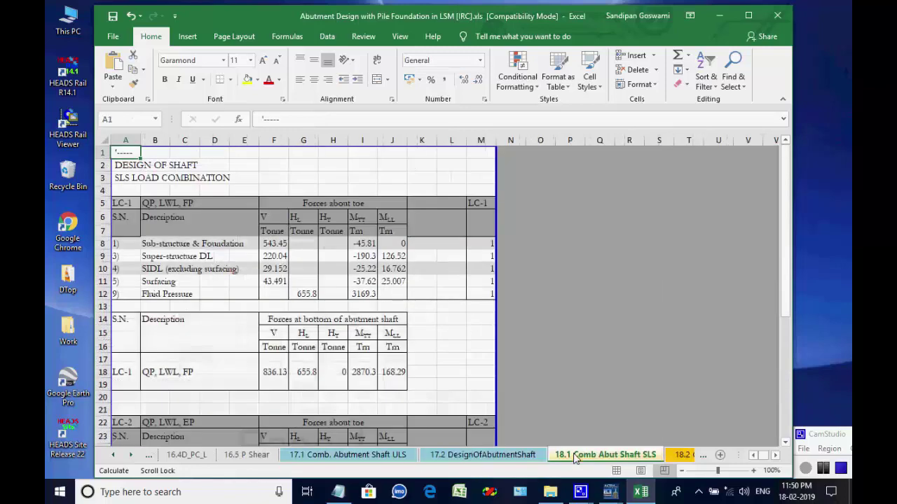
pyautogui.click(674, 455)
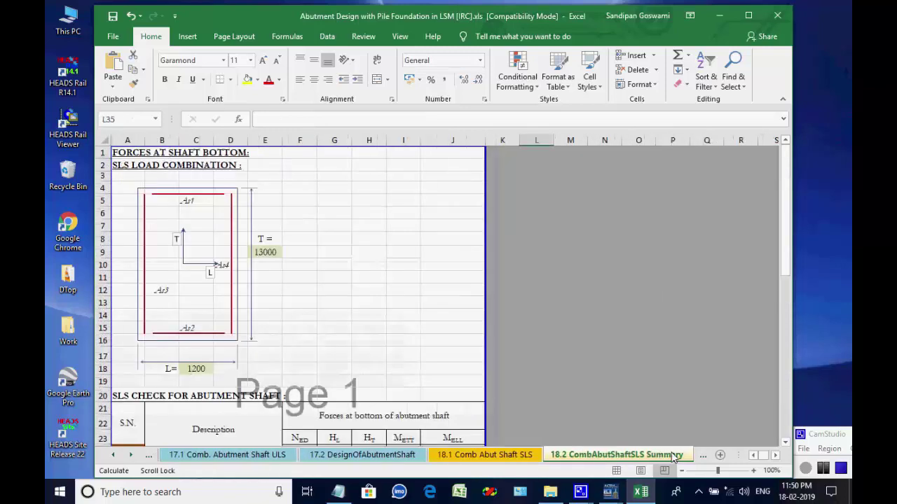
pyautogui.moveTo(786, 212); pyautogui.dragTo(558, 501)
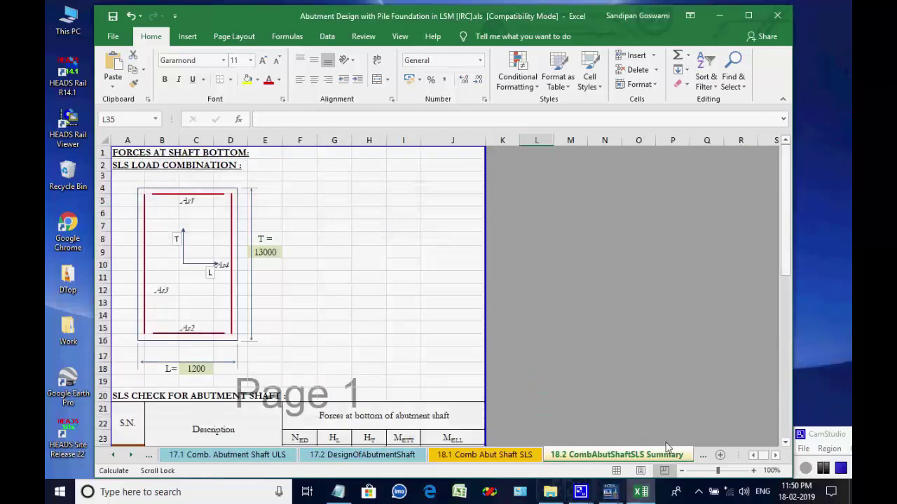
pyautogui.scroll(-4, 130, 456)
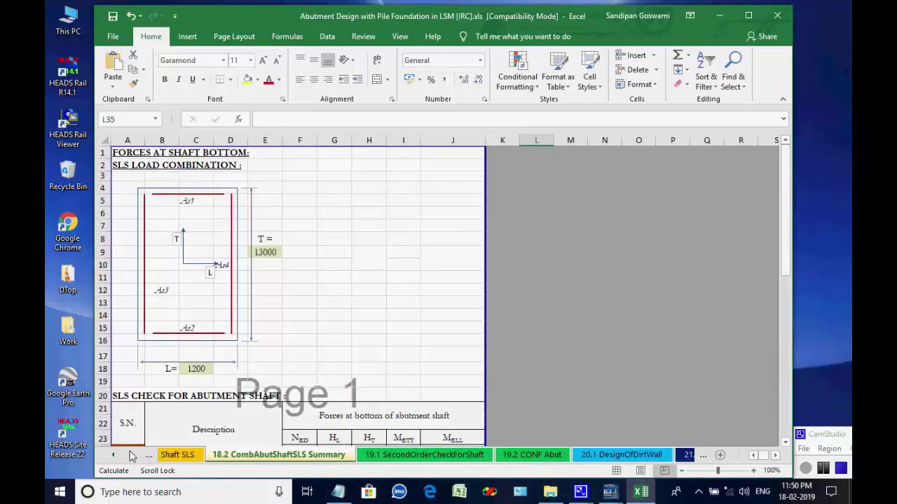
# - Inspect the shaft's second-order check, the abutment confinement calculation and the dirt wall design
pyautogui.click(226, 455)
pyautogui.click(317, 457)
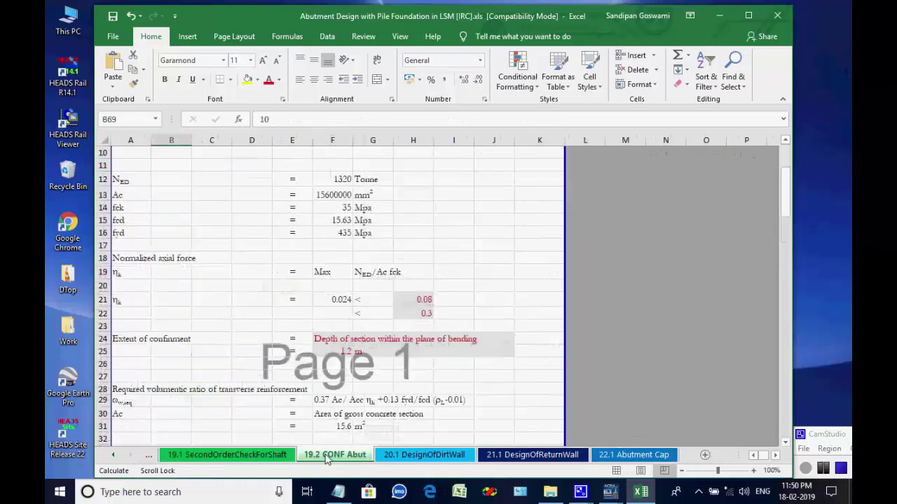
pyautogui.click(418, 456)
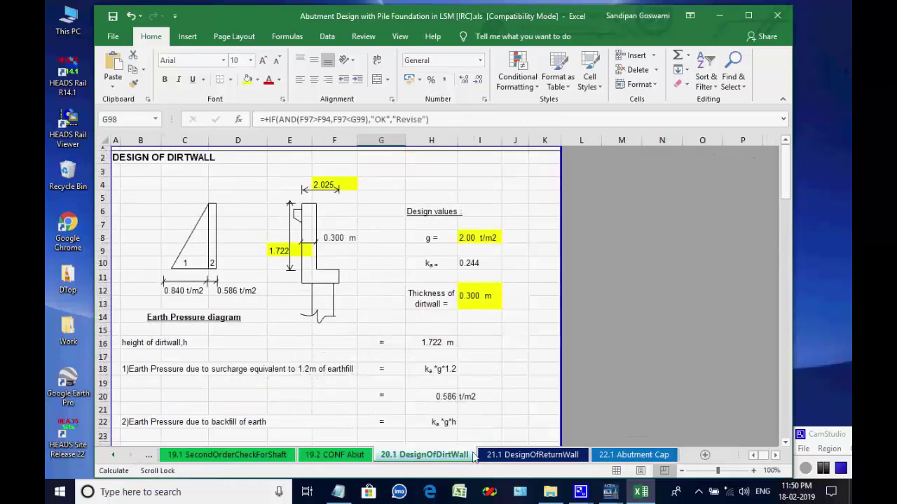
pyautogui.moveTo(786, 185)
pyautogui.mouseDown()
pyautogui.moveTo(771, 360)
pyautogui.moveTo(783, 181)
pyautogui.mouseUp()
# - Review the return wall and abutment cap designs and close the abutment design workbook
pyautogui.click(564, 455)
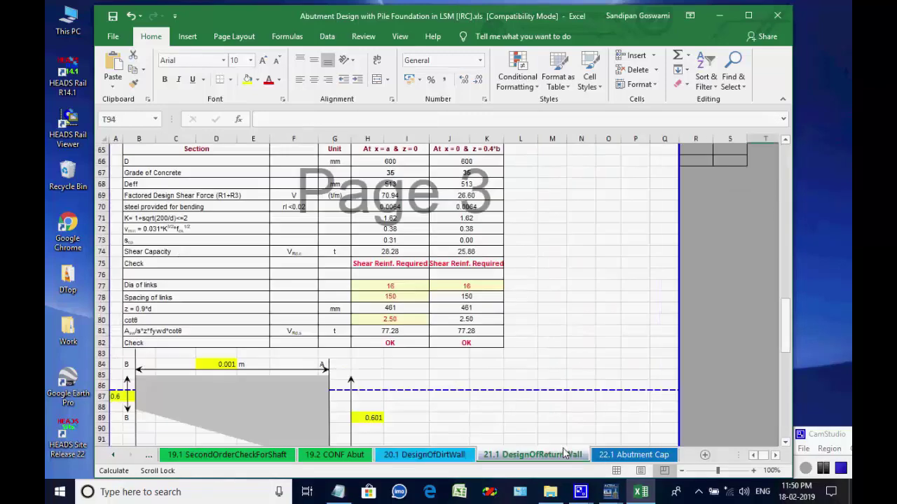
pyautogui.scroll(-5, 580, 366)
pyautogui.scroll(20, 581, 368)
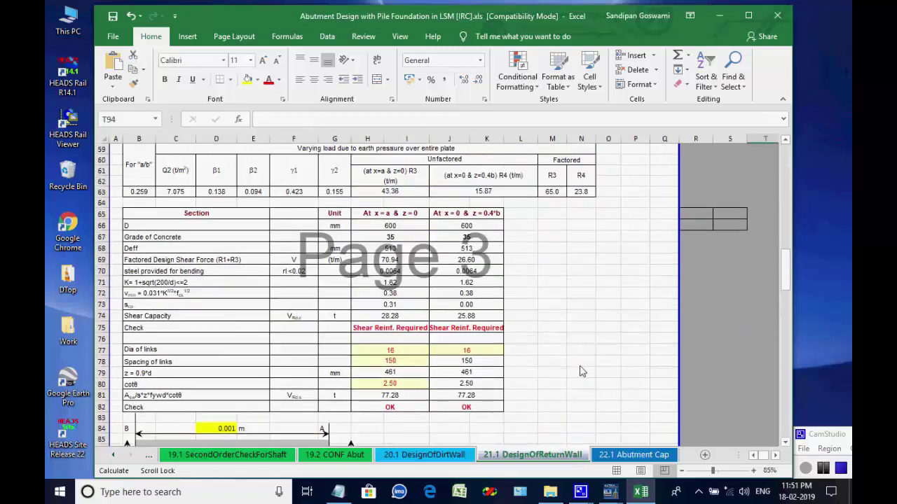
pyautogui.click(612, 456)
pyautogui.scroll(-8, 456, 363)
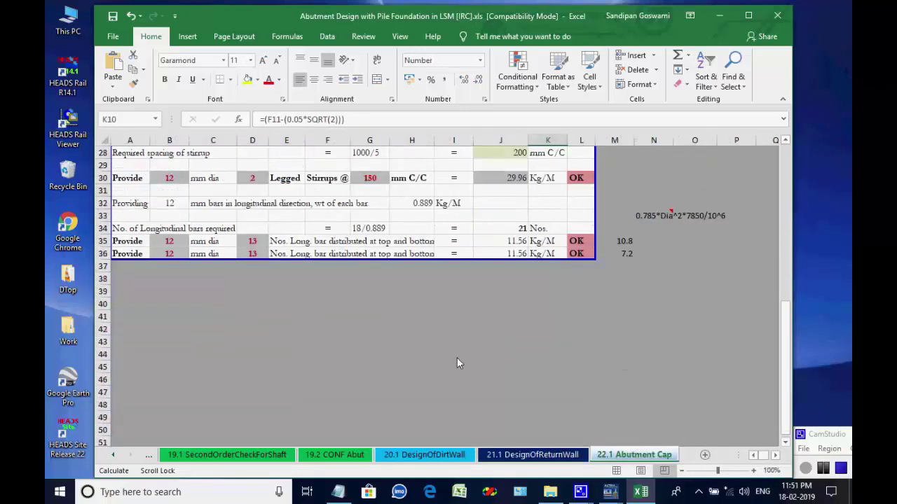
pyautogui.scroll(8, 457, 363)
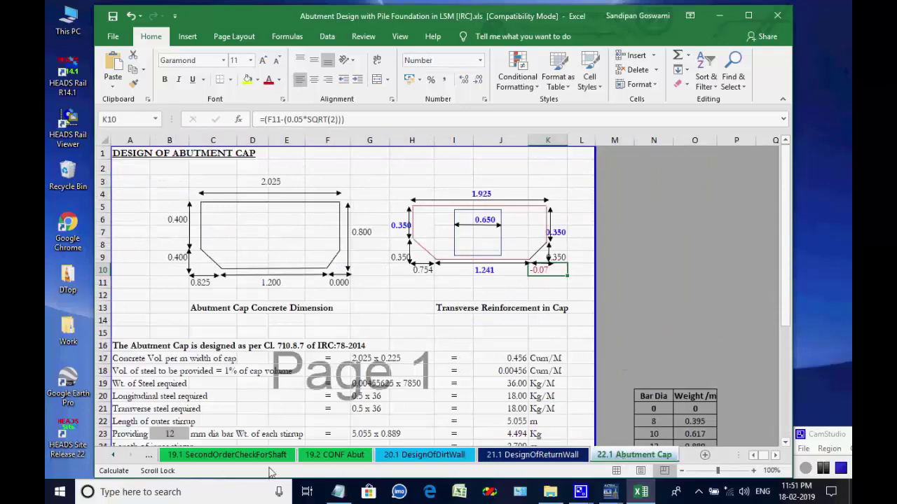
pyautogui.click(778, 16)
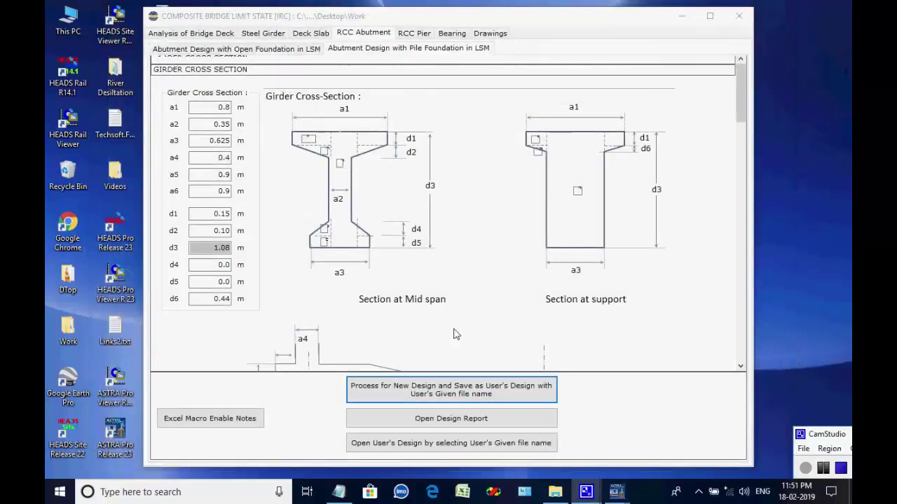
# - Process the RCC pier with pile foundation in limit state as a new design
pyautogui.click(414, 33)
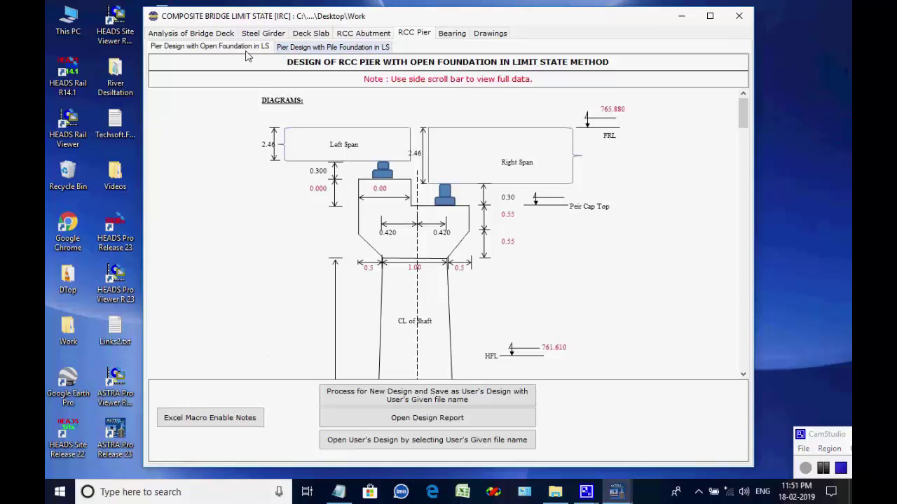
pyautogui.click(333, 49)
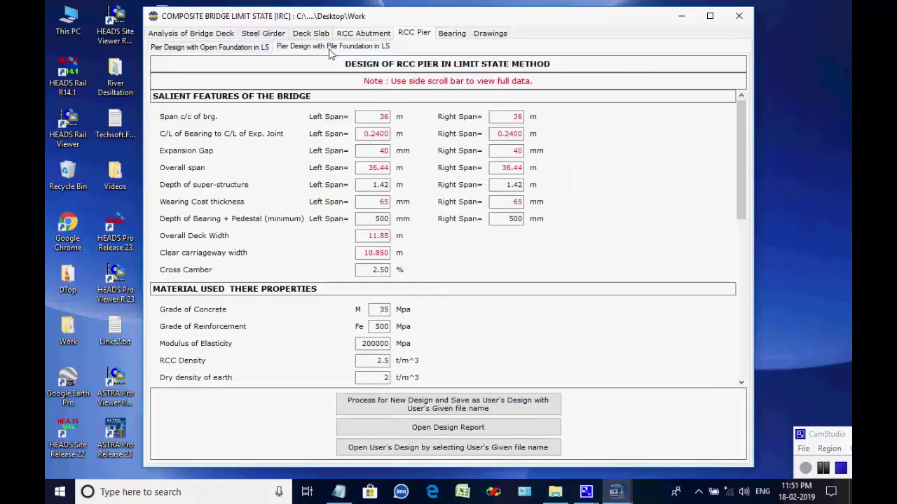
pyautogui.click(441, 405)
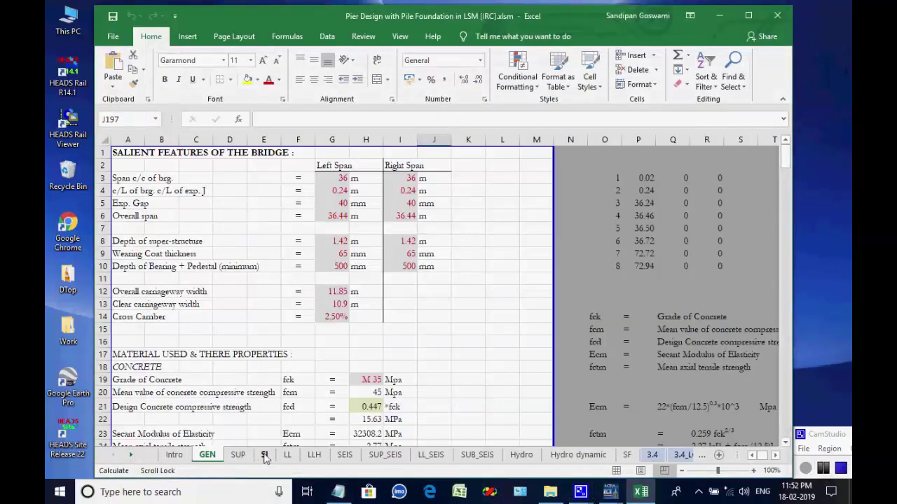
# - Review the pier's superstructure dead load, SIDL, live load reaction and longitudinal live load force calculations
pyautogui.click(239, 456)
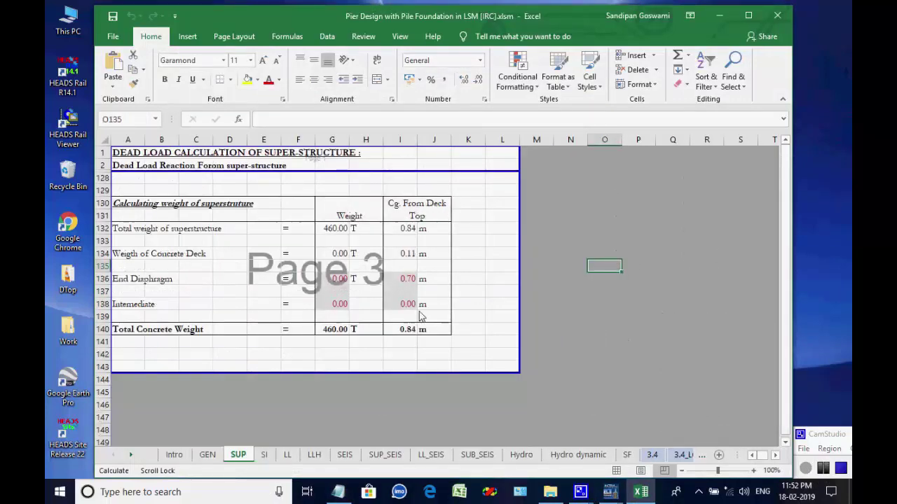
pyautogui.click(263, 456)
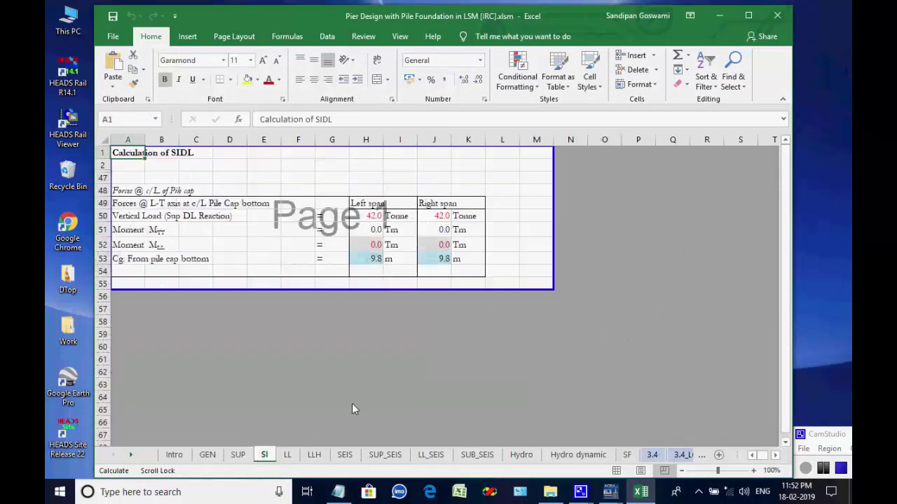
pyautogui.click(287, 456)
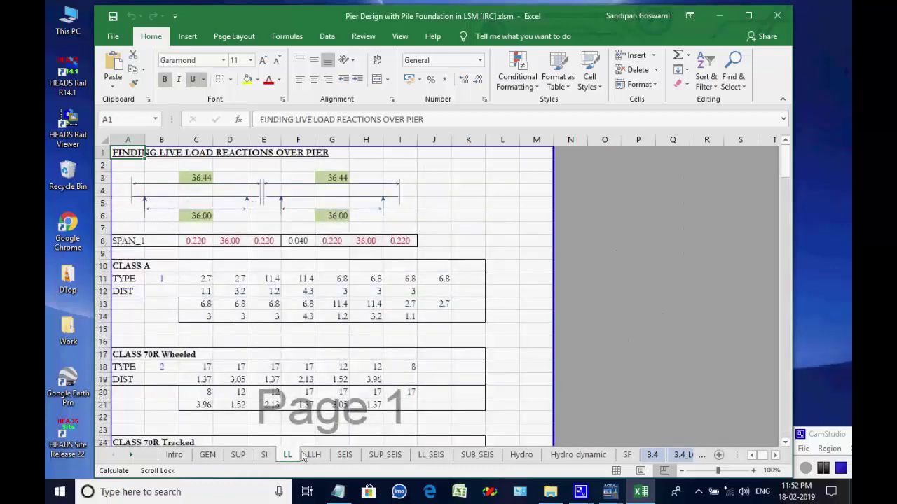
pyautogui.click(314, 455)
pyautogui.scroll(18, 399, 434)
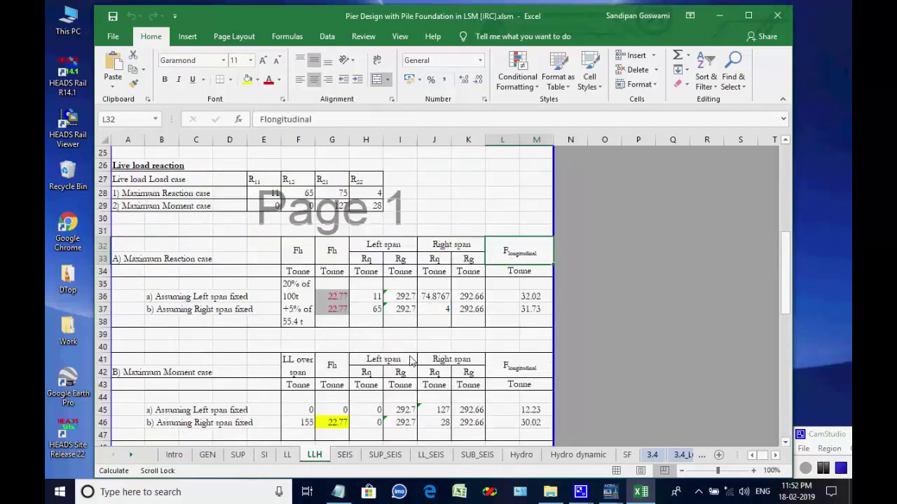
# - Inspect the pier's seismic force calculations for superstructure, live load and substructure, along with the hydrodynamic forces
pyautogui.click(350, 458)
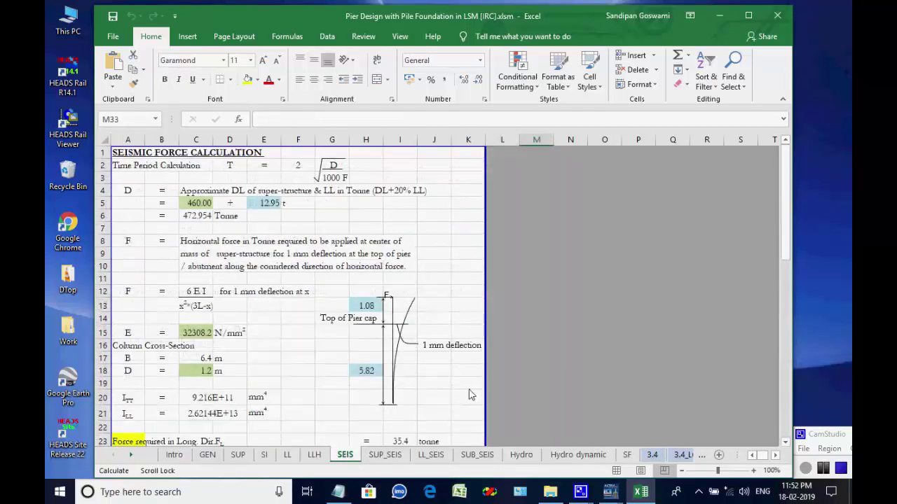
pyautogui.click(401, 456)
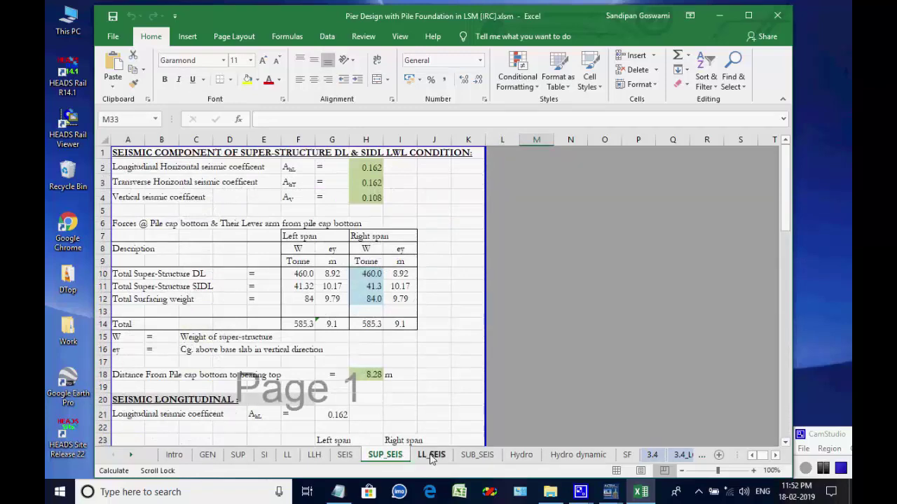
pyautogui.click(432, 457)
pyautogui.click(470, 457)
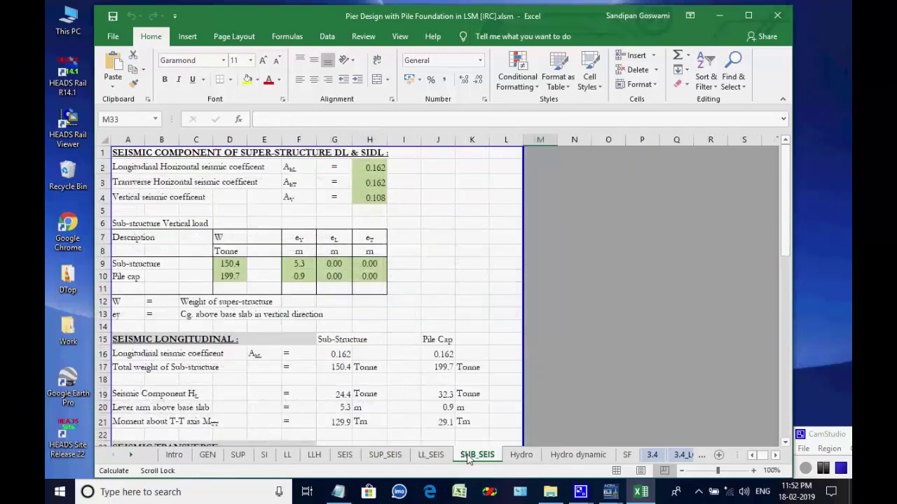
pyautogui.click(533, 458)
pyautogui.click(566, 458)
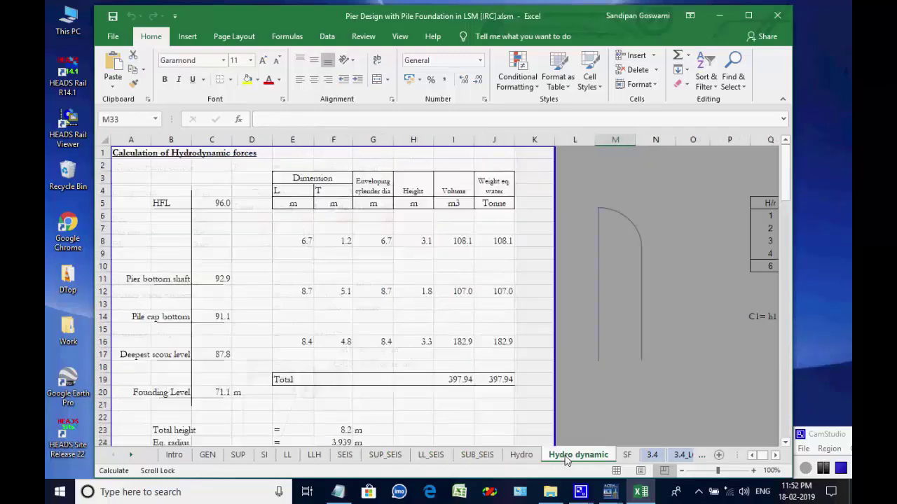
# - Review the summary of forces, the load combinations at the pile cap bottom and the maximum and minimum pile reactions
pyautogui.click(628, 455)
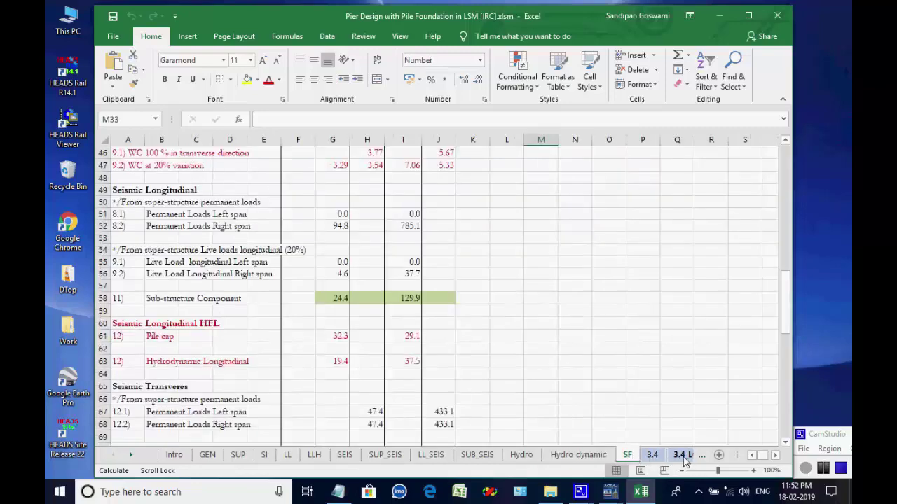
pyautogui.scroll(15, 602, 319)
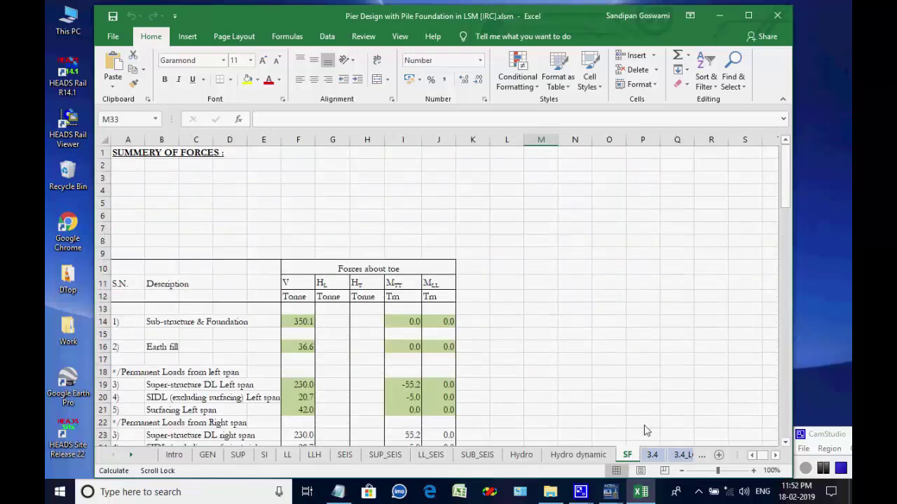
pyautogui.click(683, 456)
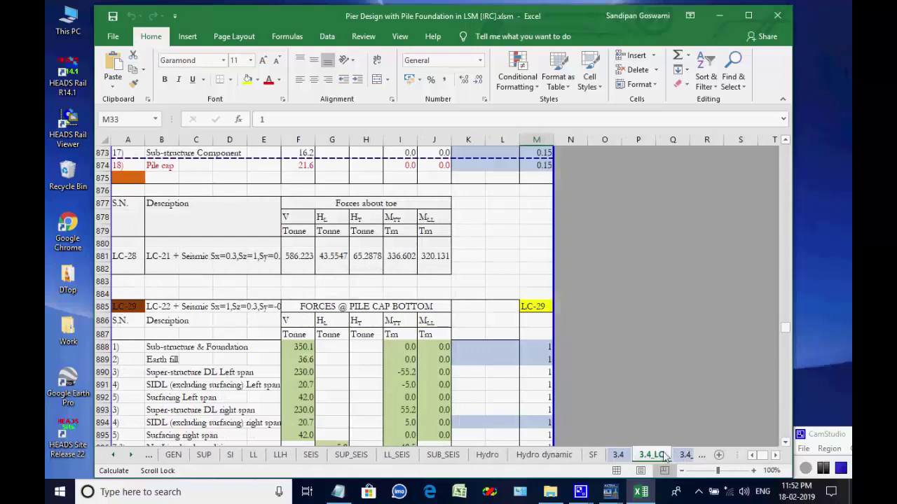
pyautogui.click(687, 457)
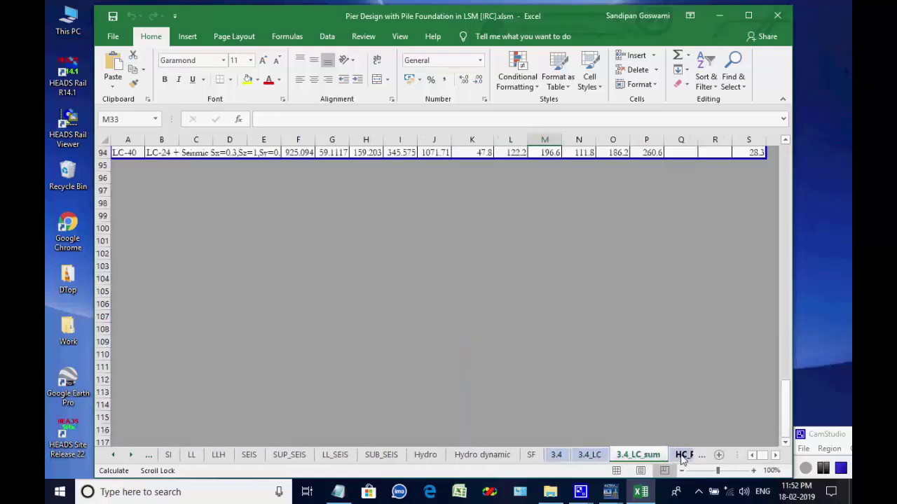
pyautogui.scroll(20, 599, 361)
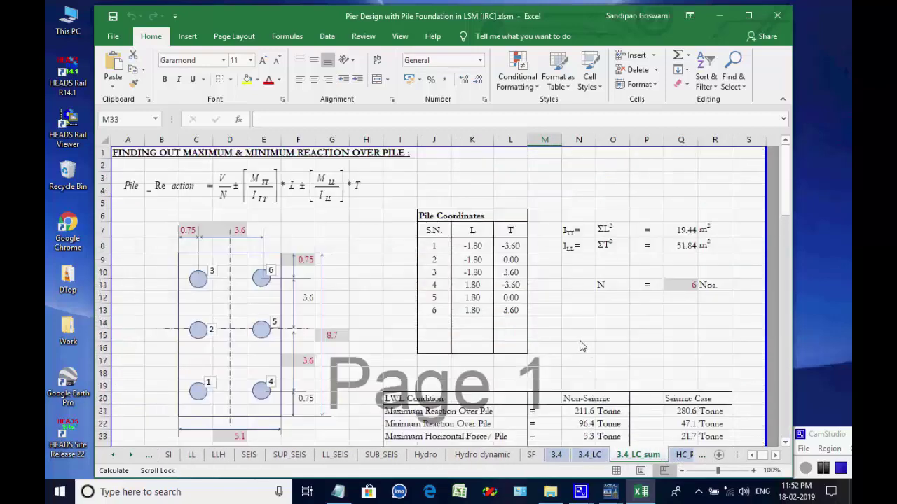
# - Inspect the pile's horizontal capacity check and the ULS load combination generation for the foundation
pyautogui.click(683, 454)
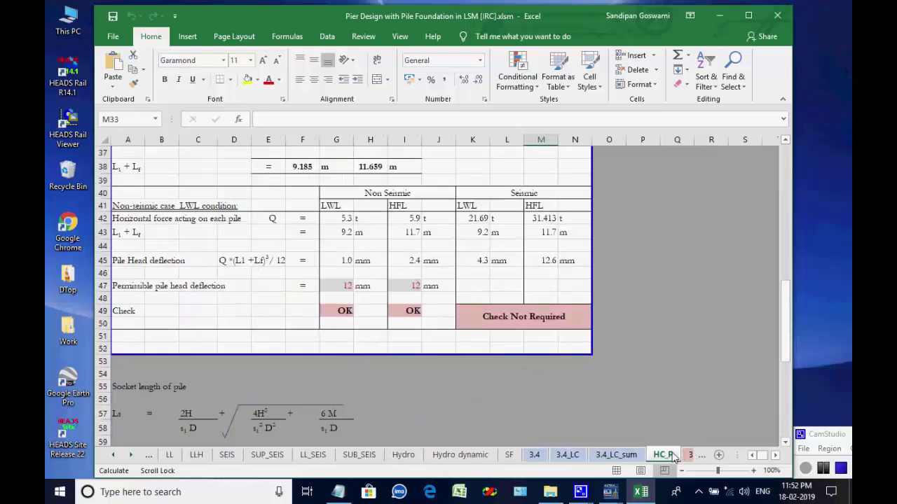
pyautogui.scroll(12, 489, 330)
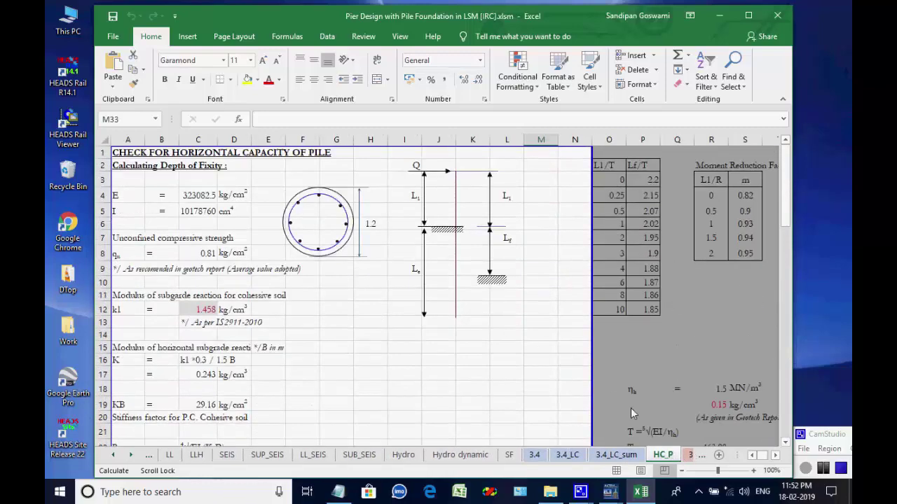
pyautogui.click(690, 455)
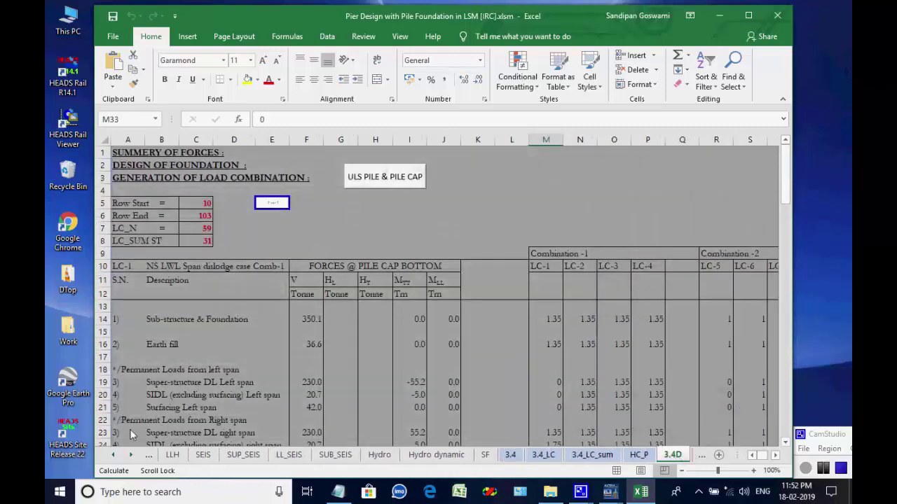
# - Examine the ULS design forces for the pile cap, including the pile layout and the pile reactions per load case
pyautogui.click(130, 456)
pyautogui.click(130, 455)
pyautogui.click(130, 456)
pyautogui.click(131, 456)
pyautogui.click(131, 455)
pyautogui.click(130, 455)
pyautogui.click(130, 456)
pyautogui.click(130, 455)
pyautogui.click(131, 455)
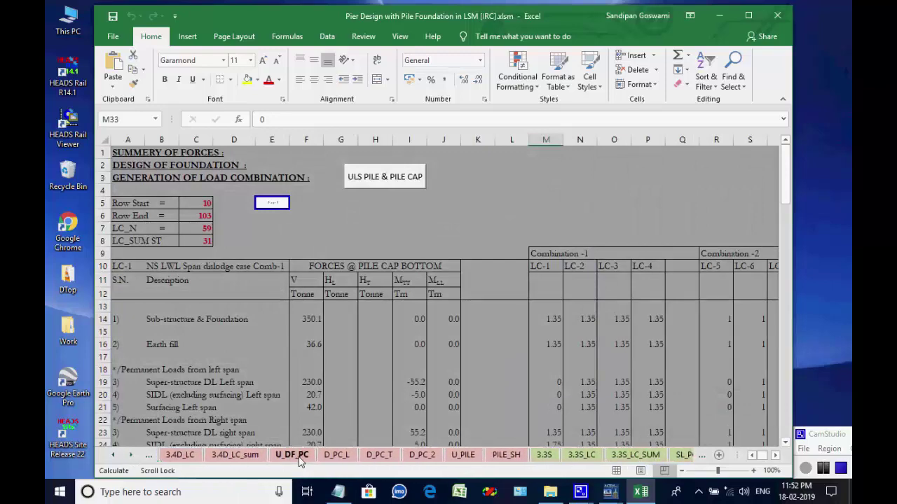
pyautogui.click(299, 455)
pyautogui.scroll(20, 452, 274)
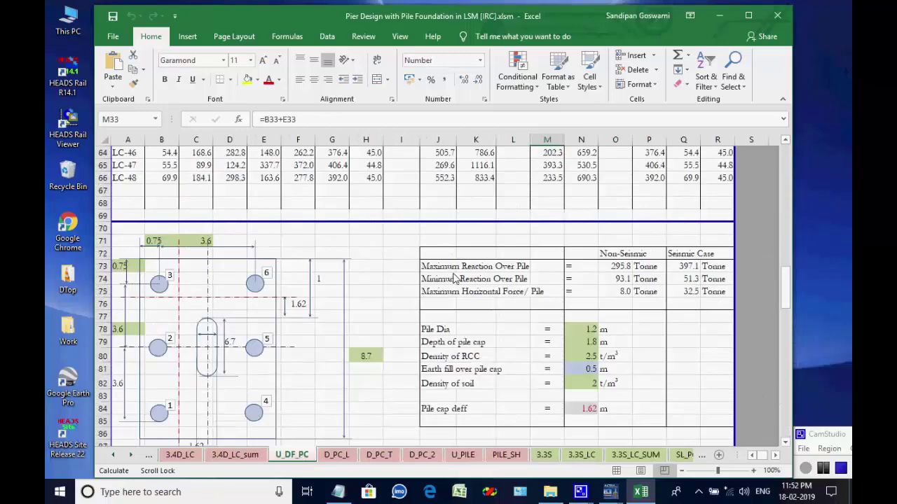
pyautogui.scroll(10, 453, 279)
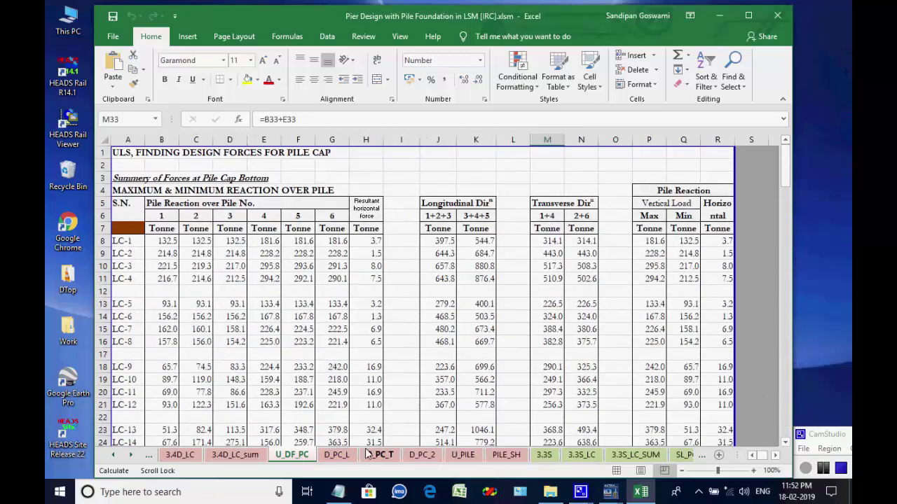
# - Review the pile cap's bending designs in the longitudinal and transverse directions and its punching shear check
pyautogui.click(336, 455)
pyautogui.scroll(20, 403, 295)
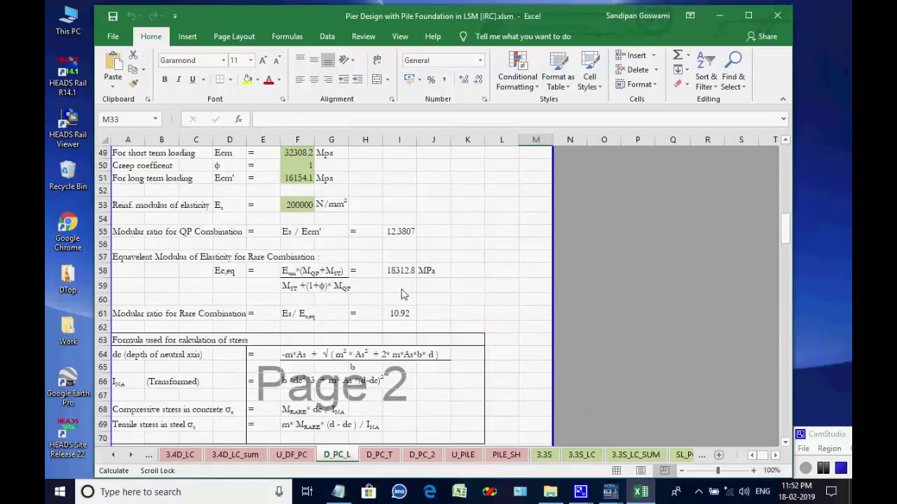
pyautogui.scroll(3, 403, 294)
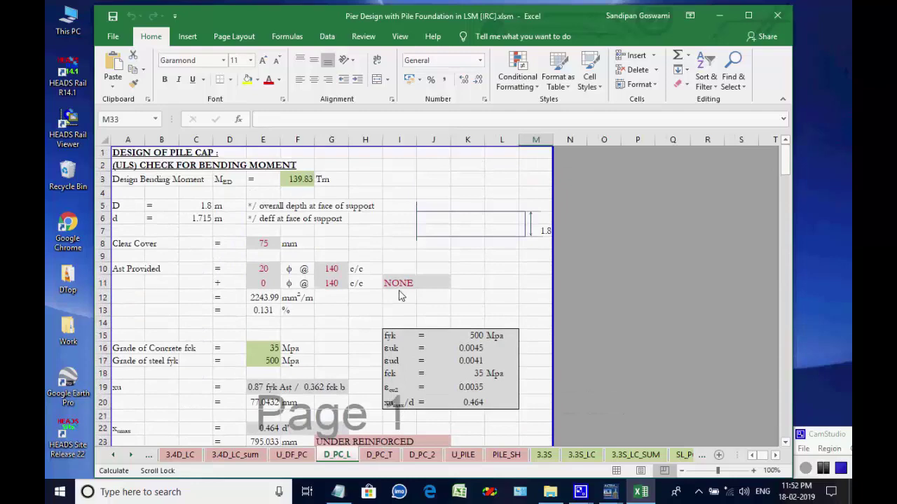
pyautogui.click(379, 455)
pyautogui.scroll(20, 408, 290)
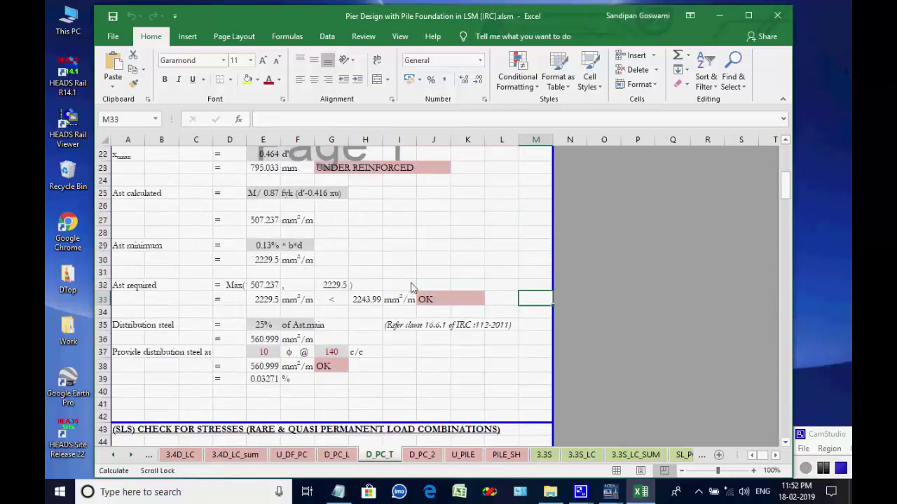
pyautogui.scroll(7, 408, 290)
pyautogui.click(420, 456)
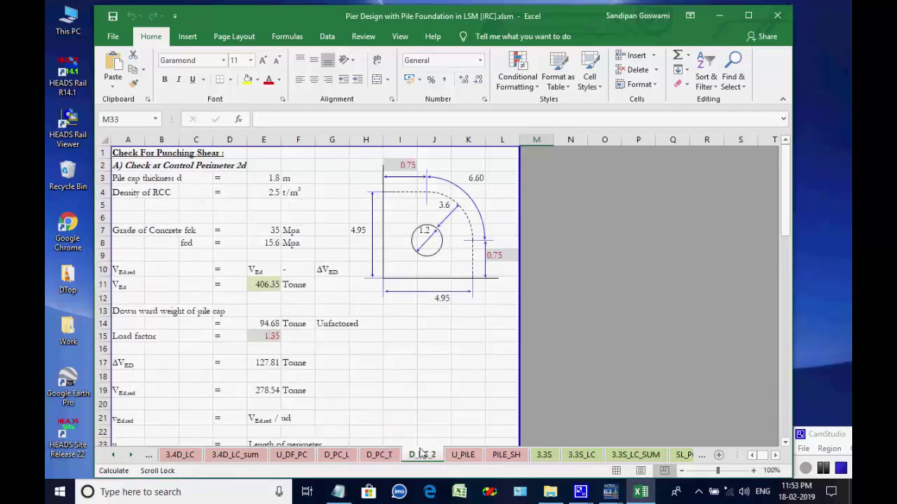
# - Inspect the ULS pile moment capacity check with its interaction diagram and the pile shear force check
pyautogui.click(463, 456)
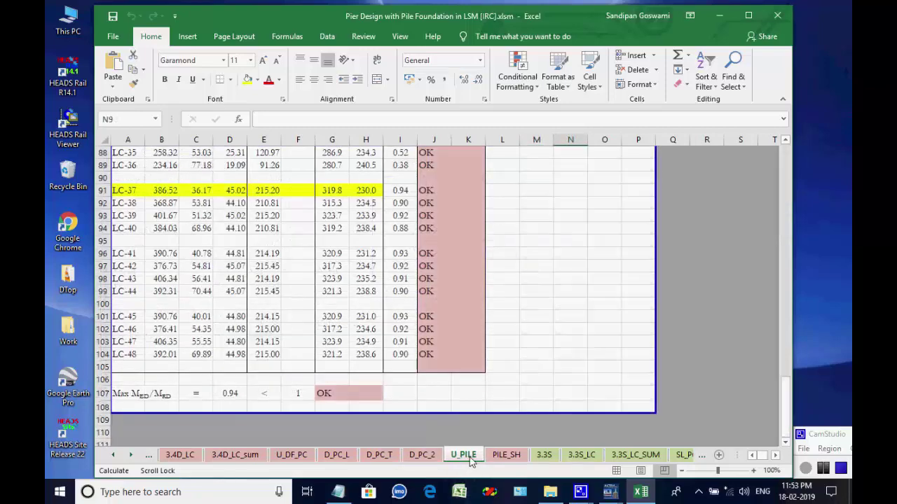
pyautogui.scroll(7, 509, 357)
pyautogui.scroll(18, 510, 357)
pyautogui.scroll(-6, 508, 360)
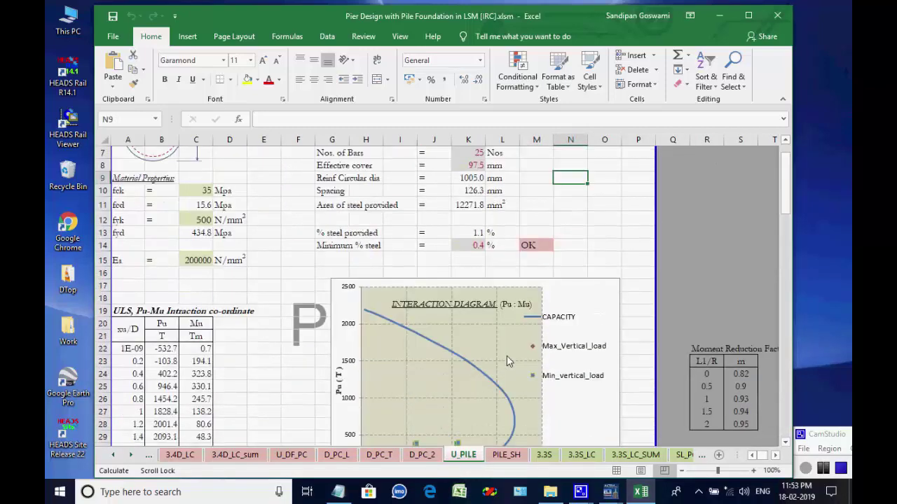
pyautogui.scroll(6, 509, 361)
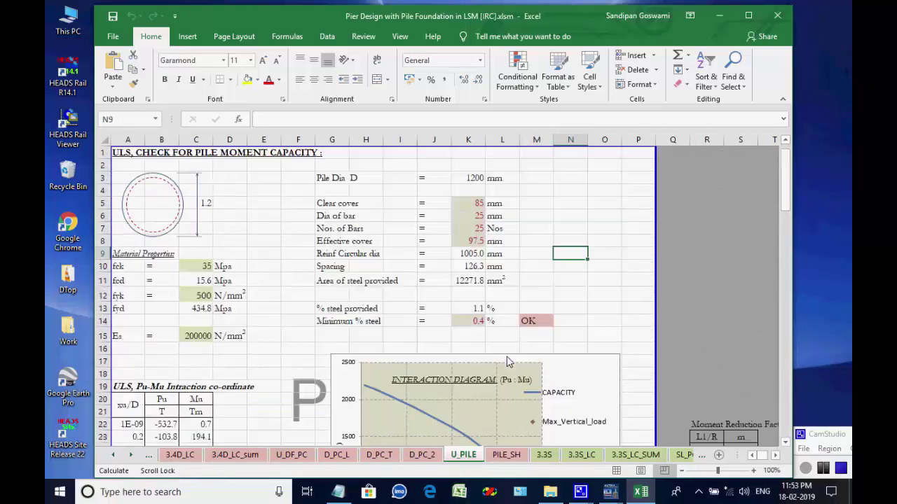
pyautogui.click(506, 455)
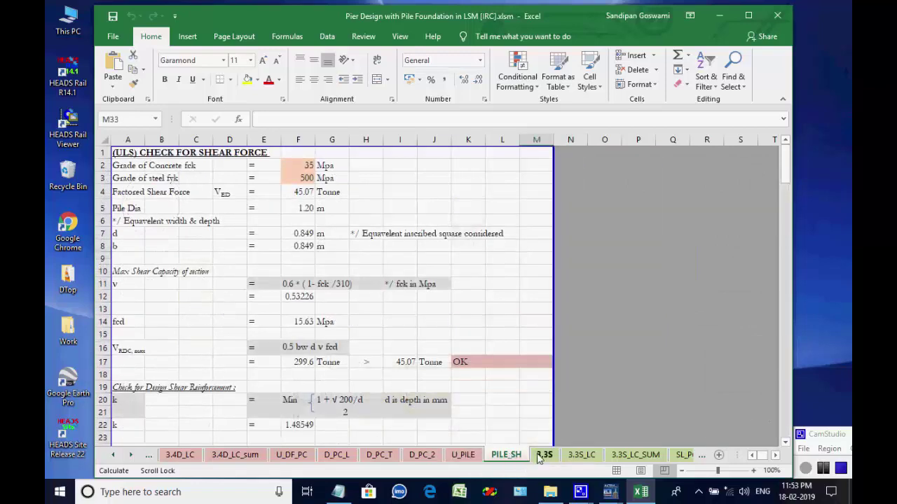
# - Review the foundation's SLS load combinations and the SLS force summary at the pile cap bottom
pyautogui.click(543, 455)
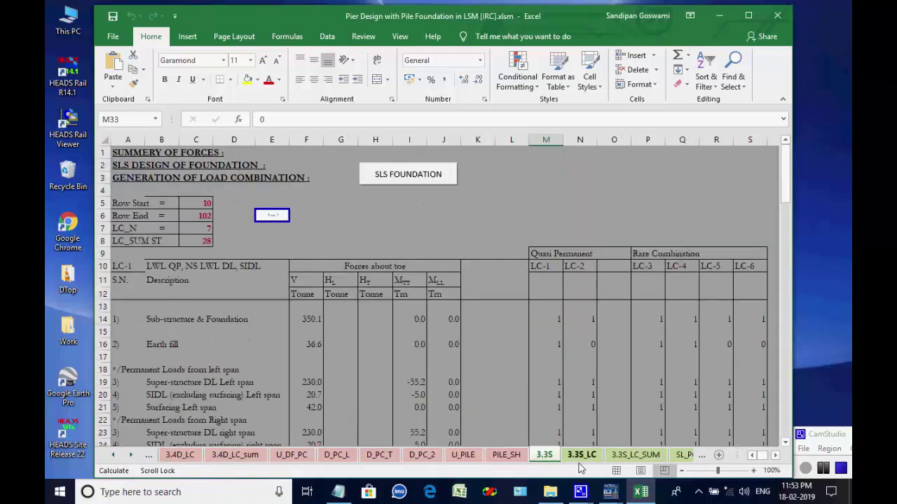
pyautogui.click(580, 455)
pyautogui.click(637, 455)
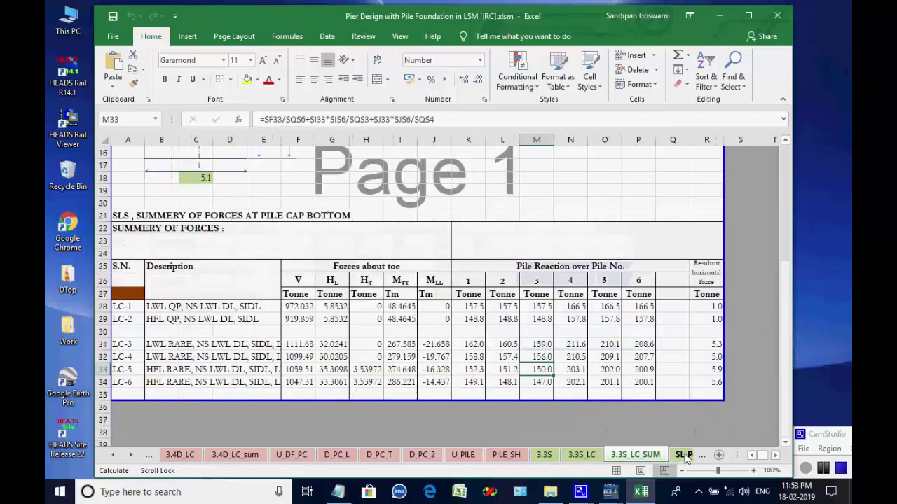
# - Examine the SLS stress check for the pile
pyautogui.click(684, 455)
pyautogui.click(131, 455)
pyautogui.click(131, 455)
pyautogui.click(131, 456)
pyautogui.click(131, 456)
pyautogui.click(131, 456)
pyautogui.click(175, 456)
pyautogui.scroll(20, 298, 390)
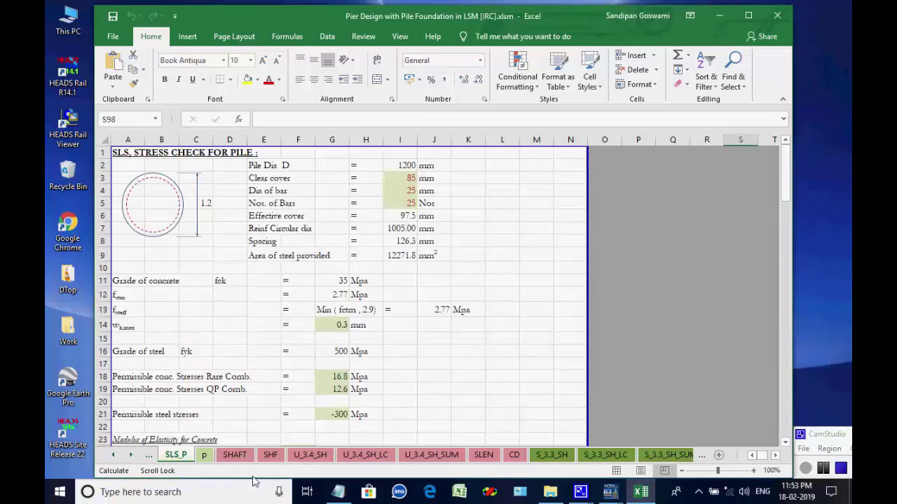
# - Review the pier shaft sheets, including the ULS load combinations, force summary and slenderness check
pyautogui.click(235, 456)
pyautogui.click(270, 456)
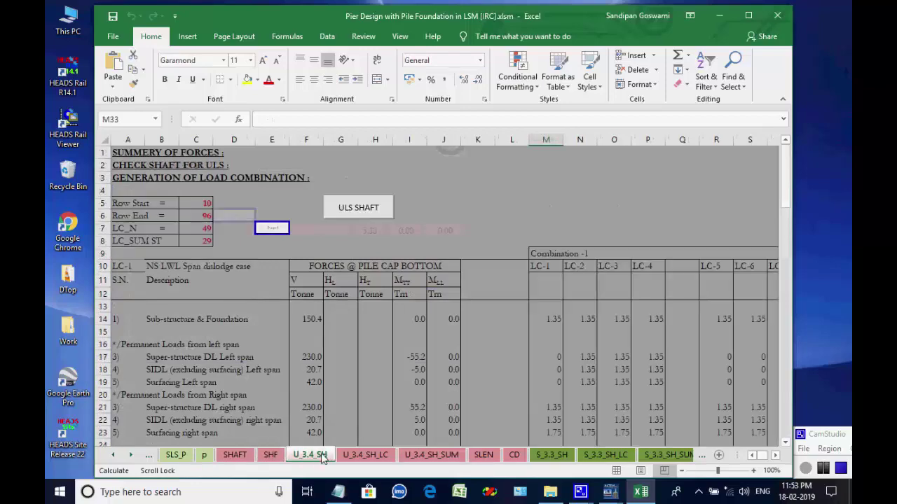
pyautogui.click(365, 456)
pyautogui.click(456, 456)
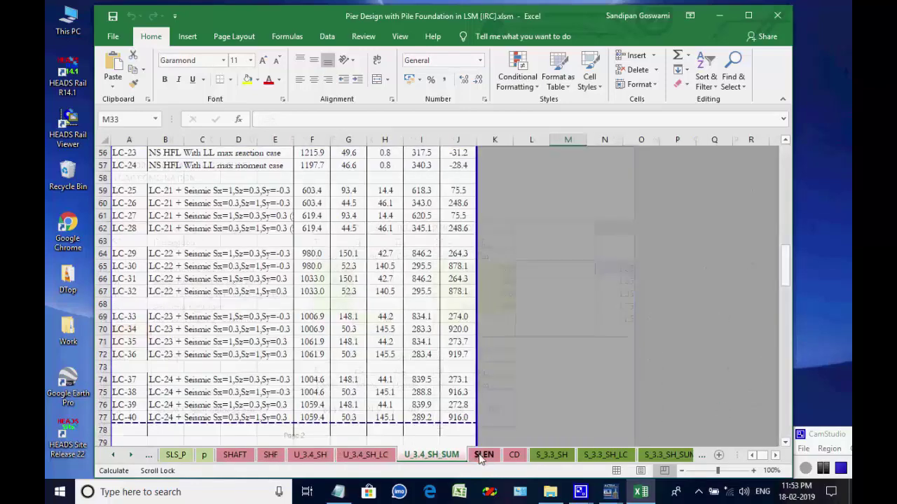
pyautogui.click(484, 456)
pyautogui.click(514, 455)
# - Inspect the pier shaft's SLS load combinations, SLS force summary and stress check
pyautogui.click(551, 455)
pyautogui.click(600, 456)
pyautogui.click(666, 455)
pyautogui.click(671, 455)
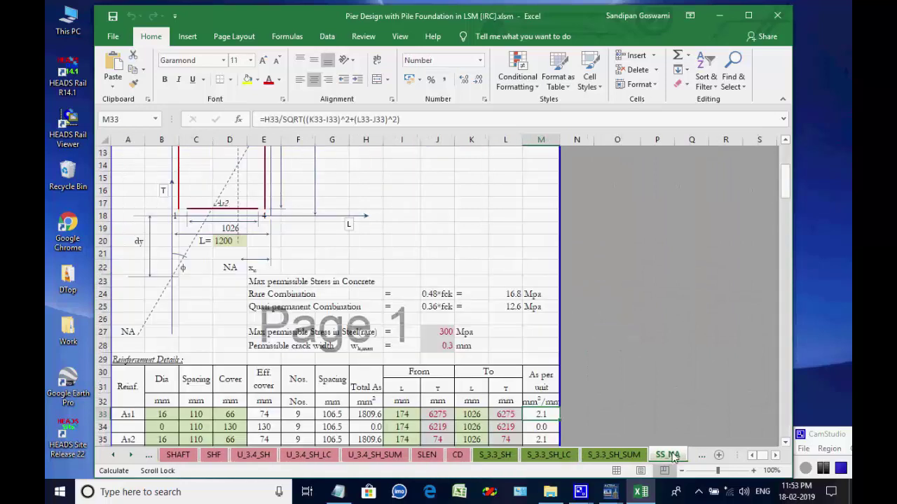
# - Review the pier cap's transverse design sheet, including its geometry, self-weight forces and superstructure load forces
pyautogui.click(131, 455)
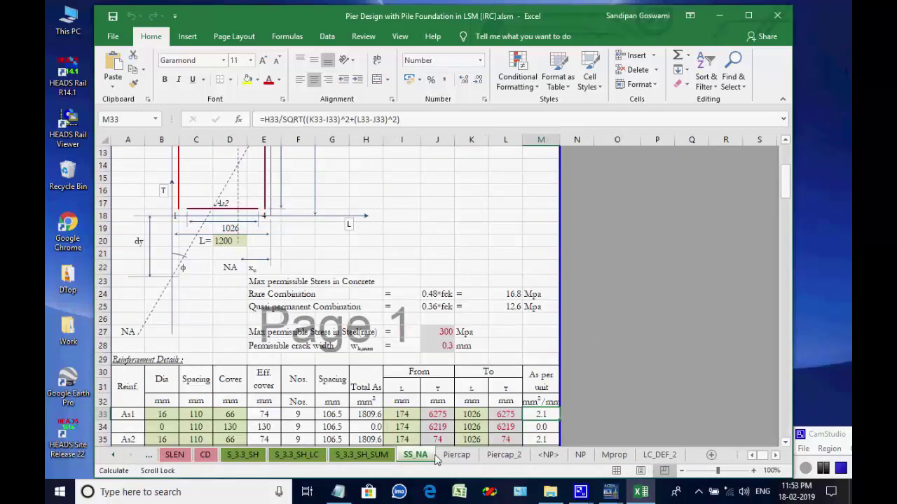
pyautogui.click(456, 455)
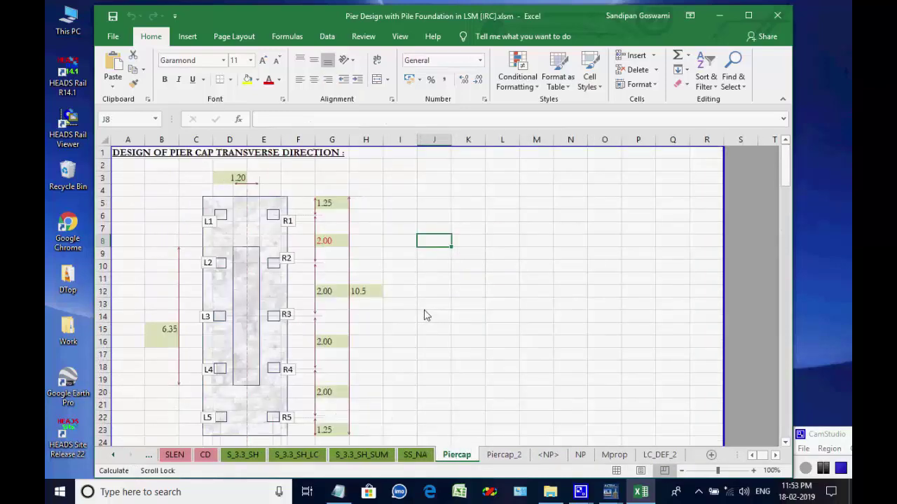
pyautogui.scroll(-14, 451, 316)
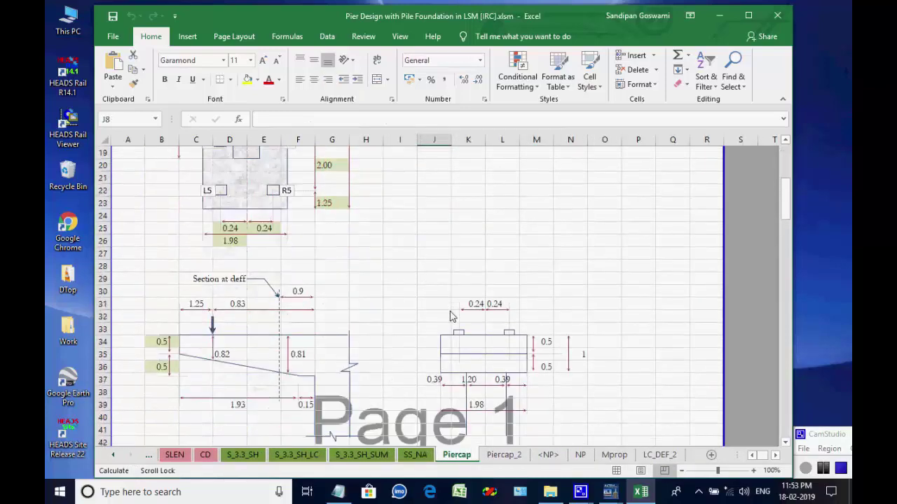
pyautogui.scroll(-20, 451, 319)
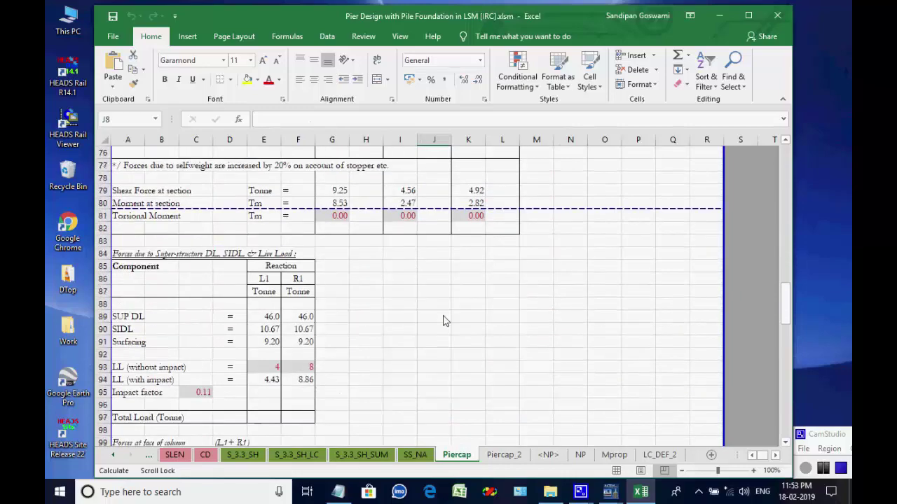
pyautogui.scroll(-2, 442, 324)
pyautogui.scroll(2, 443, 324)
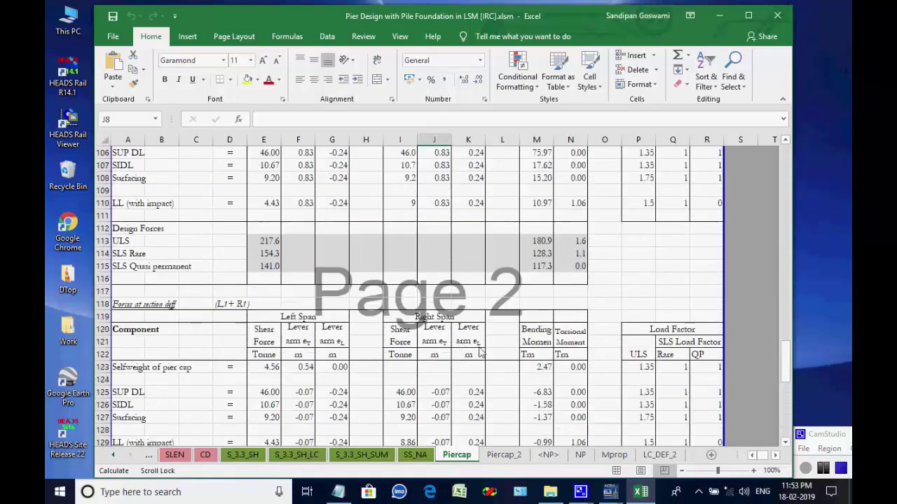
# - Examine the second pier cap sheet, covering the torsion reinforcement check, material properties and ULS capacity check
pyautogui.click(502, 456)
pyautogui.scroll(20, 454, 307)
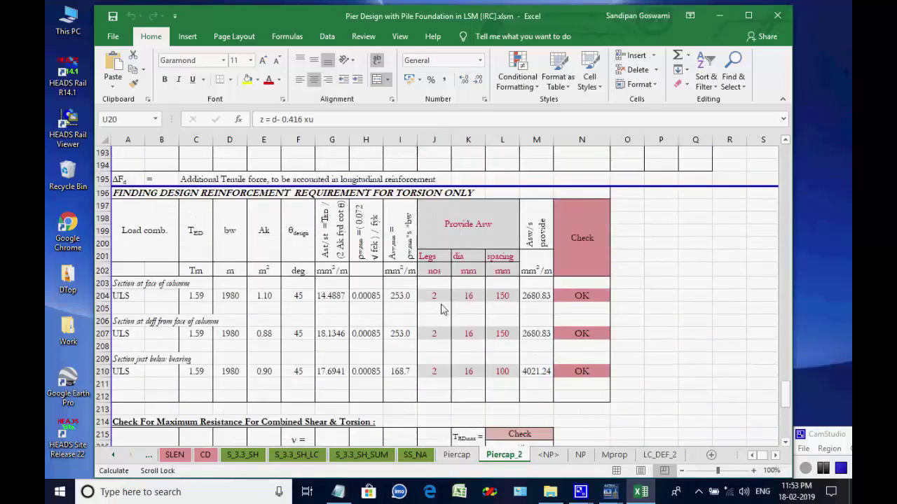
pyautogui.scroll(20, 432, 307)
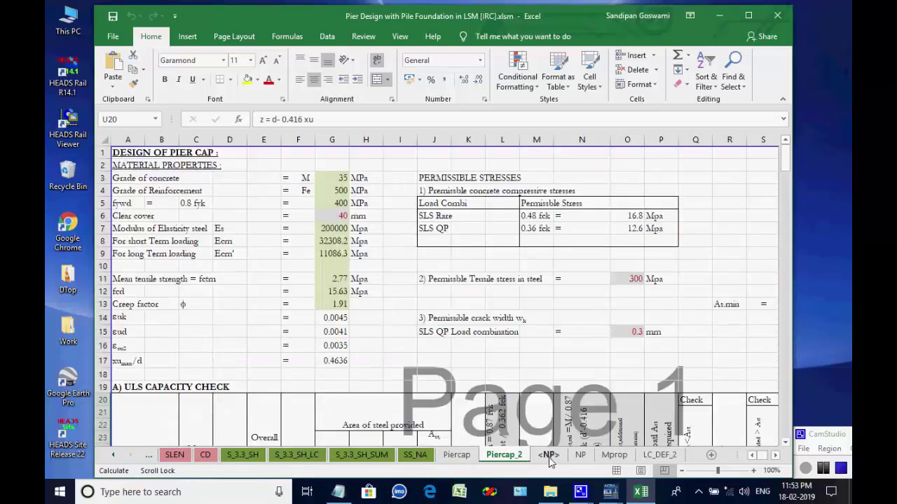
# - Review the load combination definitions for pile capacity and ULS foundation design on the LC_DEF_2 sheet
pyautogui.click(580, 456)
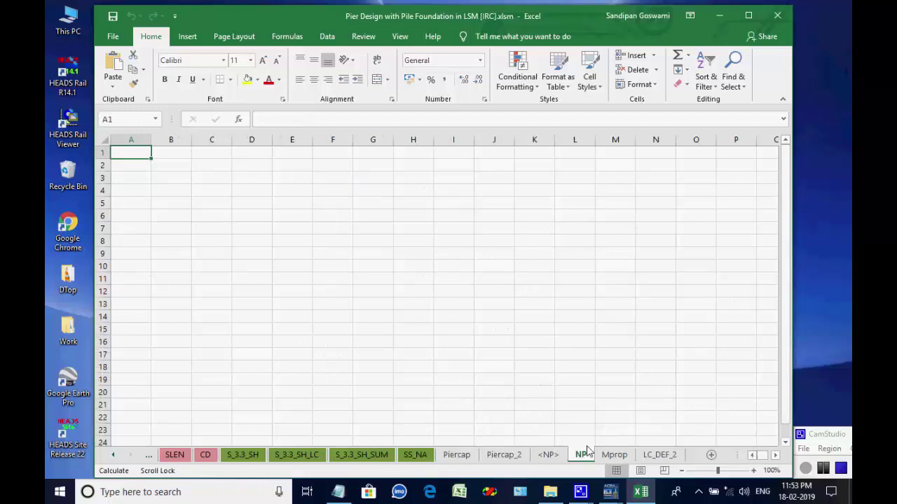
pyautogui.click(613, 455)
pyautogui.click(666, 457)
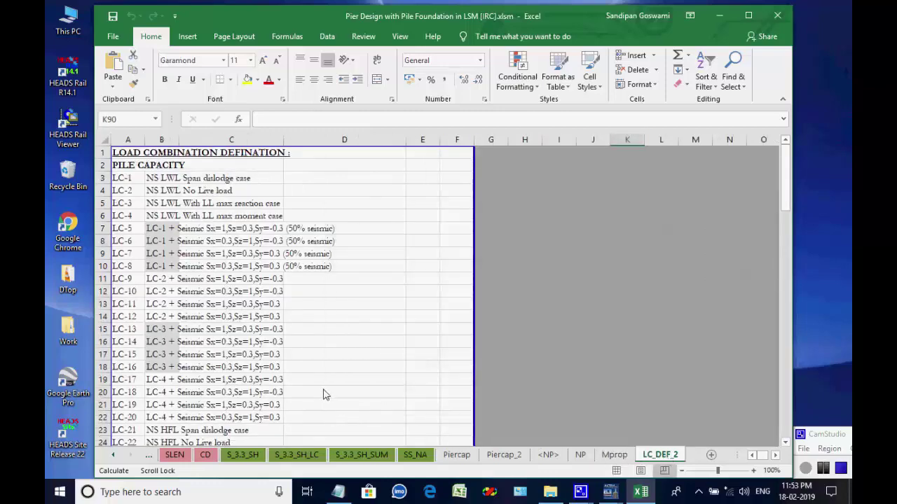
pyautogui.scroll(-20, 324, 362)
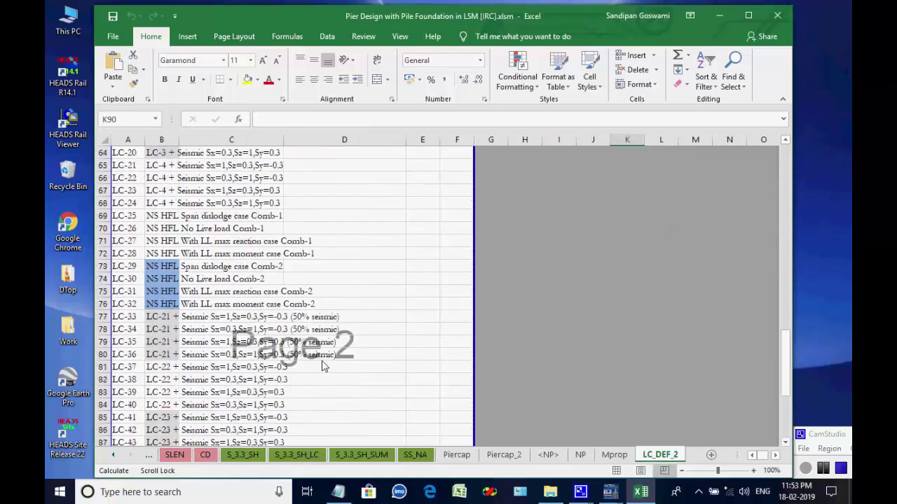
pyautogui.scroll(20, 322, 365)
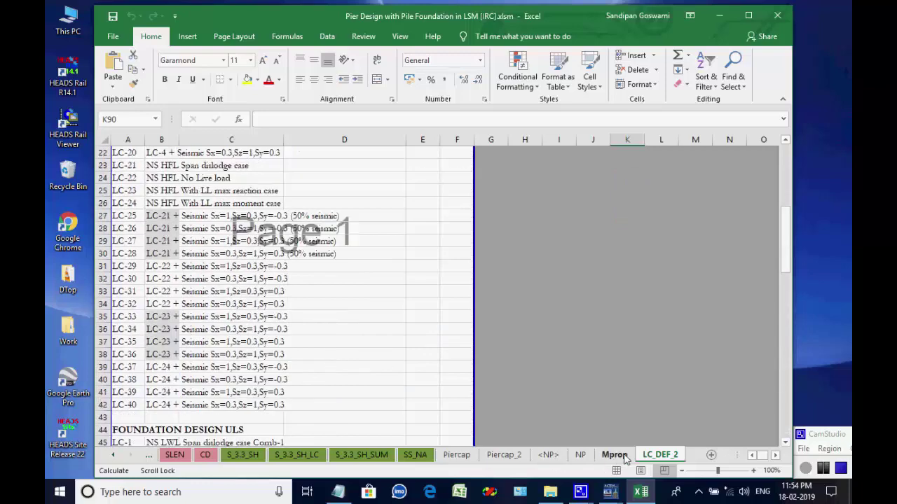
# - Examine the concrete strength, strain and stress formulas on the Mprop material properties sheet
pyautogui.click(614, 455)
pyautogui.scroll(-20, 412, 378)
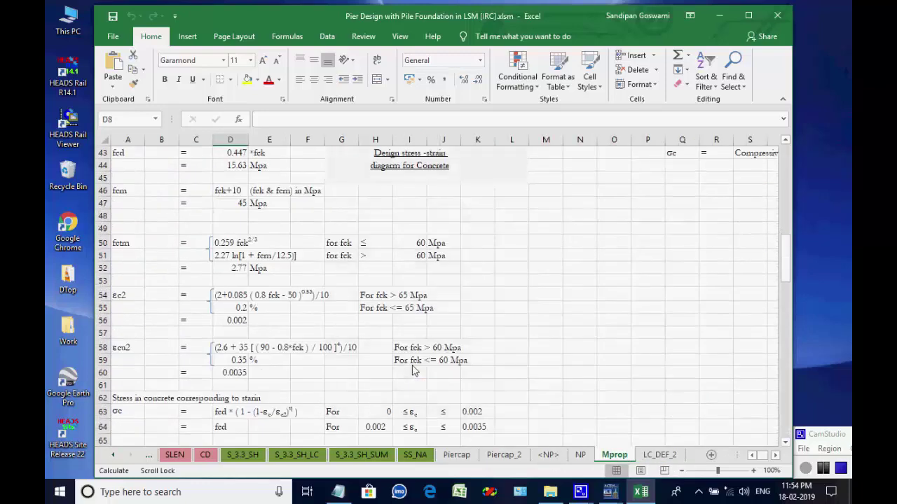
pyautogui.scroll(-20, 411, 371)
pyautogui.scroll(8, 420, 368)
pyautogui.scroll(11, 423, 366)
# - Return to the Piercap_2 sheet and close the pier design workbook
pyautogui.click(580, 454)
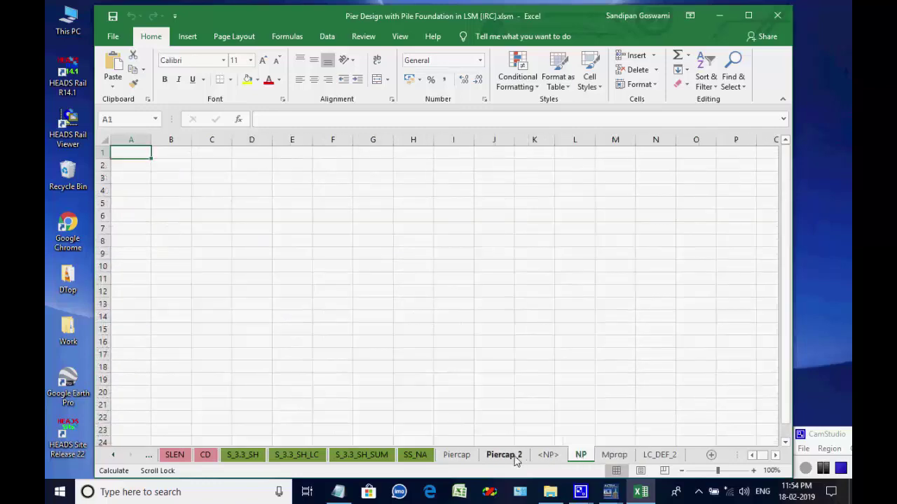
pyautogui.click(502, 455)
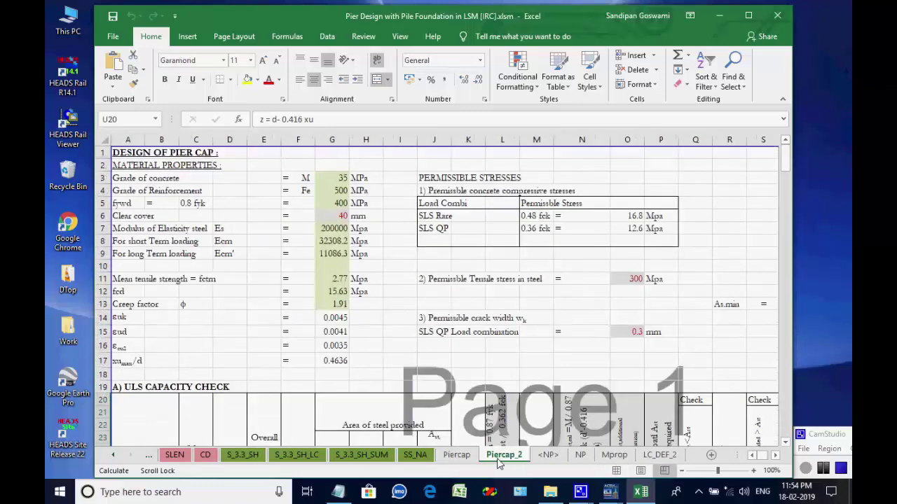
pyautogui.click(776, 16)
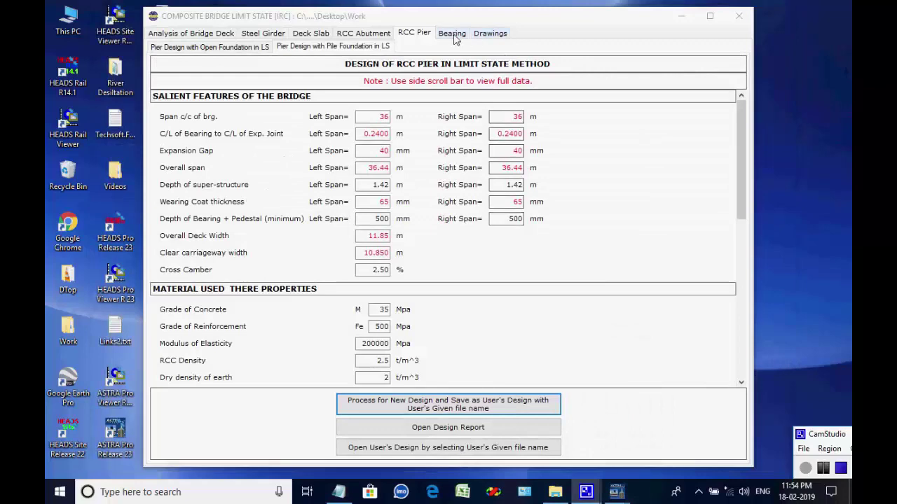
# - Review the bearing design inputs for the transverse and longitudinal mono-axial, bi-axial and fixed POT/PTFE bearings
pyautogui.click(451, 34)
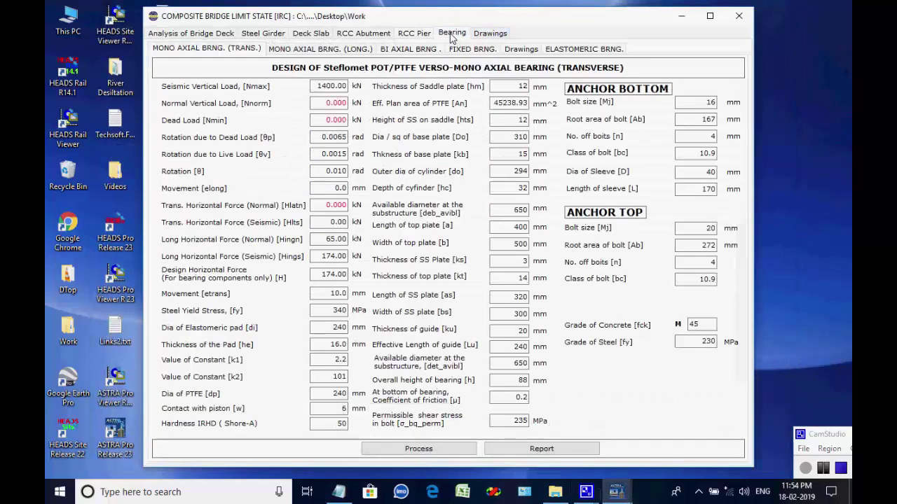
pyautogui.click(329, 49)
pyautogui.click(389, 50)
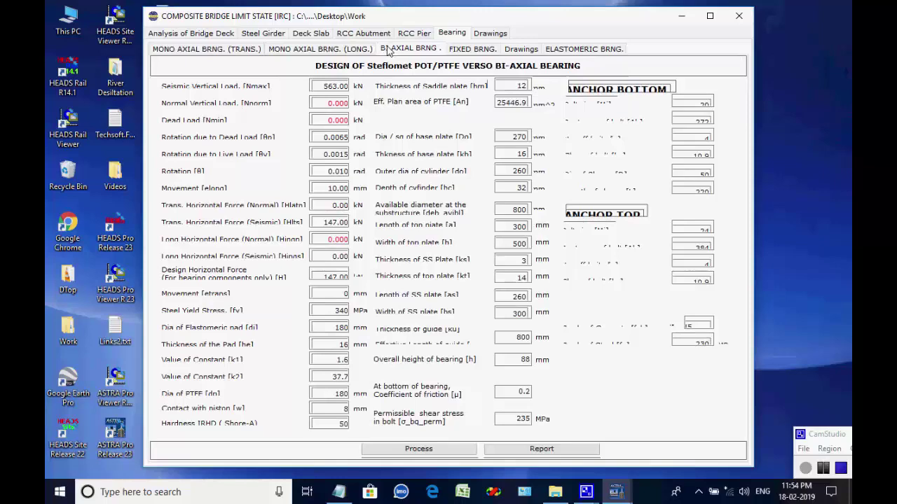
pyautogui.click(484, 48)
pyautogui.press('Right')
pyautogui.press('Right')
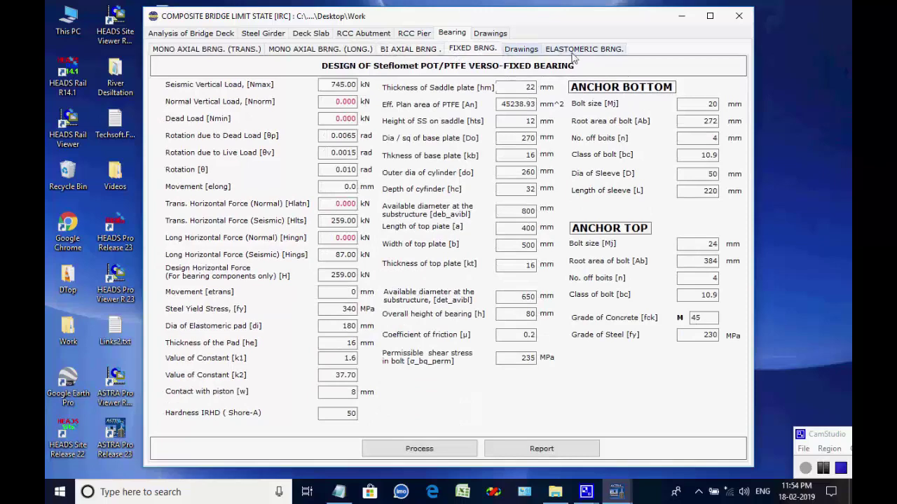
# - Open the composite bridge worksheet design drawings in ASTRA Viewer and display the general arrangement at section 1
pyautogui.click(492, 34)
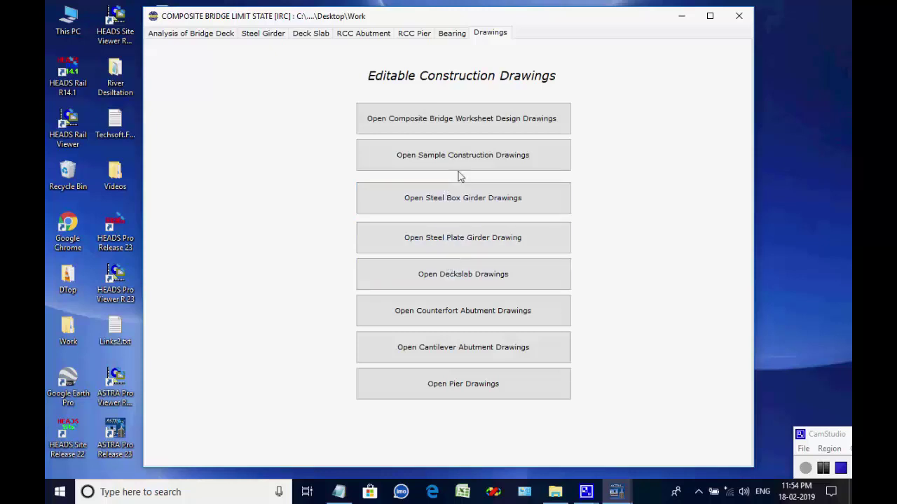
pyautogui.click(466, 124)
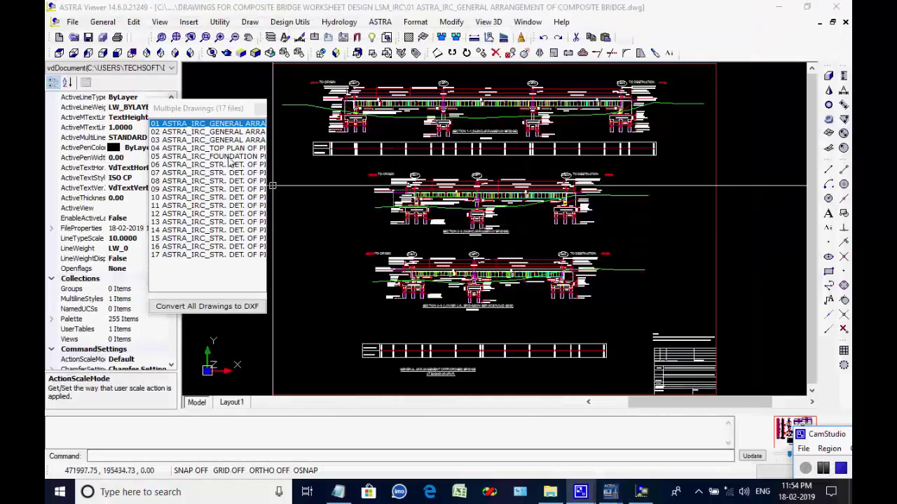
pyautogui.click(195, 133)
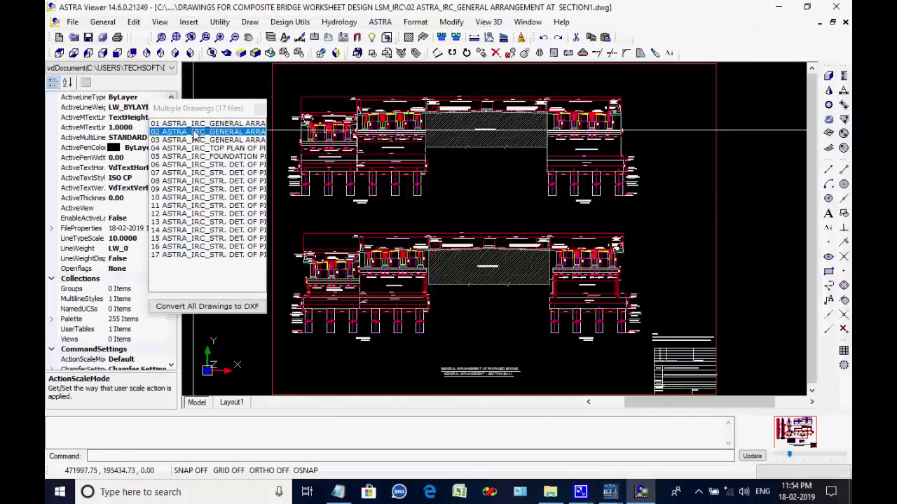
# - Open the general arrangement at section 2 and inspect the girders, bearings and wall type abutment in close-up
pyautogui.click(195, 140)
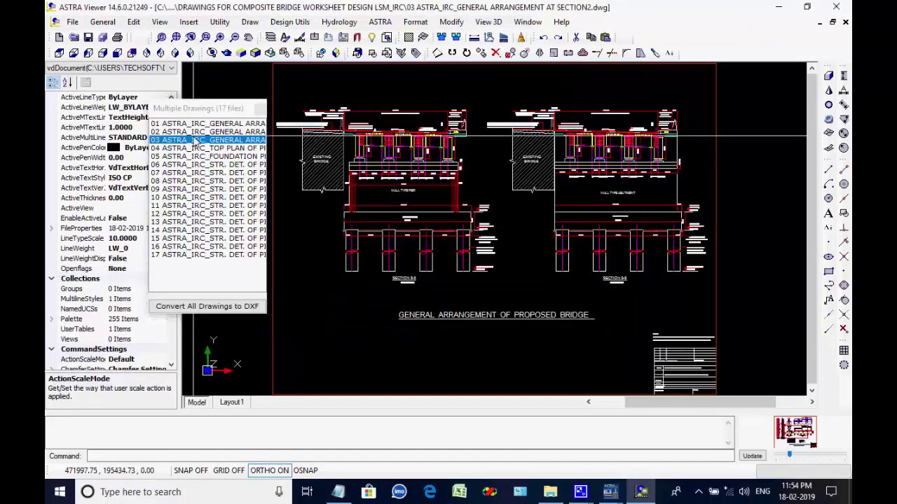
pyautogui.click(500, 143)
pyautogui.scroll(4, 497, 142)
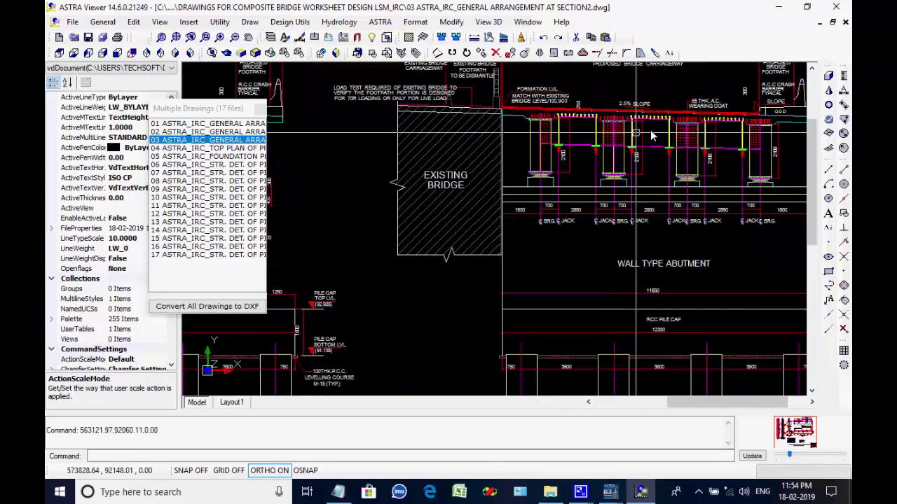
pyautogui.scroll(-4, 672, 109)
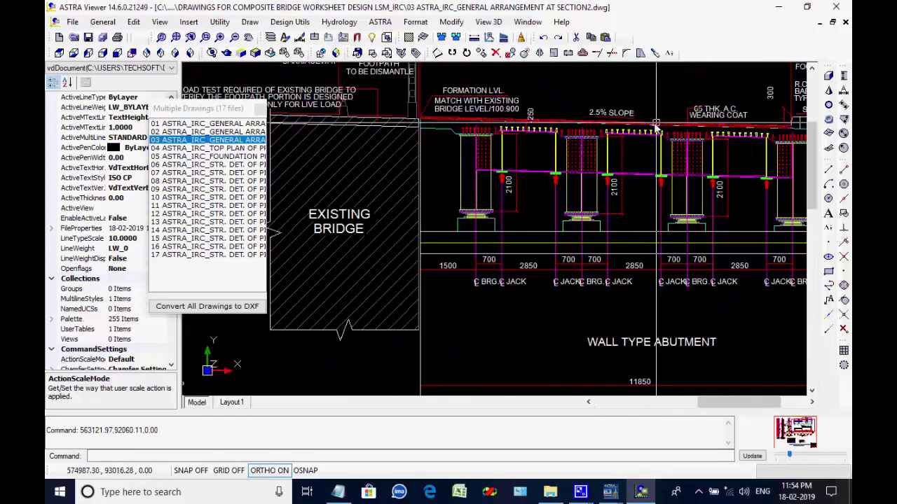
pyautogui.scroll(2, 734, 186)
pyautogui.scroll(-4, 734, 185)
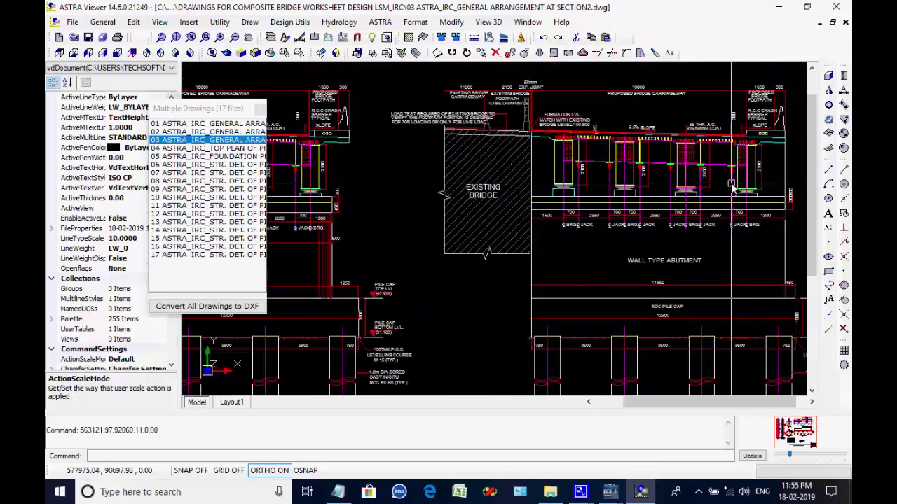
# - Inspect the top plan of the proposed bridge and the foundation plan of the composite bridge
pyautogui.click(187, 148)
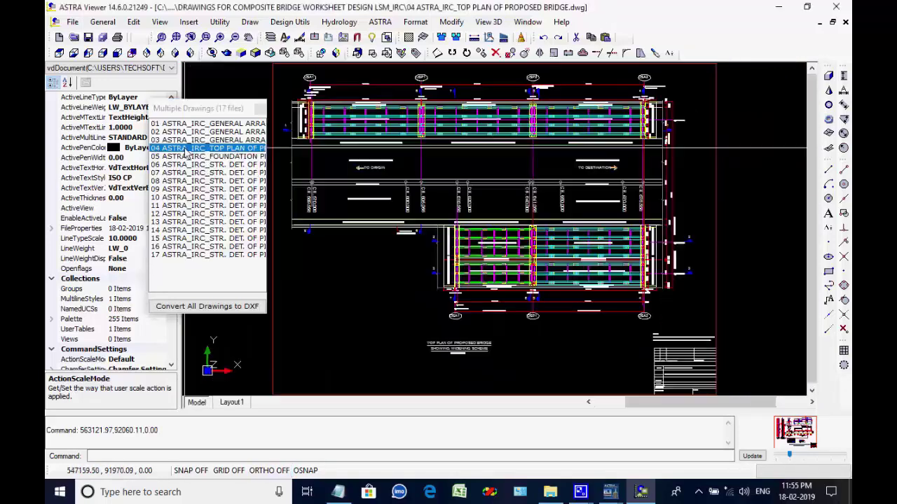
pyautogui.scroll(3, 300, 90)
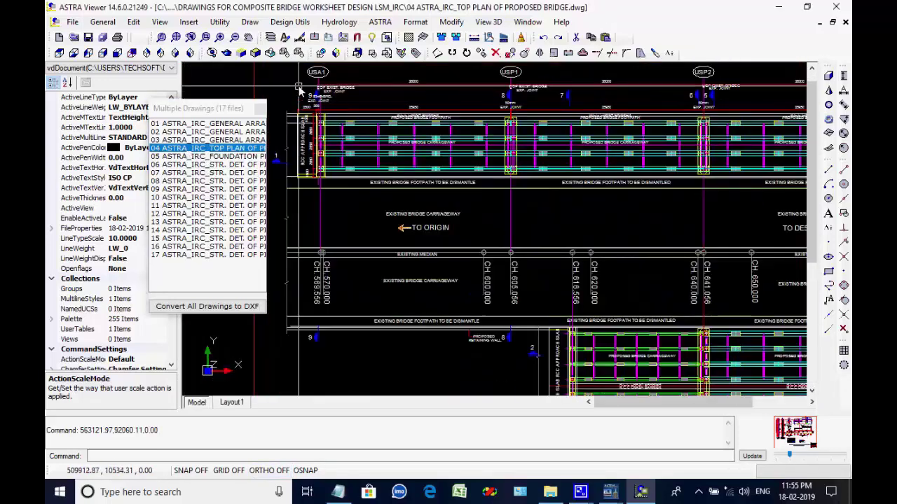
pyautogui.scroll(-3, 300, 89)
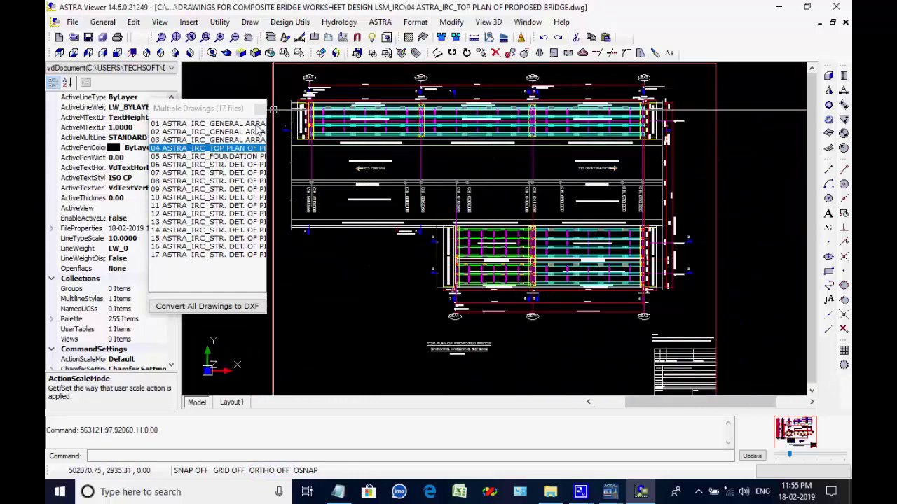
pyautogui.click(184, 157)
pyautogui.scroll(5, 427, 84)
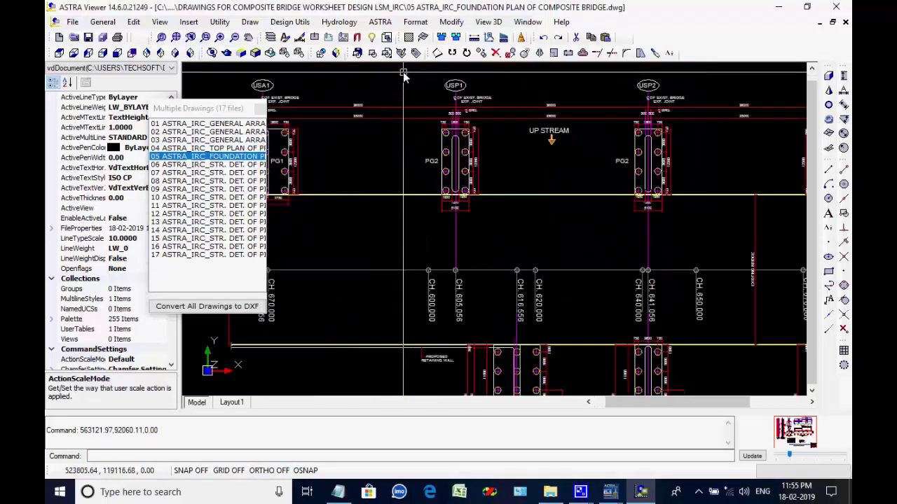
pyautogui.scroll(-4, 550, 224)
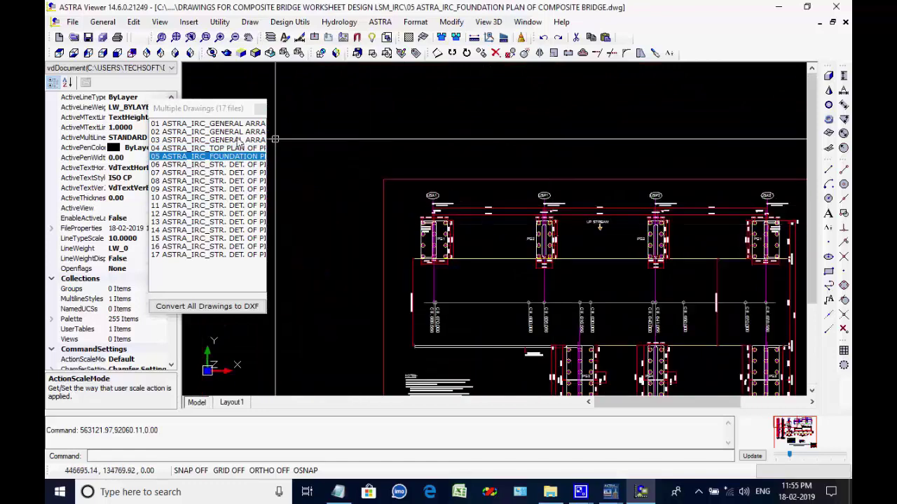
# - Open the structural details of pile, cap and abutment 1 and examine the reinforcement details tables
pyautogui.click(197, 165)
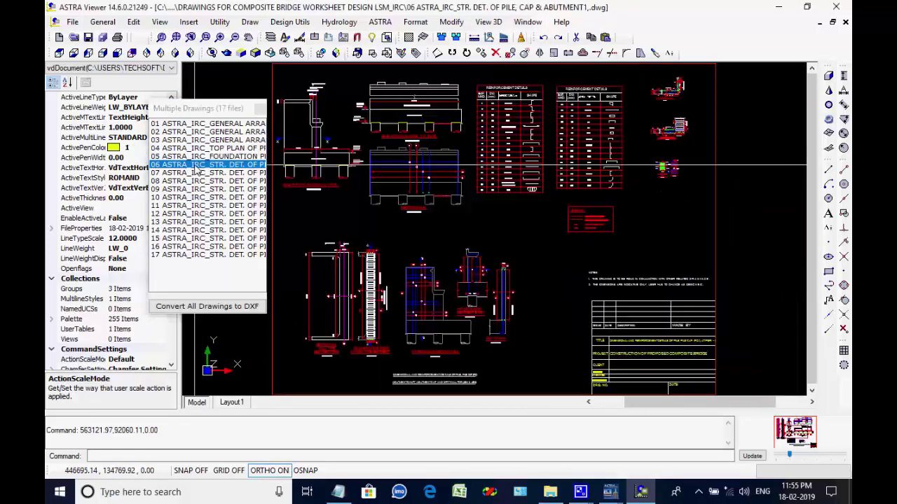
pyautogui.scroll(4, 599, 89)
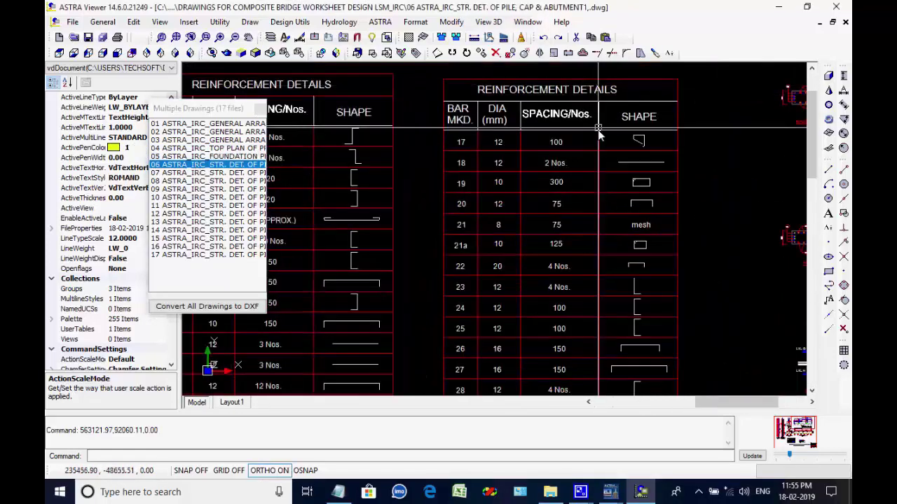
pyautogui.scroll(-2, 599, 134)
pyautogui.scroll(4, 390, 172)
pyautogui.scroll(-6, 386, 168)
# - Inspect the structural details of pile, cap and abutment 2, and display the matching abutment 3 drawing
pyautogui.click(216, 173)
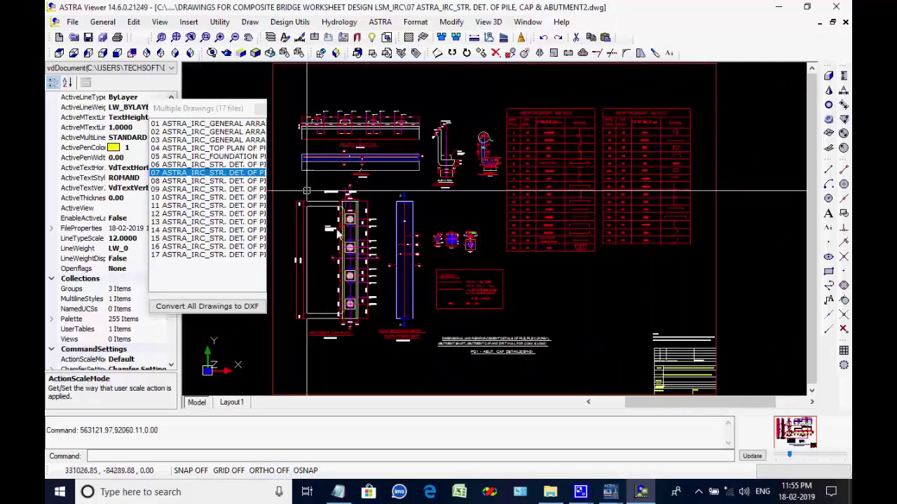
pyautogui.scroll(1, 313, 260)
pyautogui.scroll(3, 313, 260)
pyautogui.scroll(-4, 313, 259)
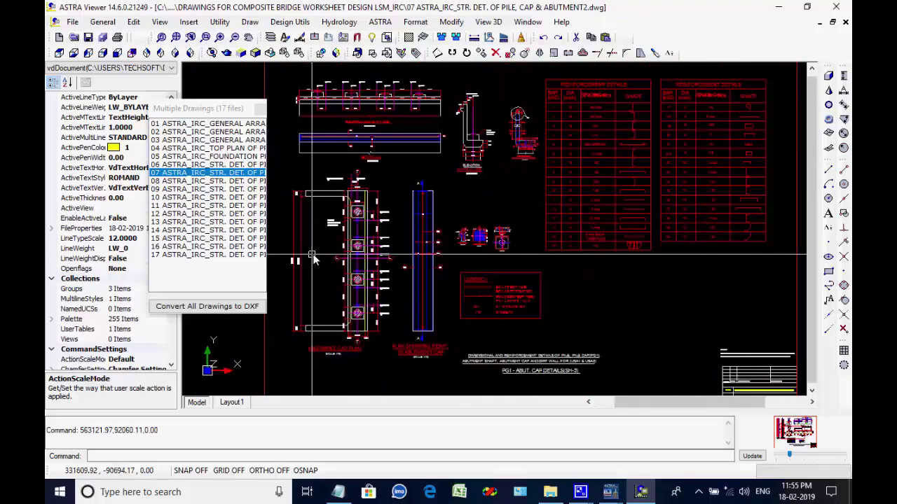
pyautogui.click(202, 183)
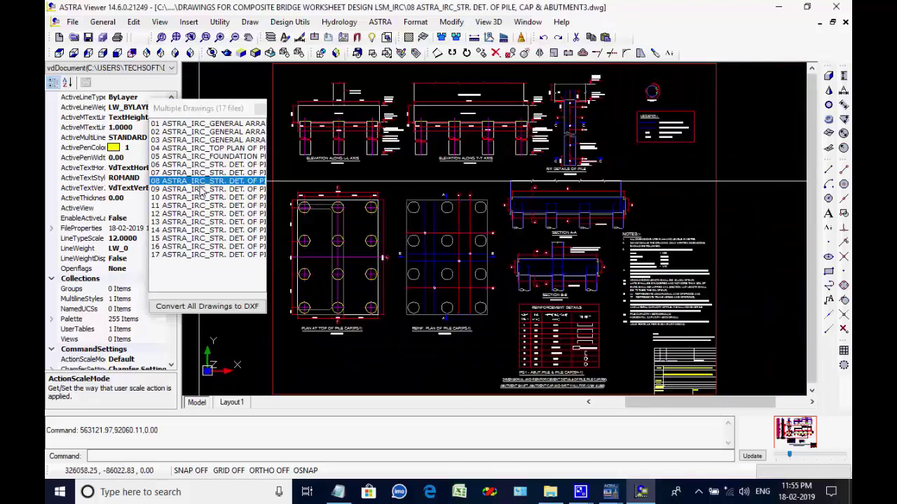
# - Display structural detail drawings 09 to 11 of pile, cap and abutment, inspecting the abutment 5 sections and reinforcement tables in close-up
pyautogui.click(203, 190)
pyautogui.click(202, 198)
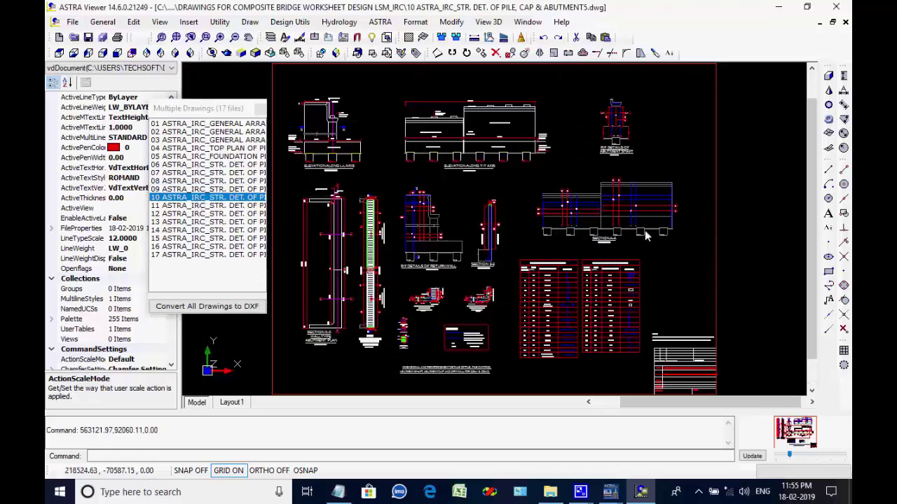
pyautogui.scroll(8, 683, 204)
pyautogui.scroll(-6, 683, 207)
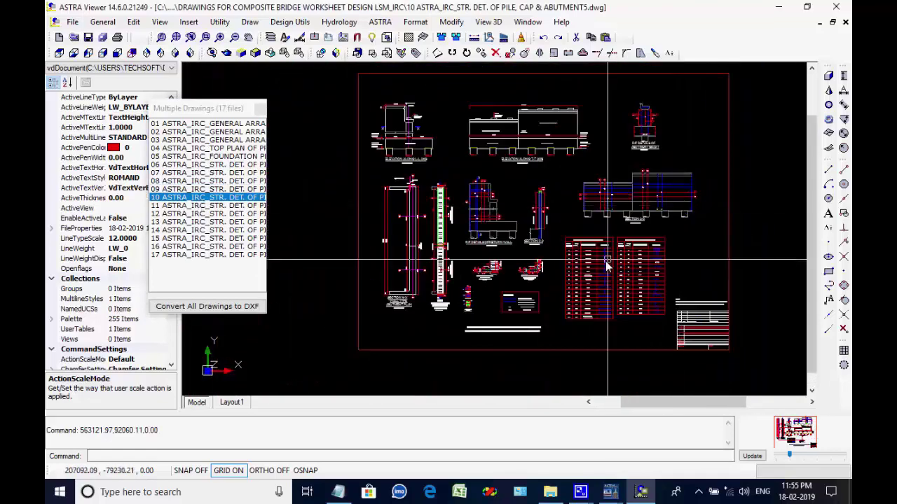
pyautogui.scroll(5, 639, 324)
pyautogui.scroll(-6, 640, 324)
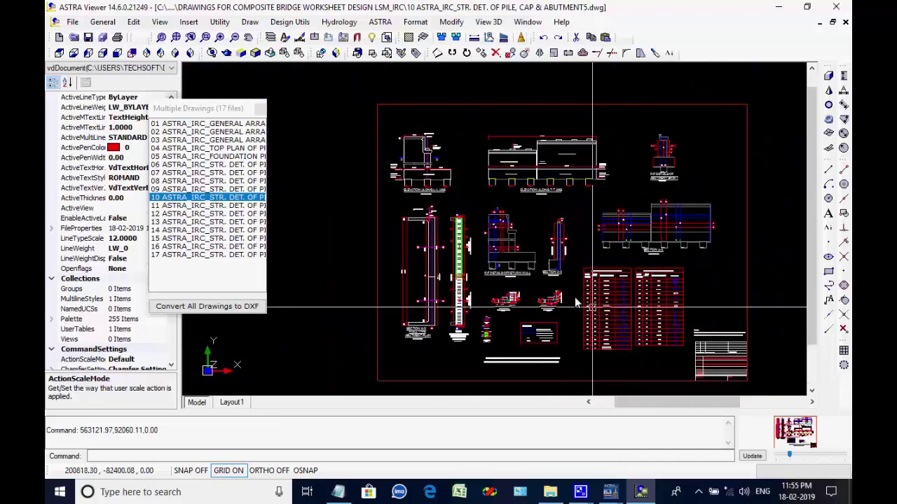
pyautogui.click(202, 206)
# - Go through structural detail drawings 12 to 17 of pile, cap and pier, ending with pier 6
pyautogui.click(201, 213)
pyautogui.click(202, 222)
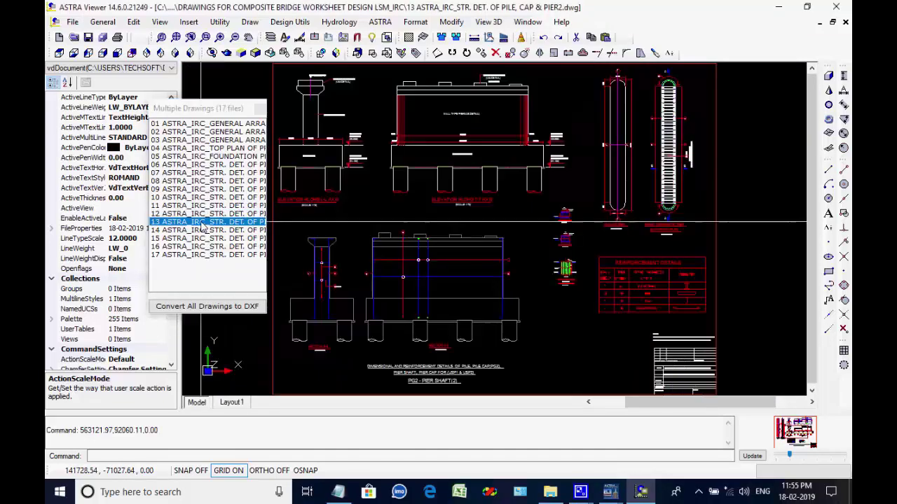
pyautogui.click(203, 233)
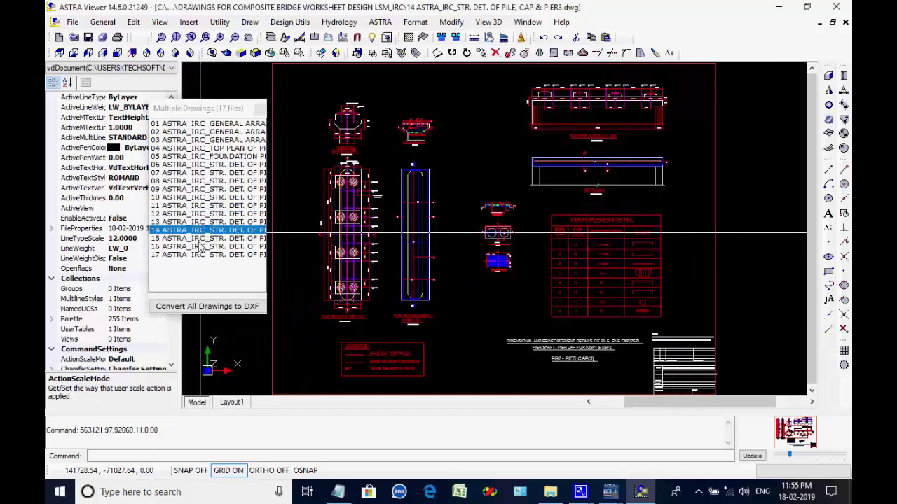
pyautogui.click(201, 239)
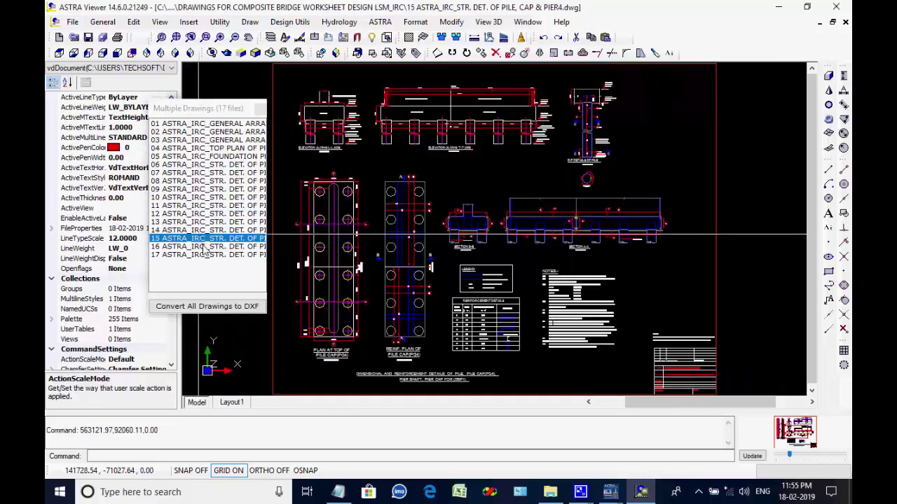
pyautogui.click(203, 246)
pyautogui.click(202, 255)
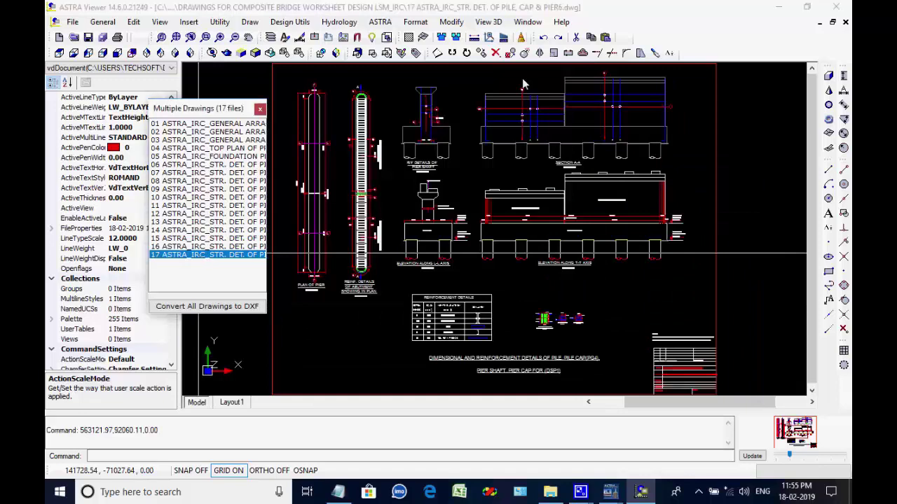
# - Close the multiple drawings list, the drawing viewer and the composite bridge limit state design window
pyautogui.click(260, 110)
pyautogui.click(746, 77)
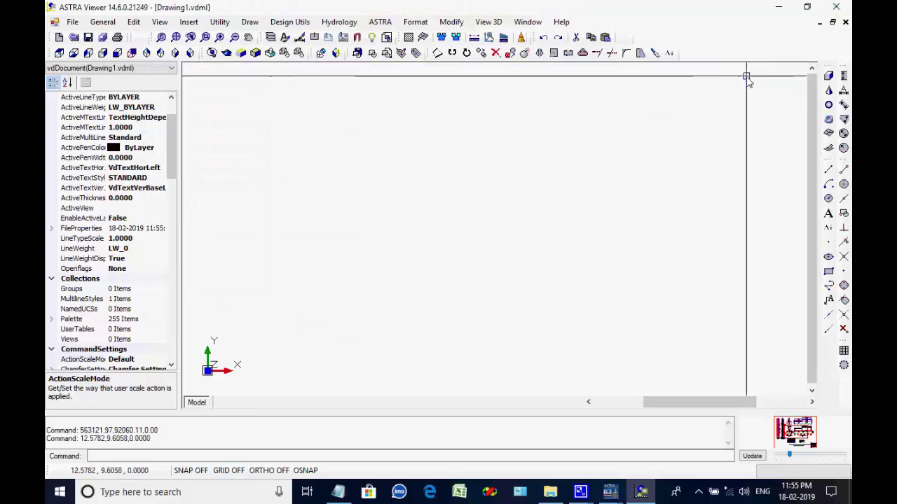
pyautogui.click(836, 6)
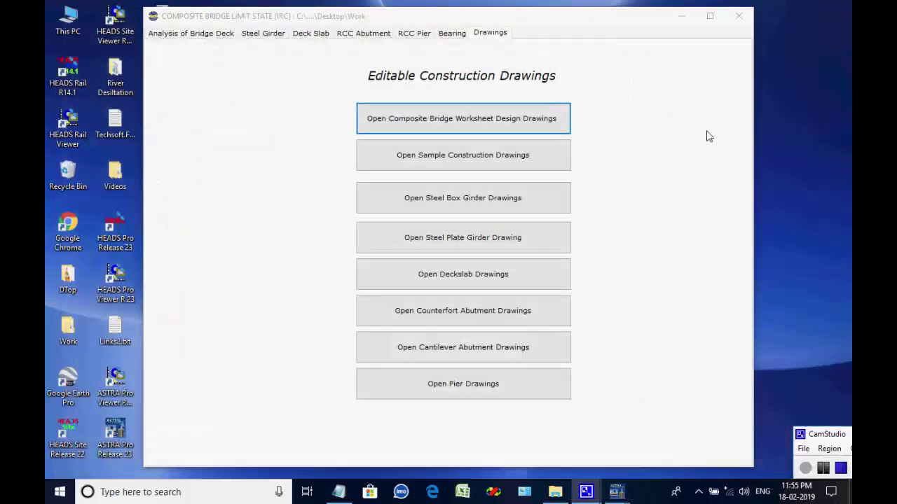
pyautogui.click(739, 15)
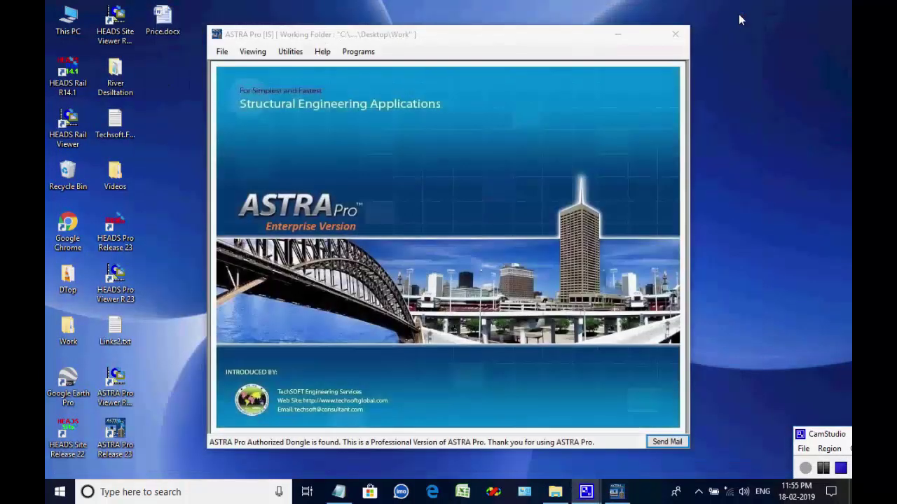